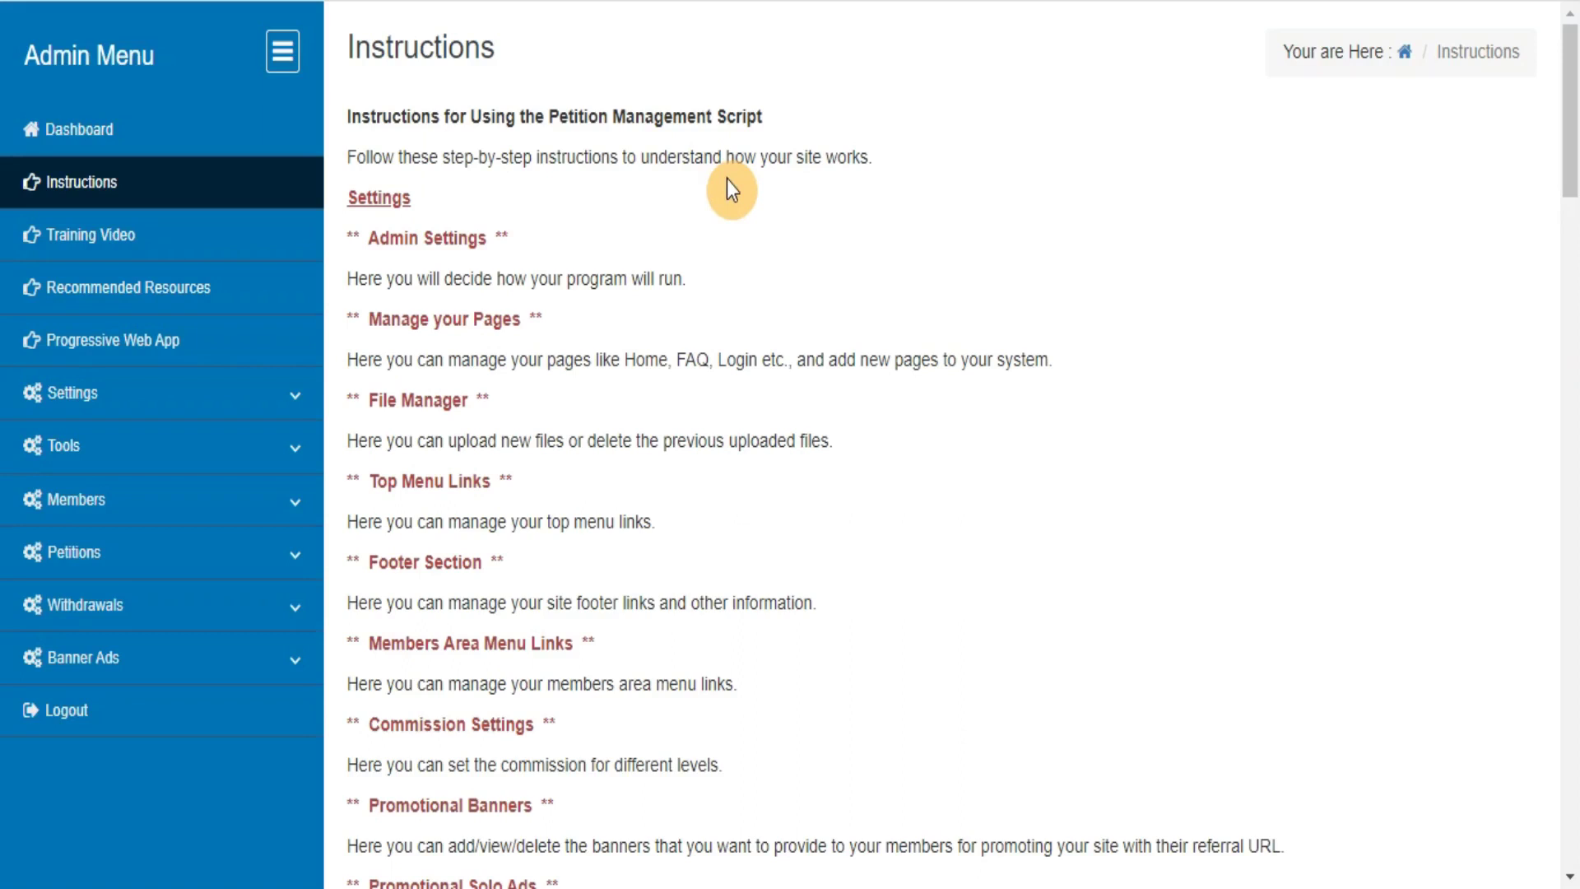
- Open the admin settings and read the setup steps for the Google reCAPTCHA v2 API key
click(242, 397)
click(148, 445)
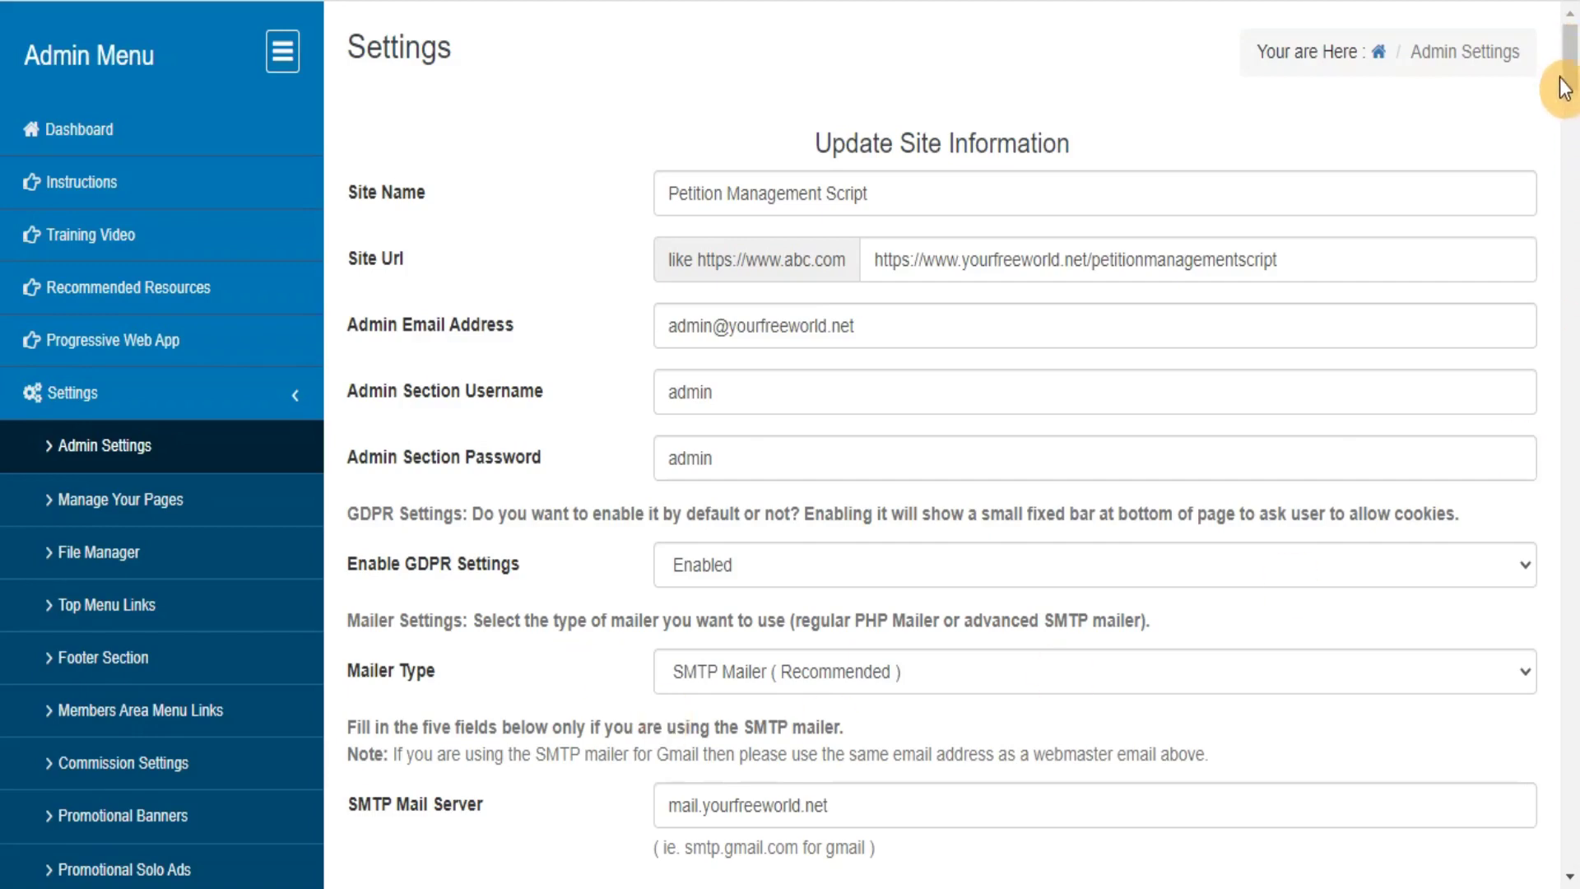
drag(1568, 82, 1566, 142)
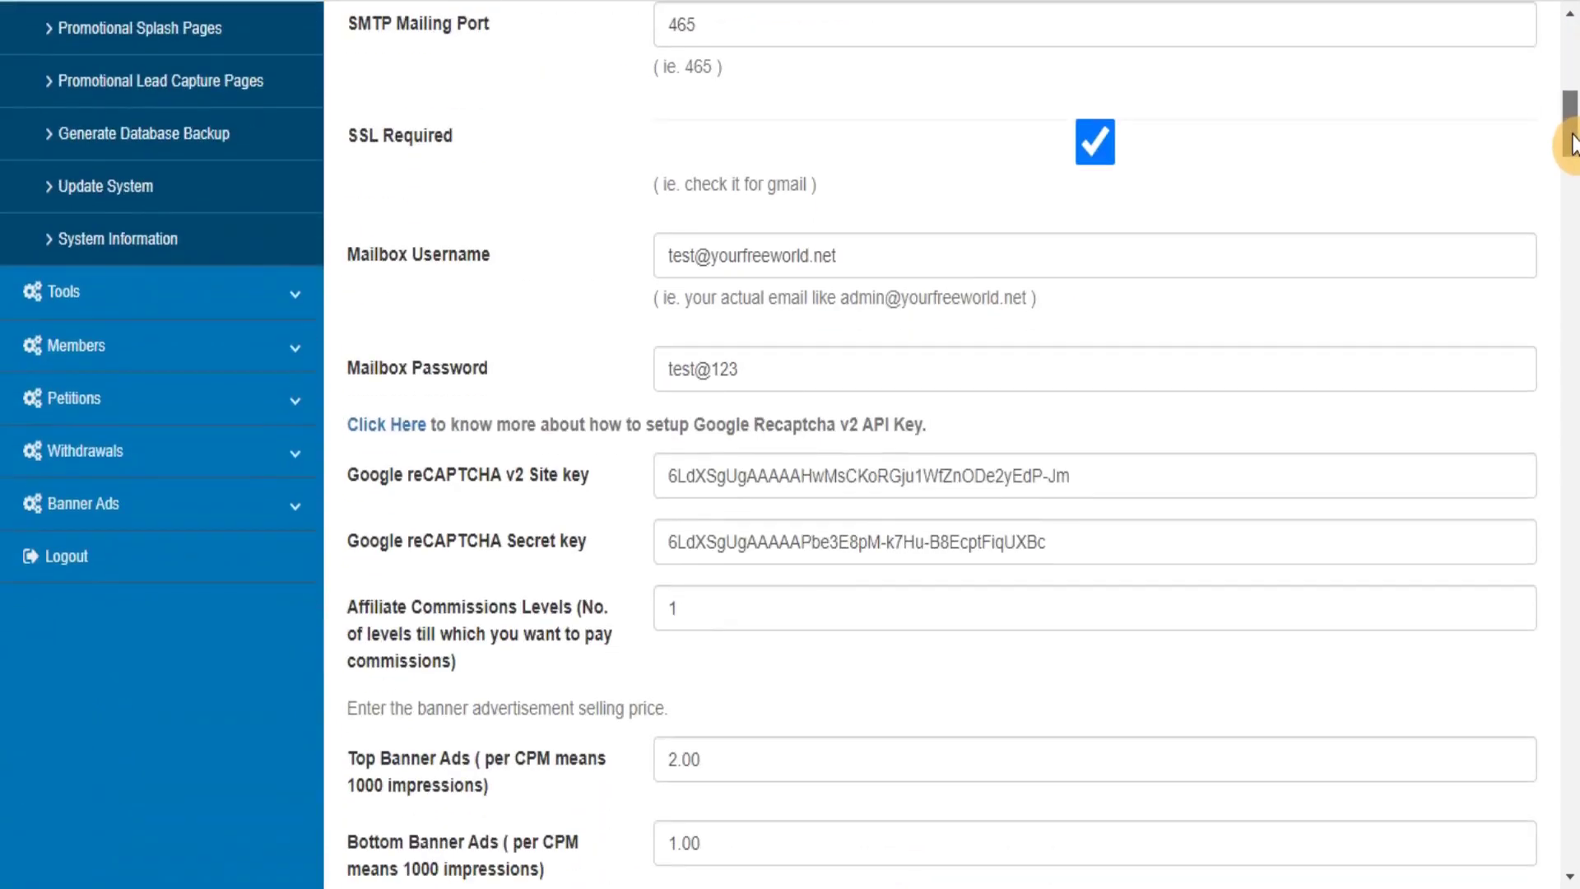
click(367, 424)
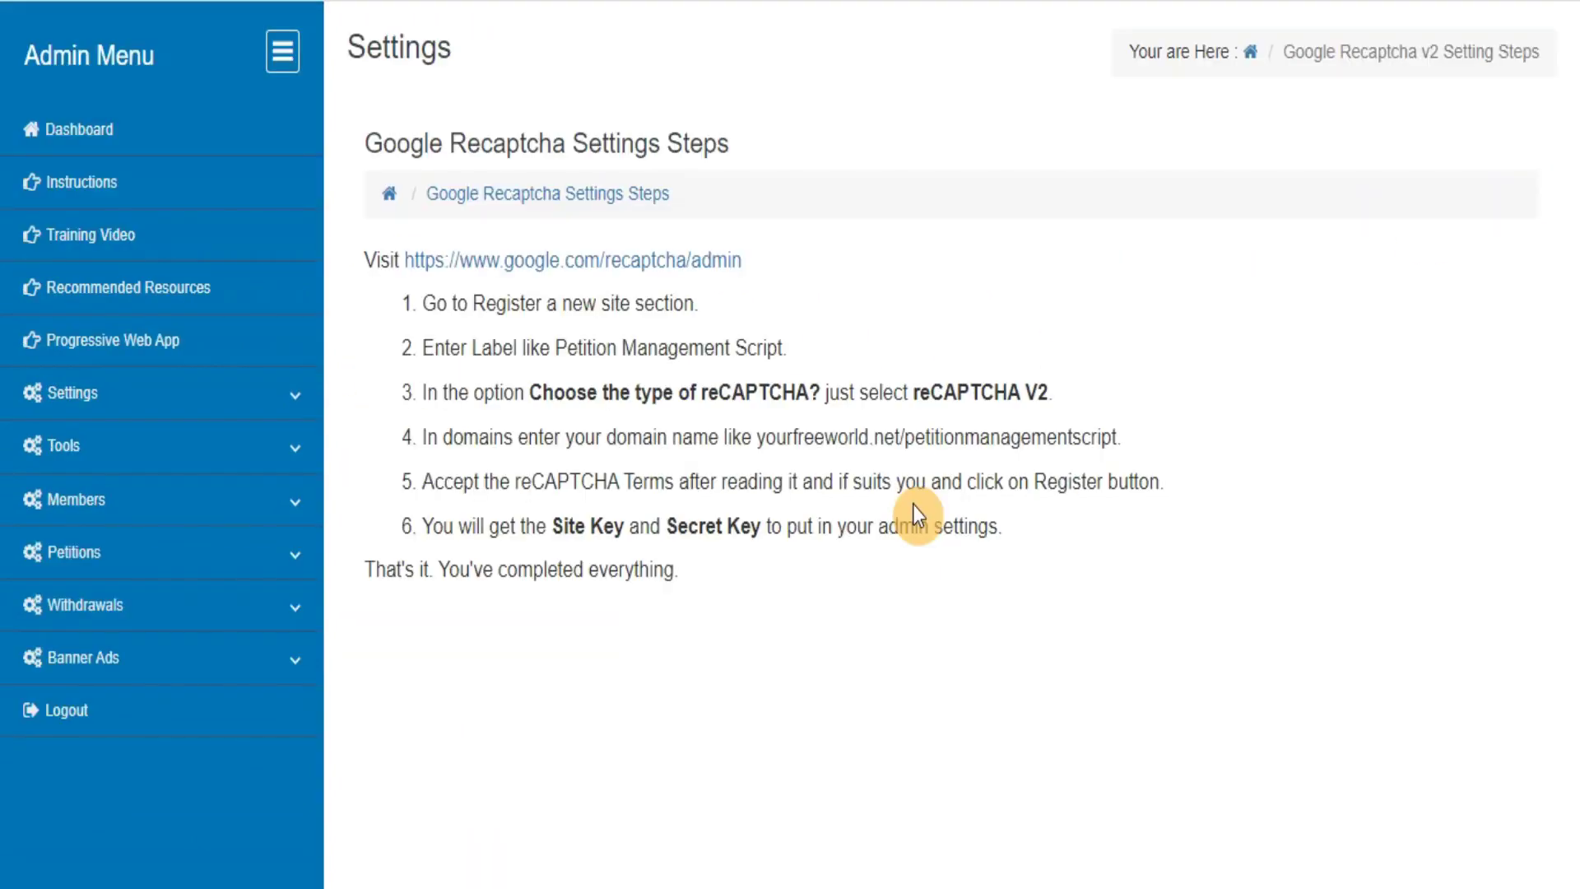
key(alt+Left)
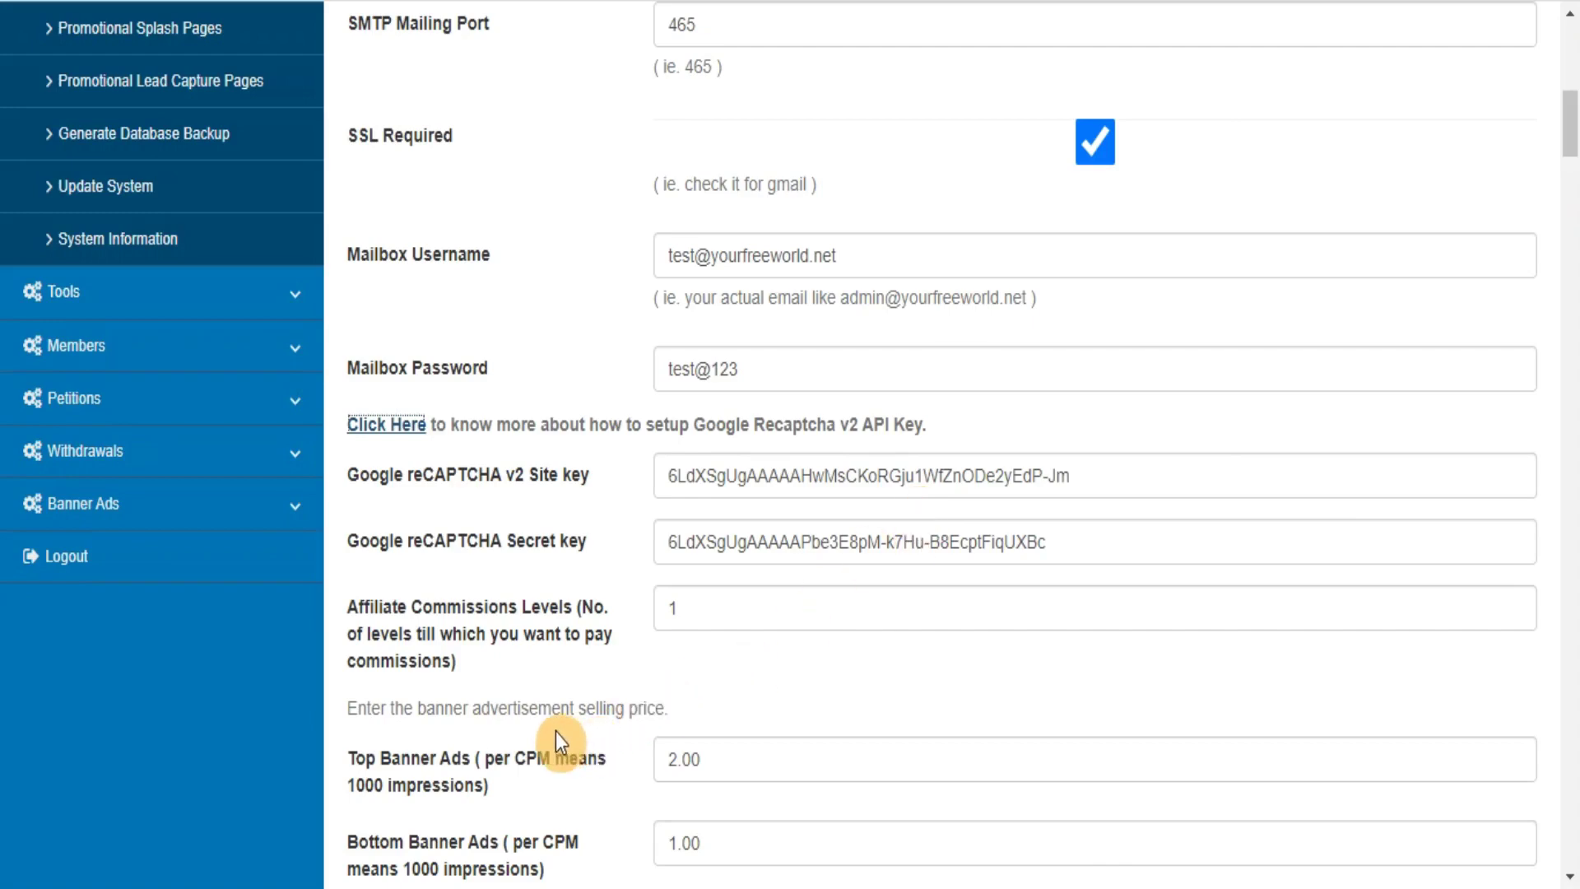
- Review the banner price, payment processor, membership, signup and email options in the admin settings, and save the settings
drag(1571, 124, 1576, 162)
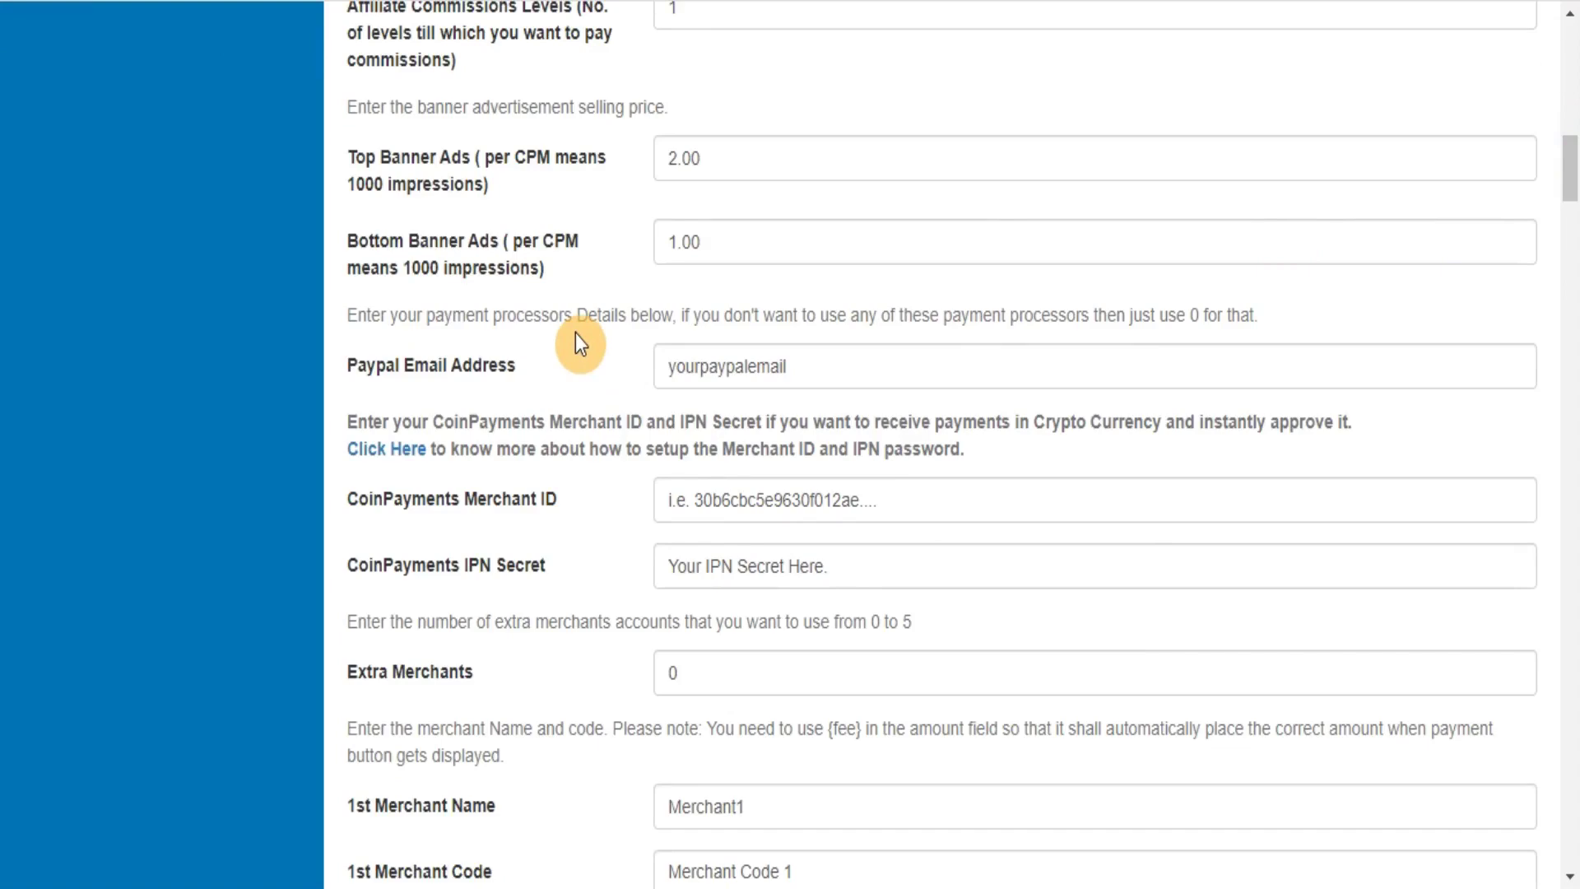
drag(1572, 177, 1566, 374)
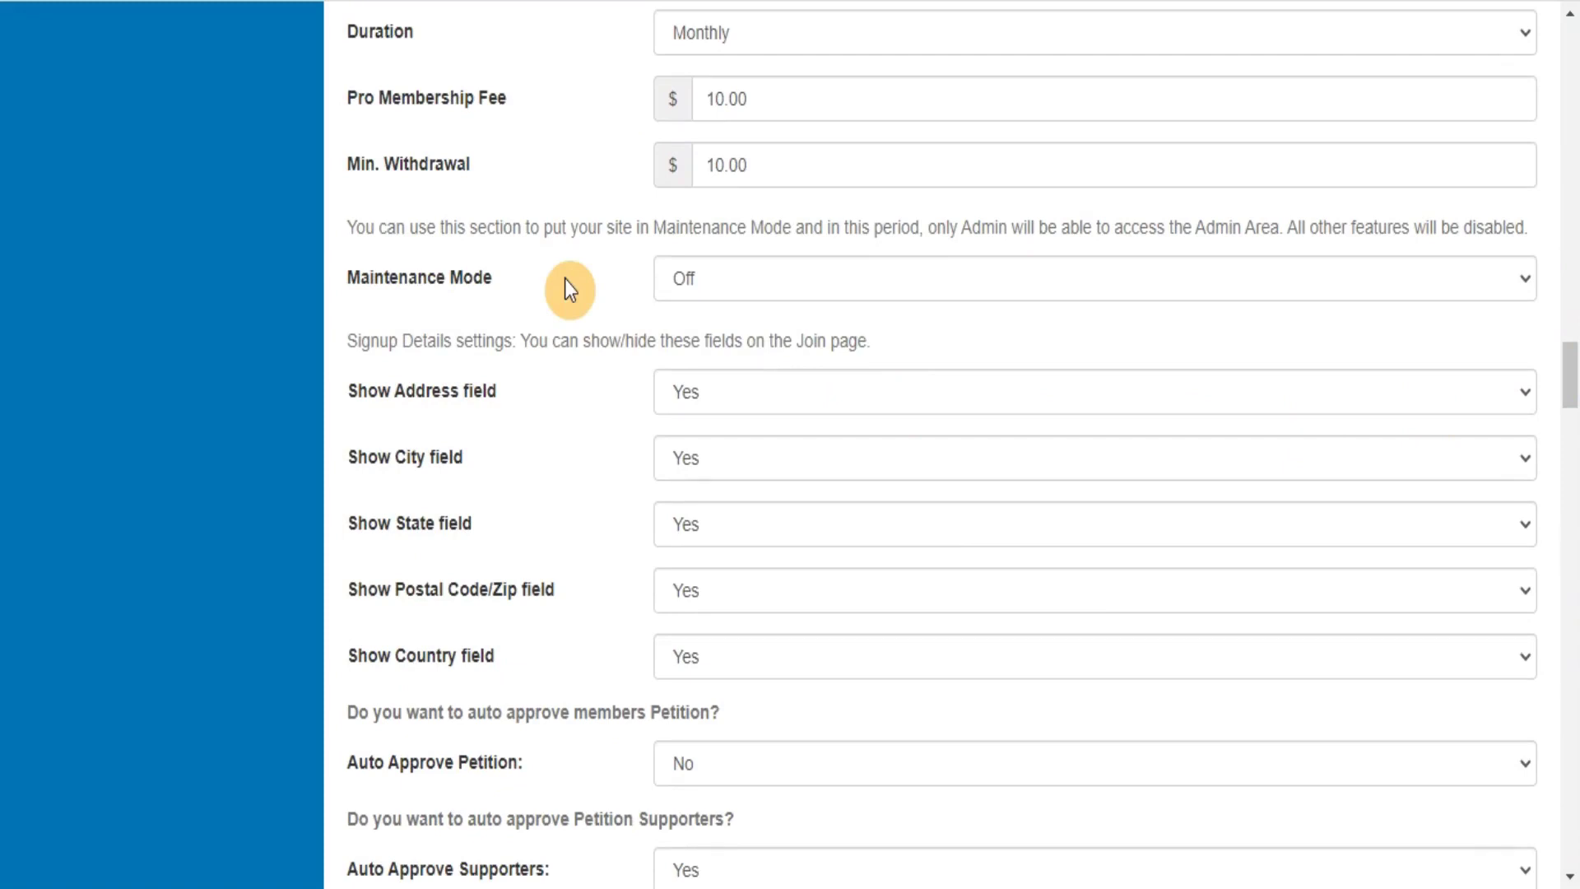
drag(1568, 372, 1567, 473)
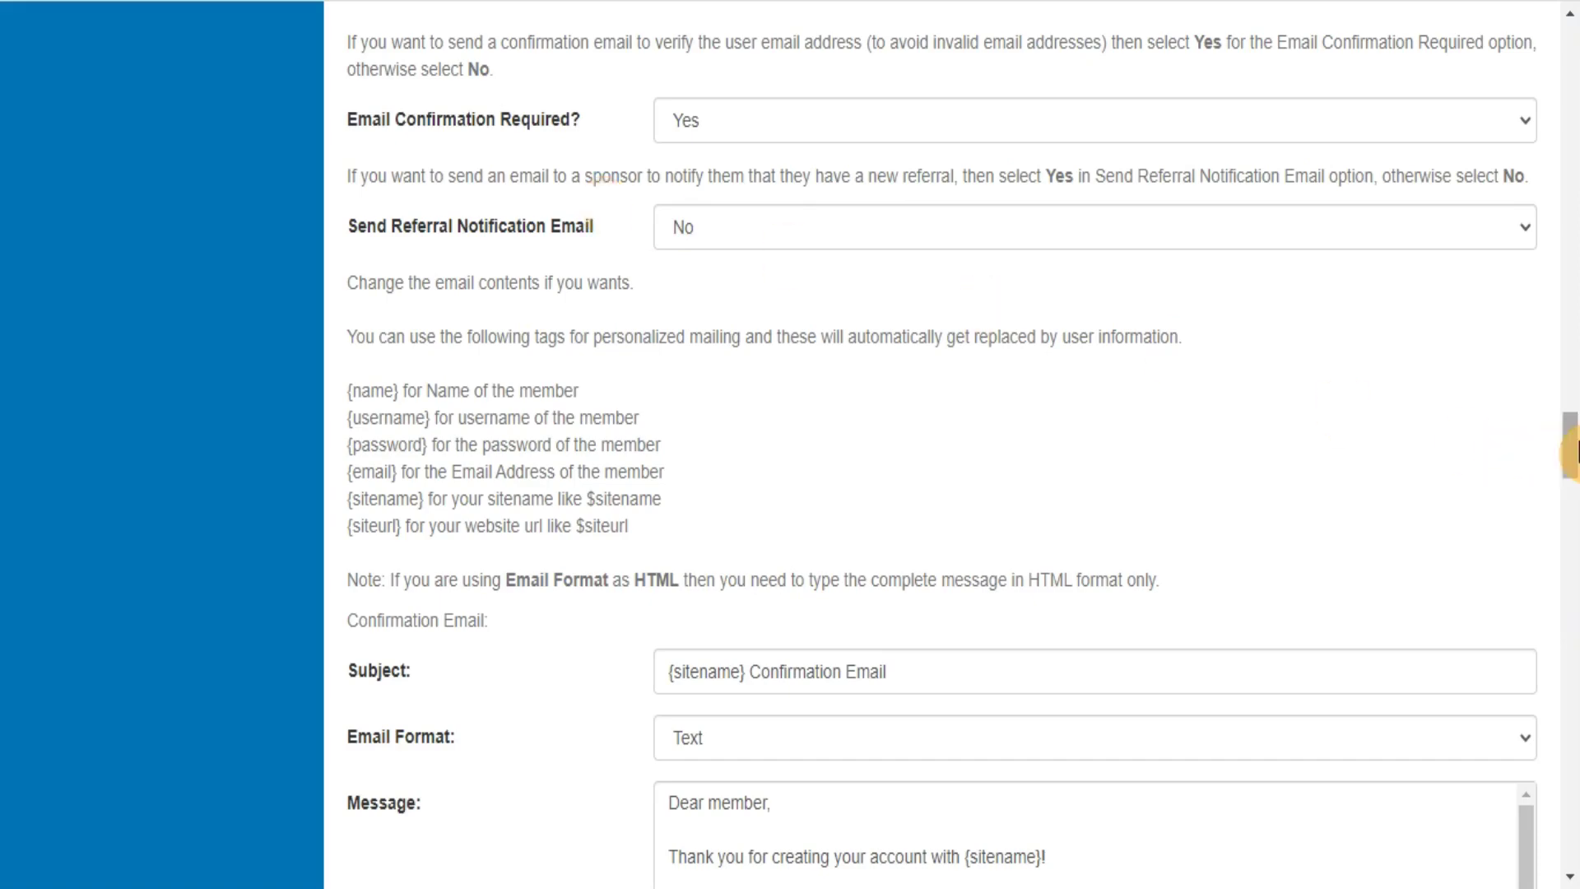
drag(1569, 444, 1570, 831)
click(936, 839)
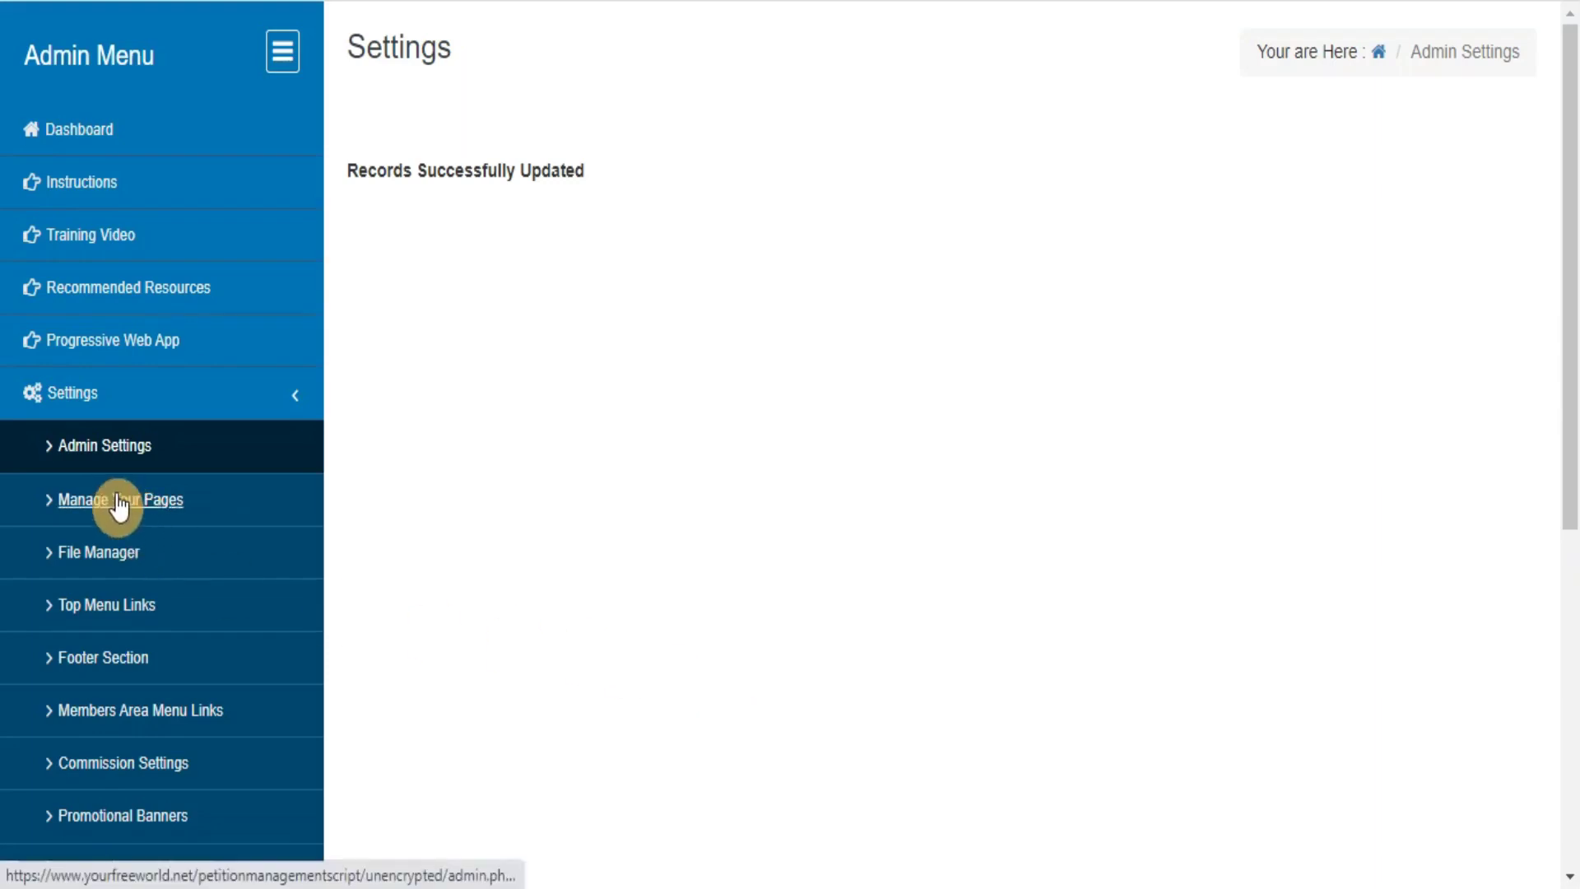
- Add a new site page named "How It Works" with its own filename in the page manager
click(100, 517)
click(1024, 207)
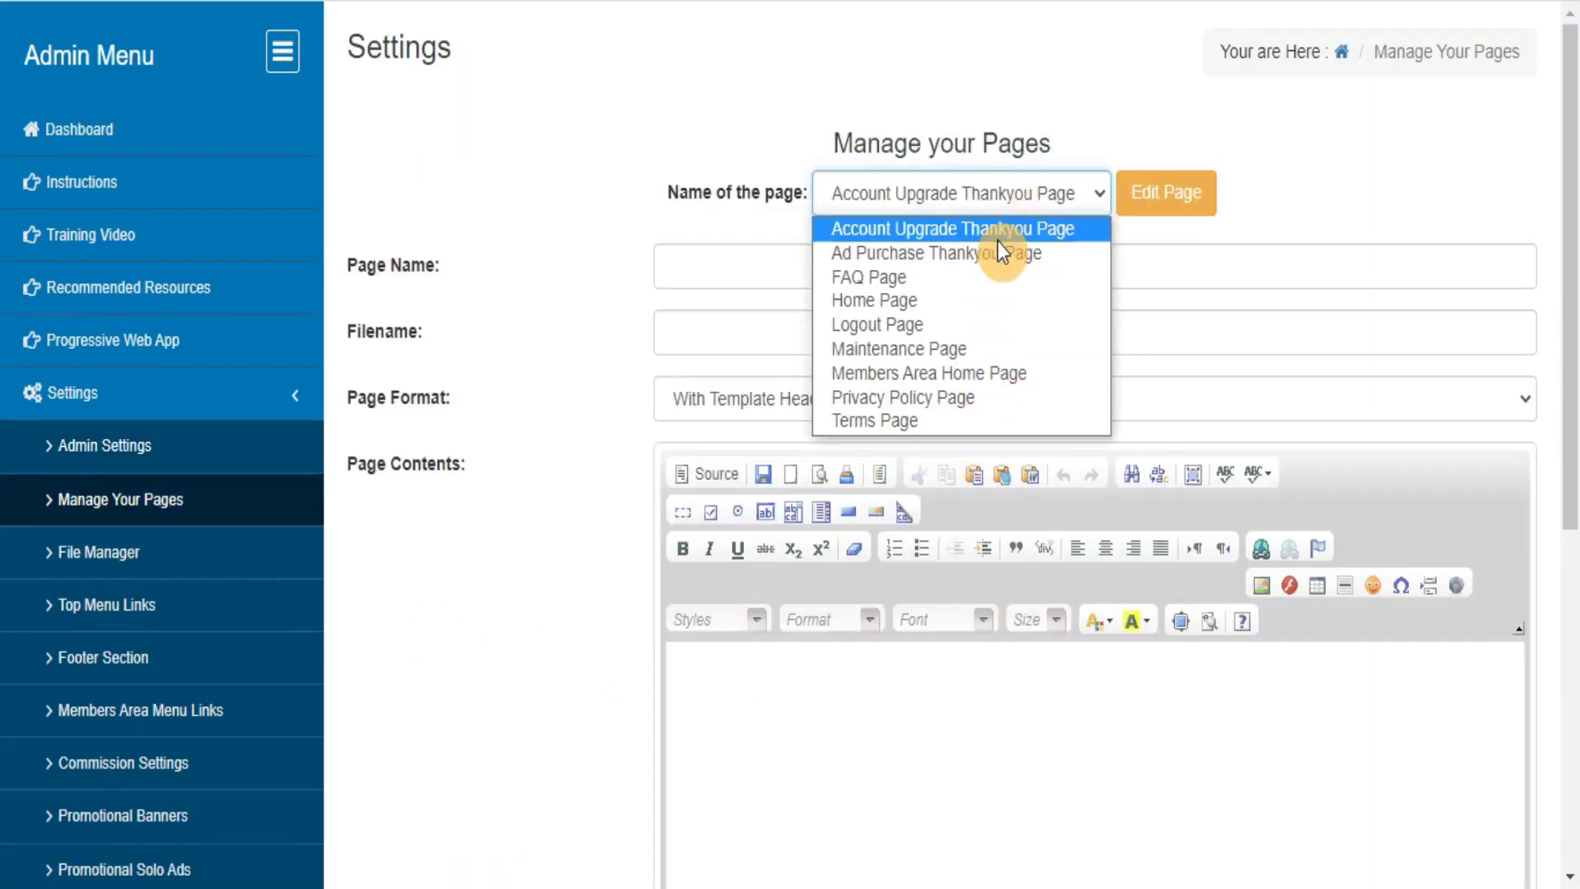
click(998, 238)
click(758, 269)
text(H)
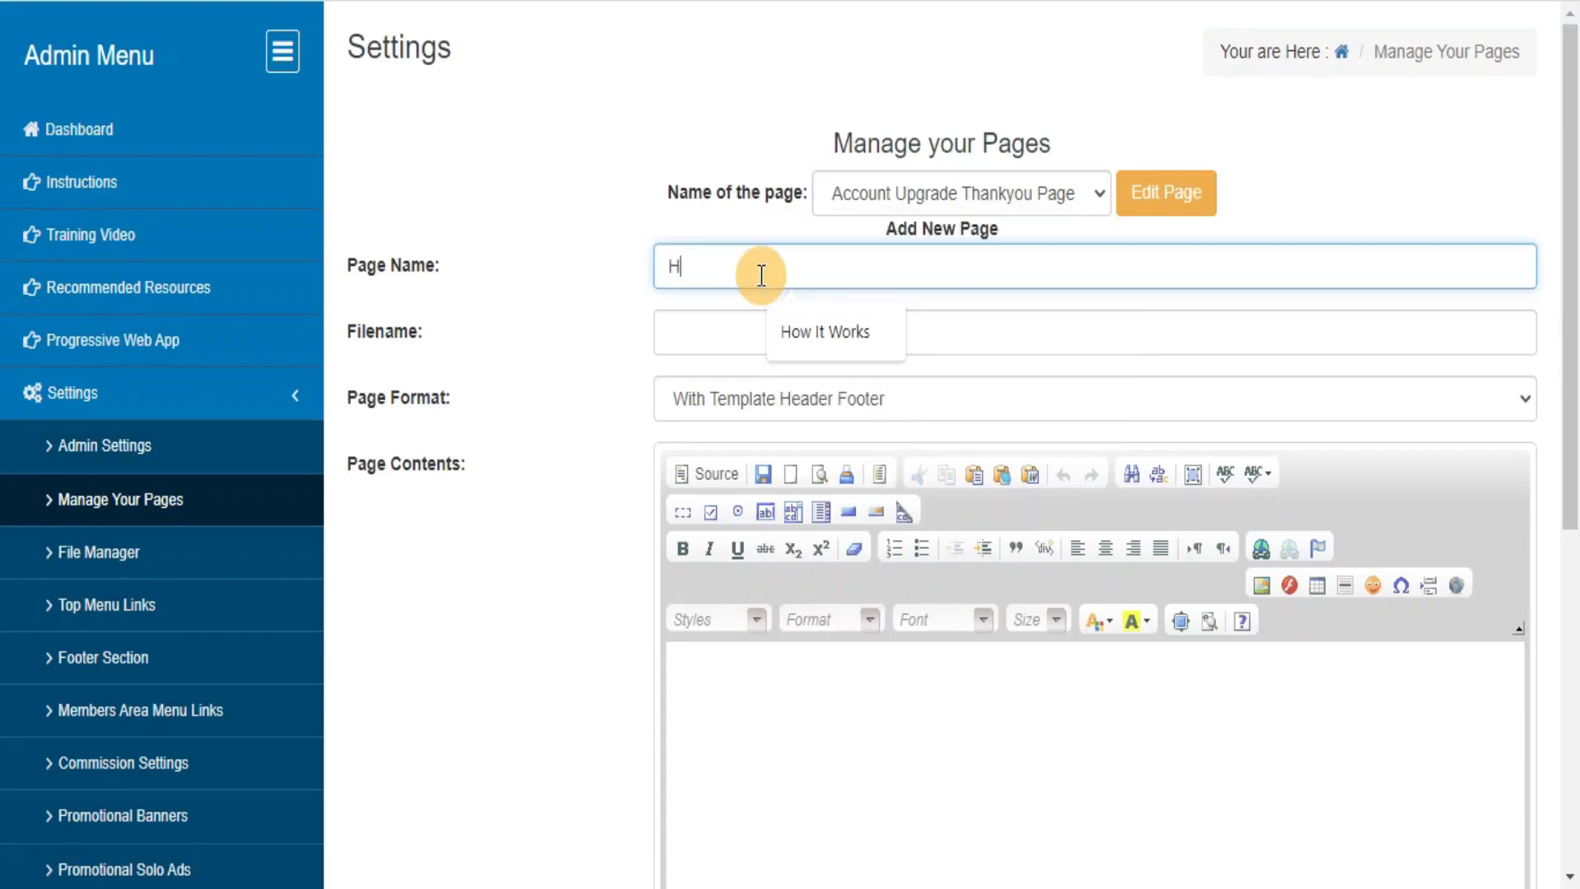
text(ow It Works)
key(Tab)
text(ho)
drag(1570, 276, 1576, 568)
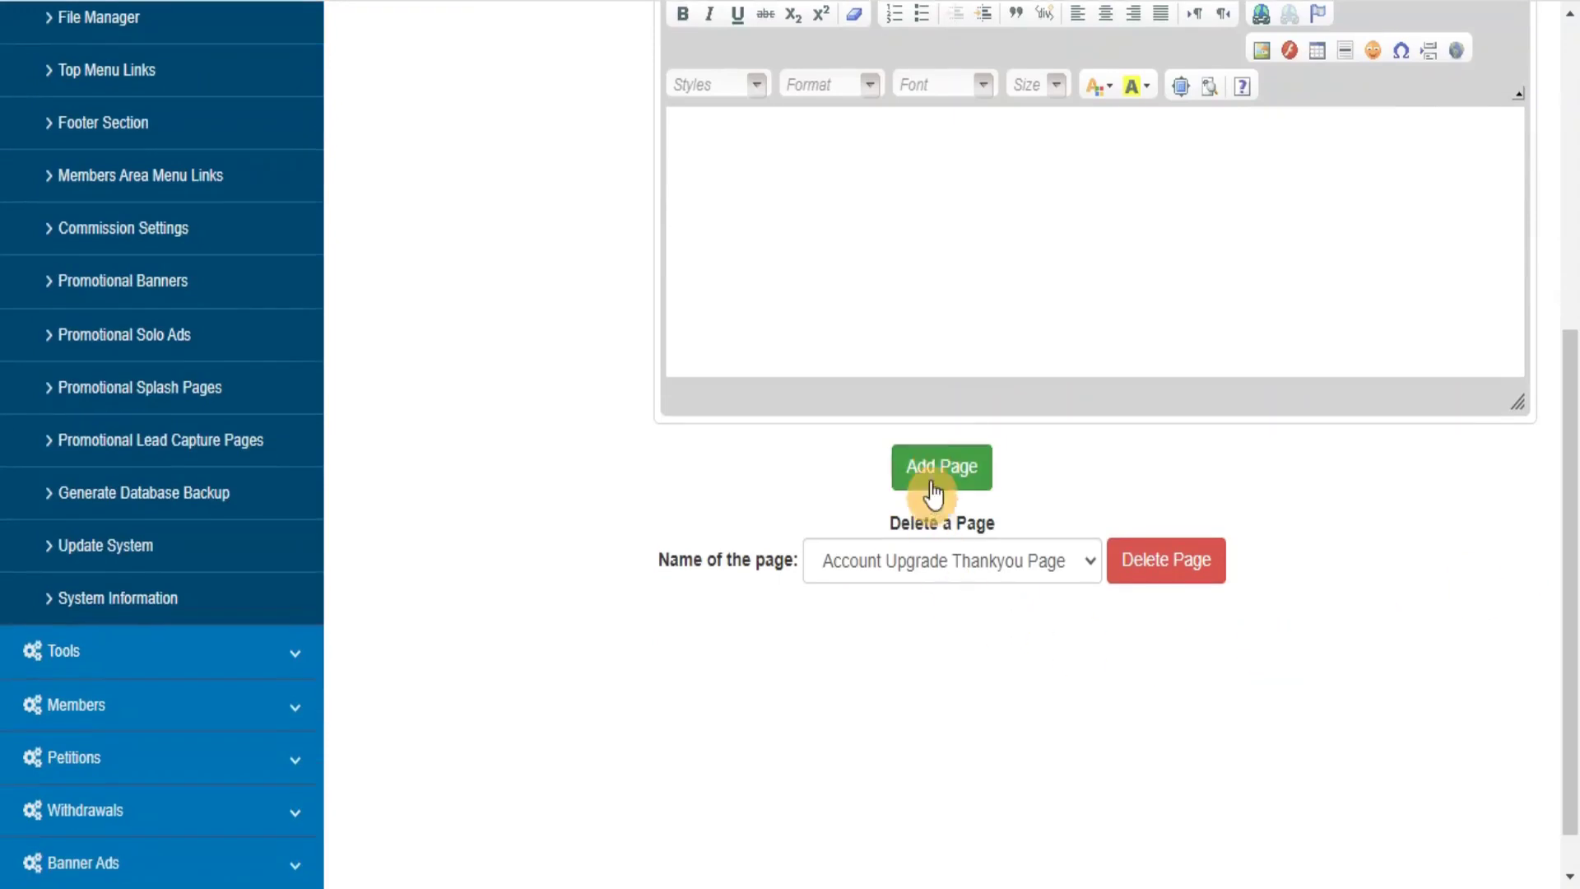
click(932, 461)
- Return to the page manager and look for the "How It Works" page among the editable pages
click(197, 392)
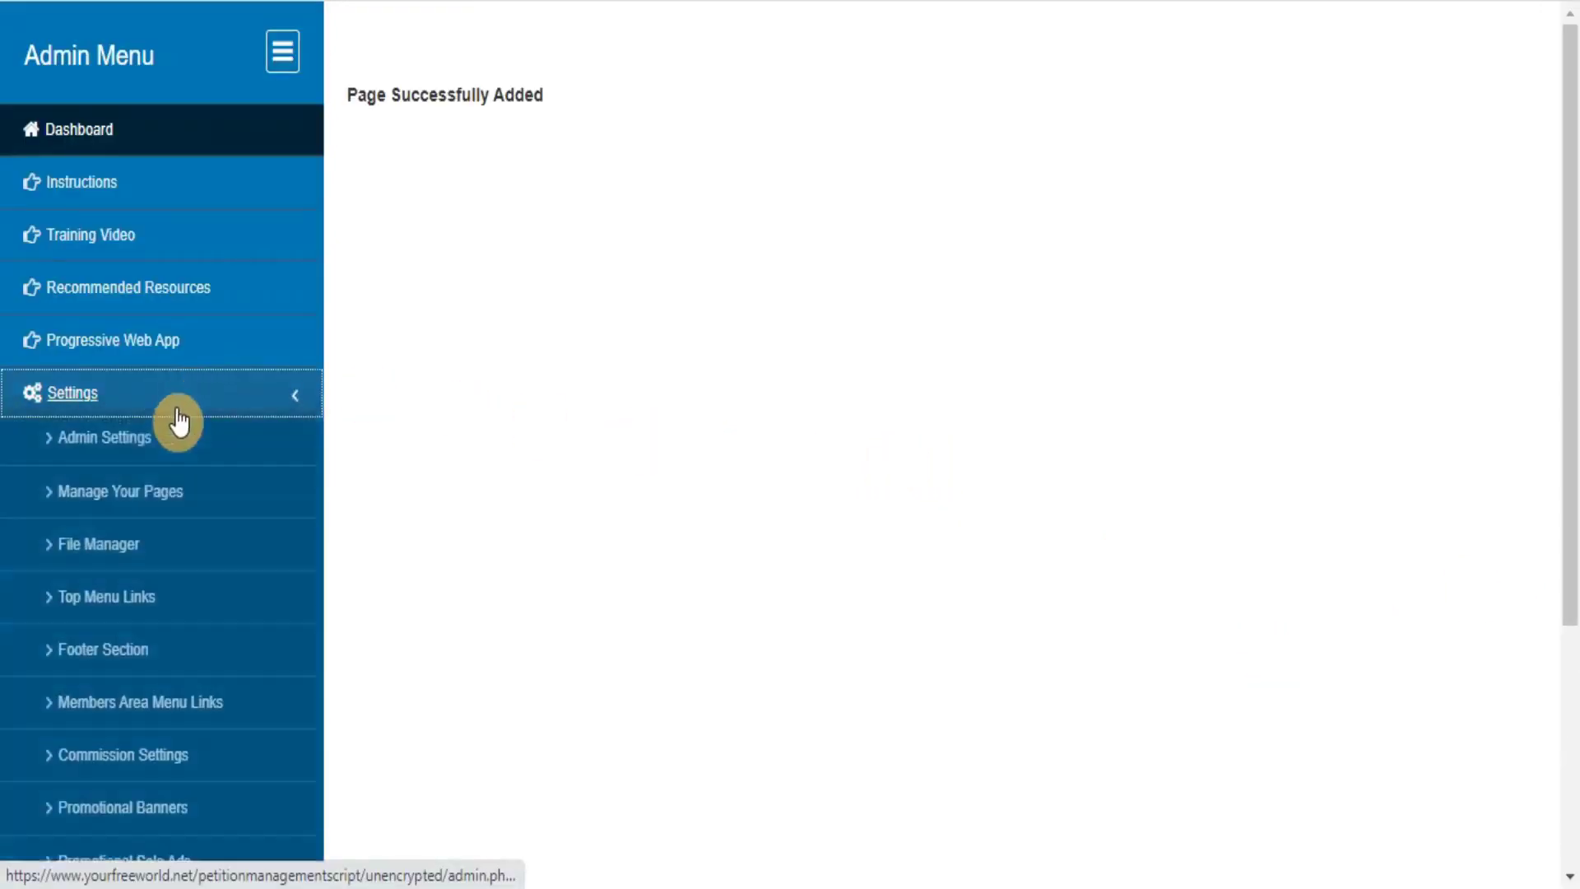
click(134, 512)
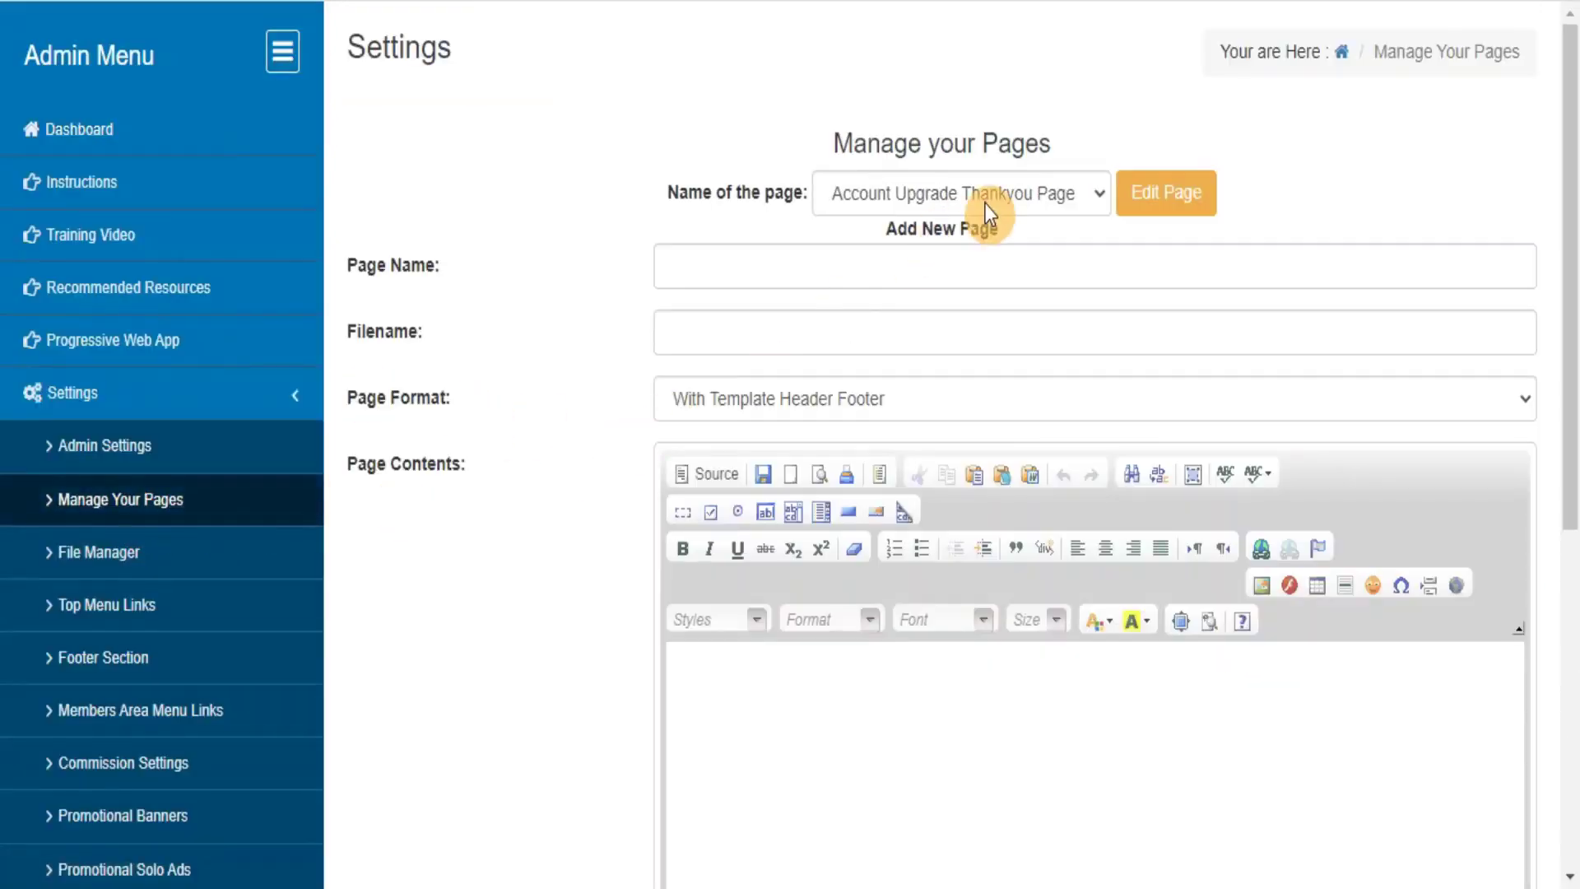
click(984, 204)
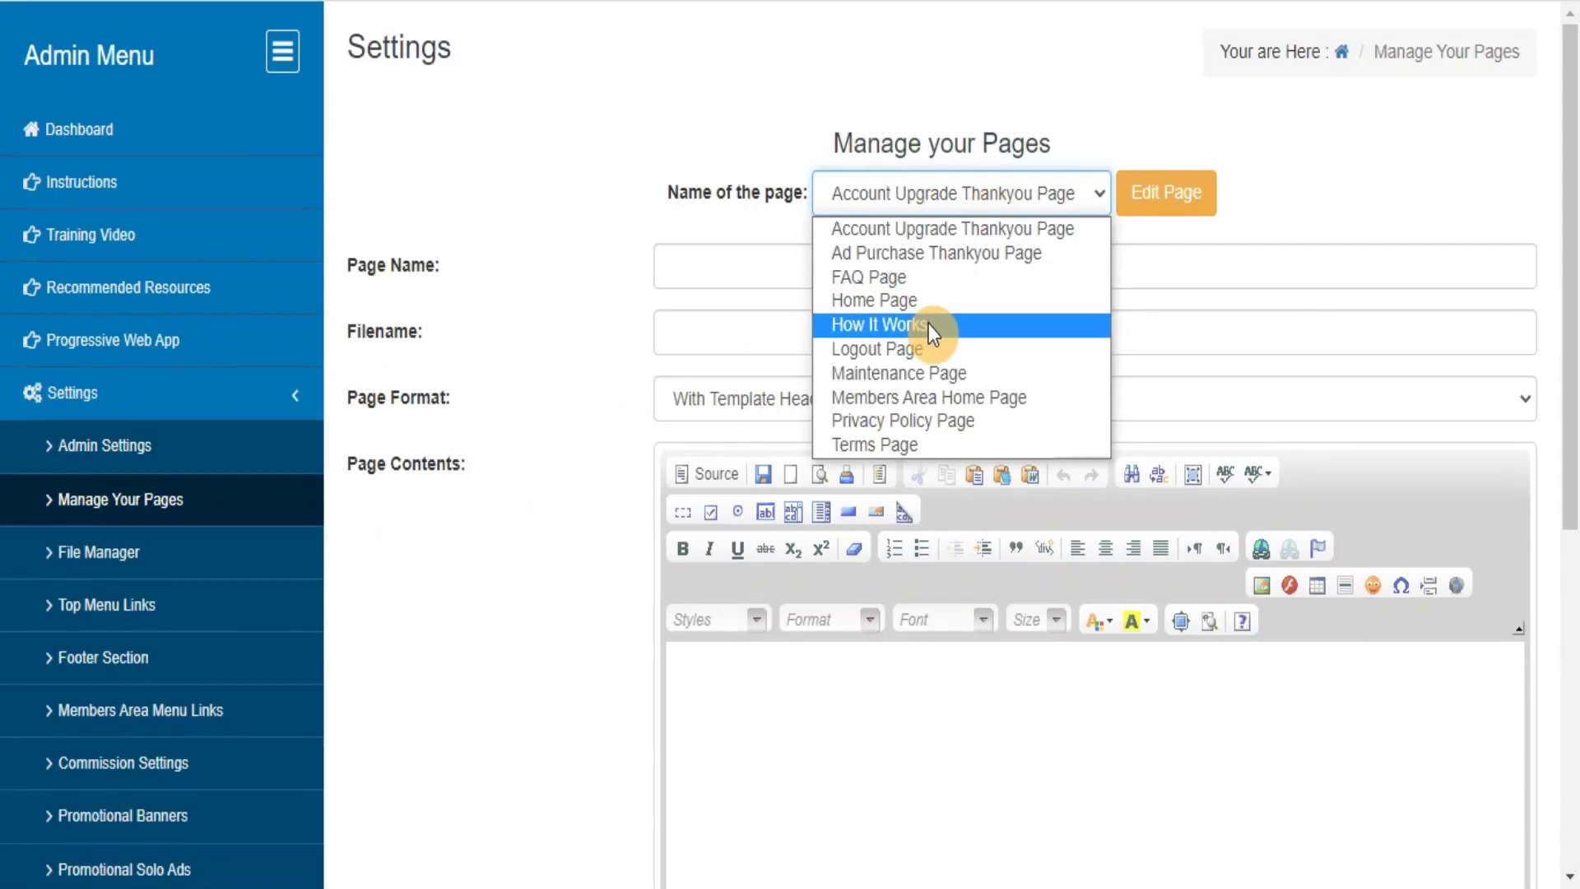
- Look through the settings for files, top menu links, the footer, members area menu links and commission plans
click(104, 568)
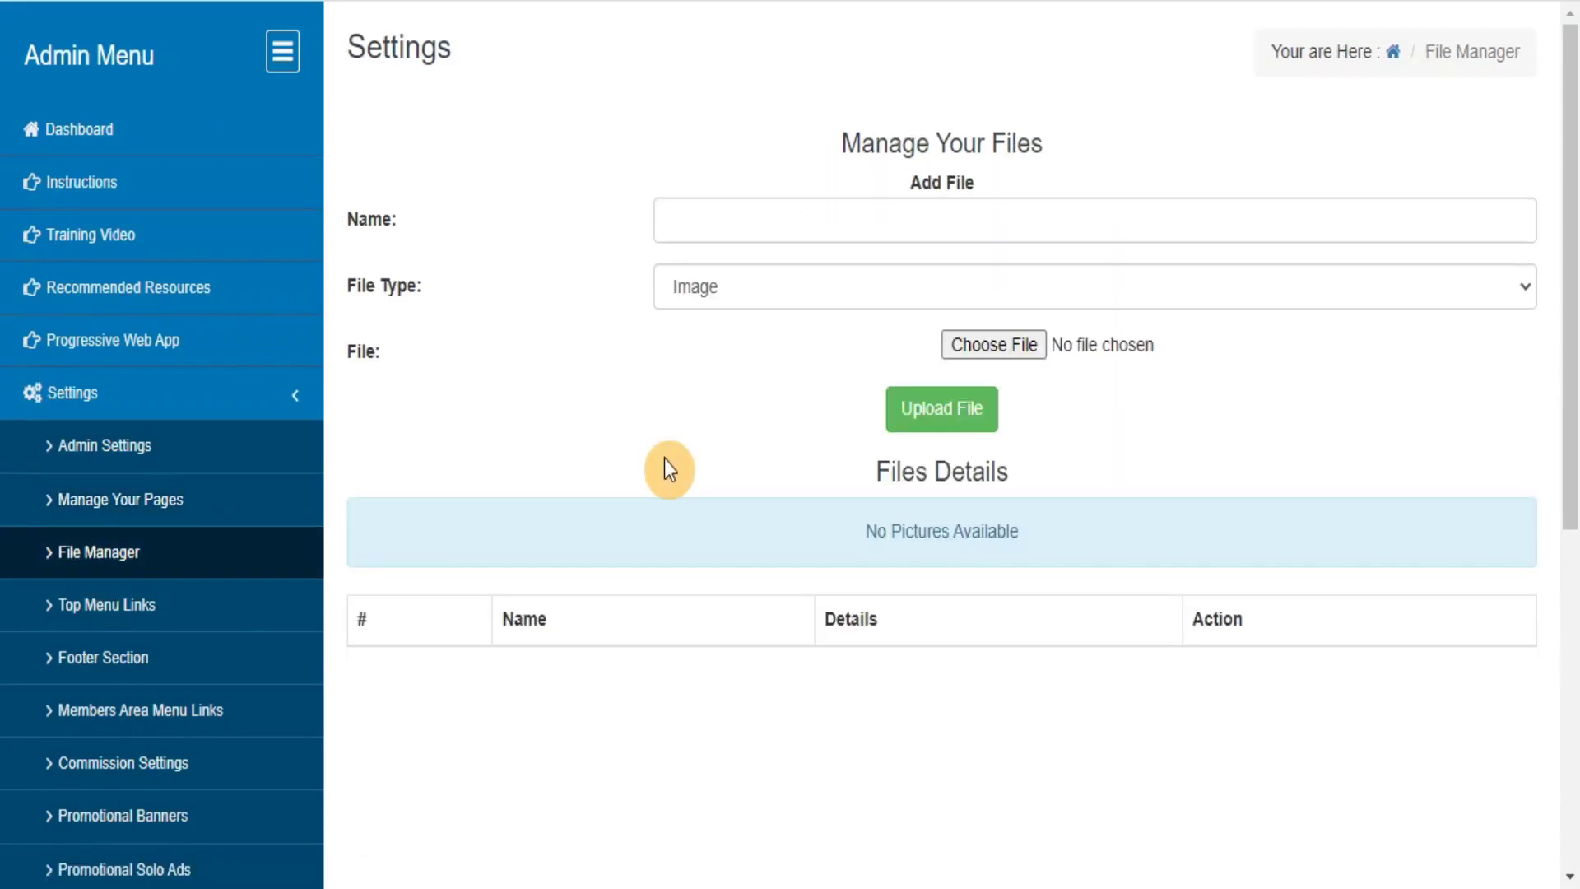
click(95, 613)
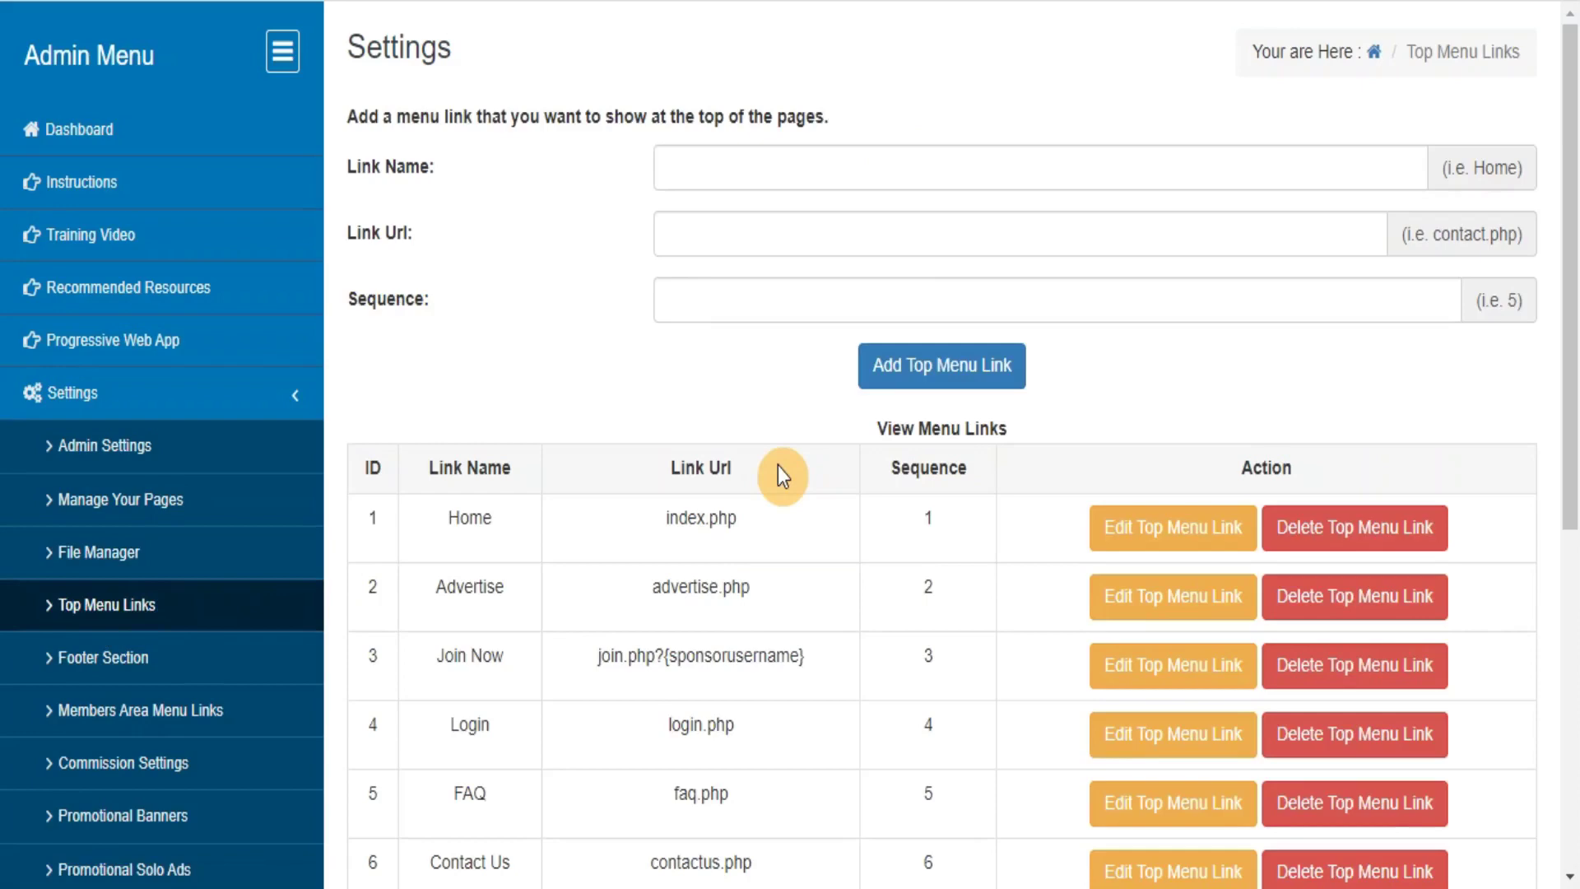
click(106, 673)
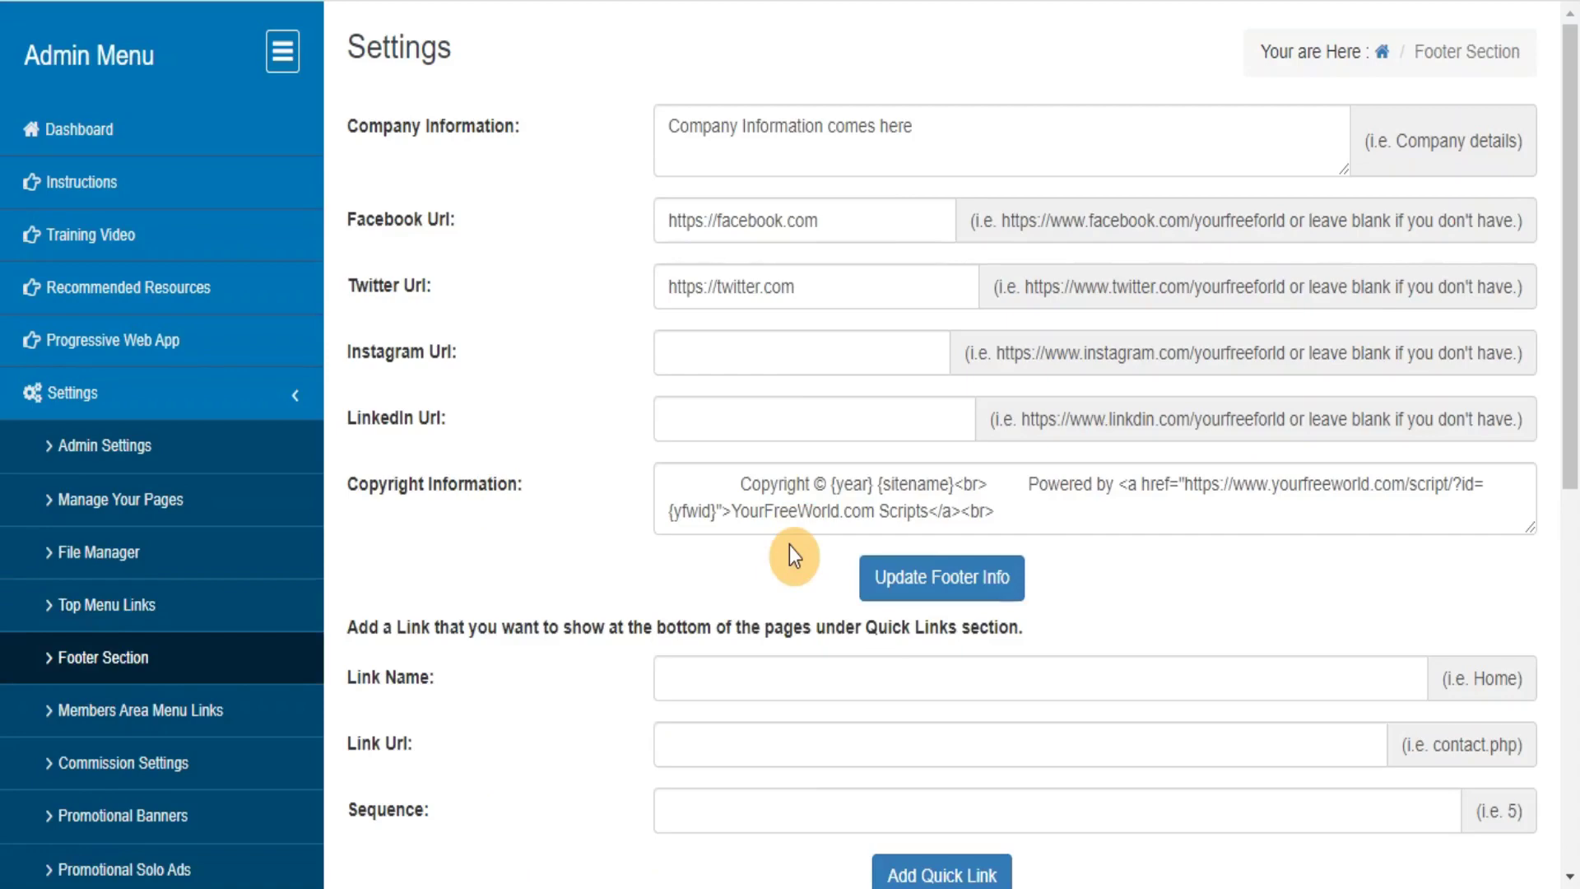
click(105, 720)
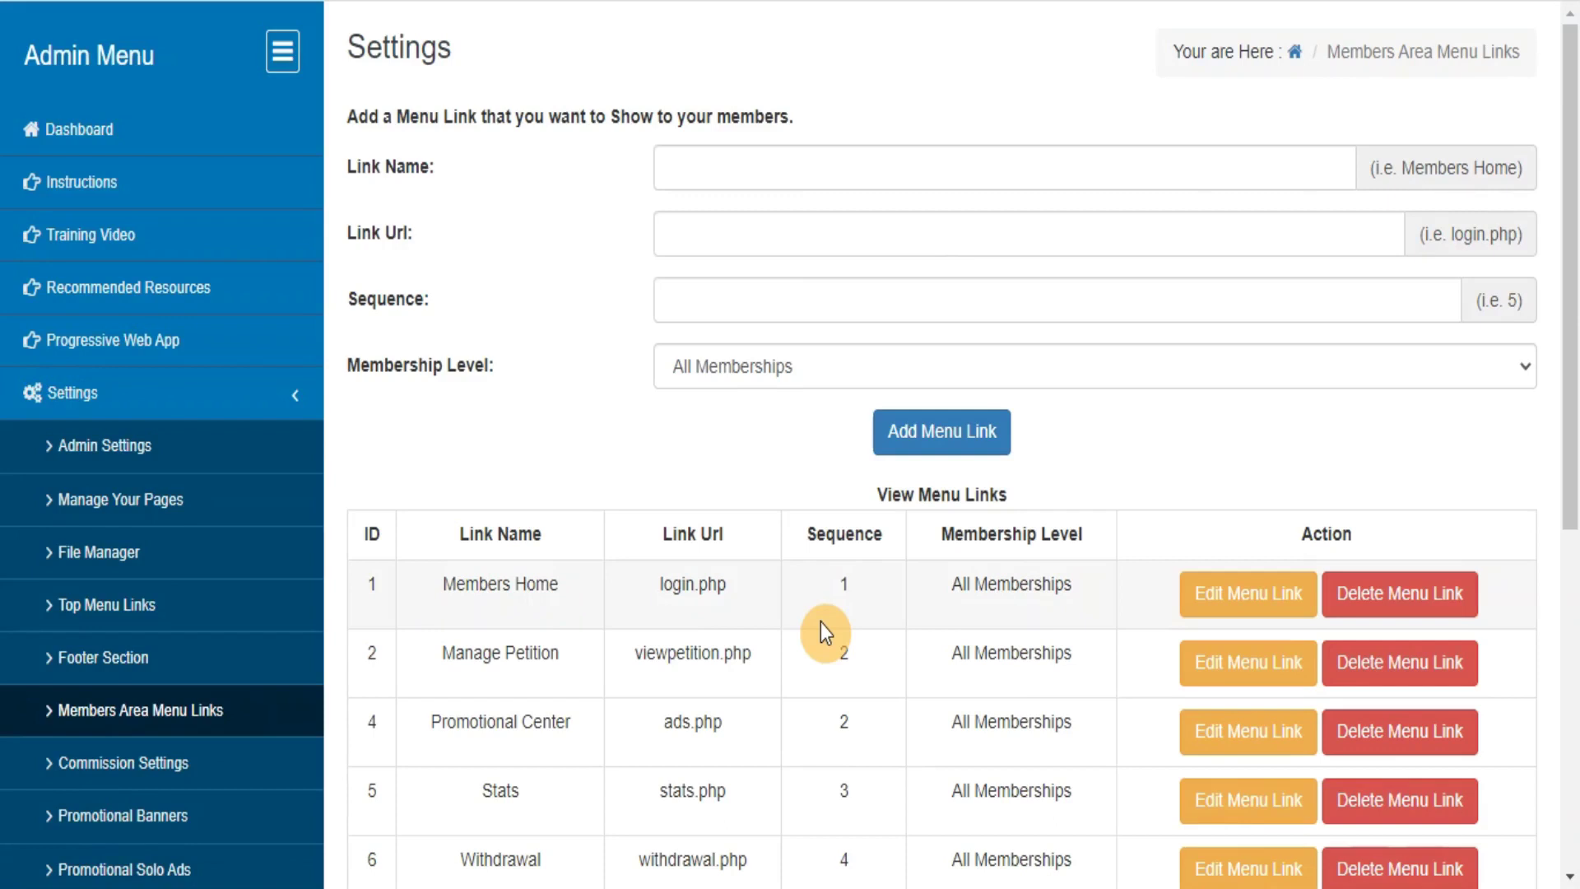
click(118, 764)
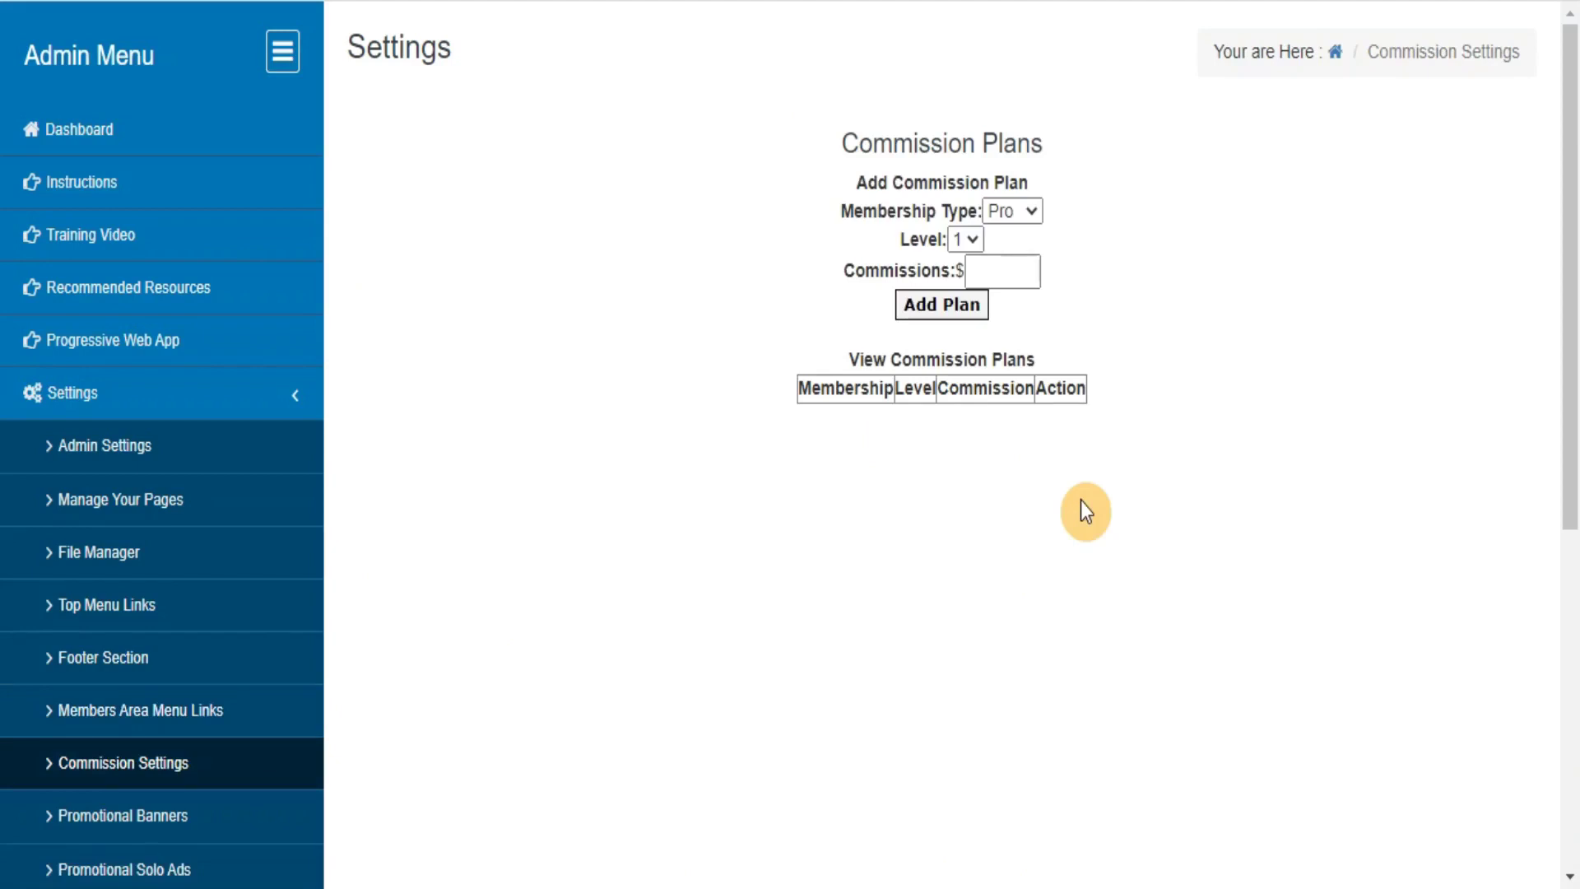
- Upload banner.gif as a promotional banner and view it in the banner list
click(123, 823)
click(421, 256)
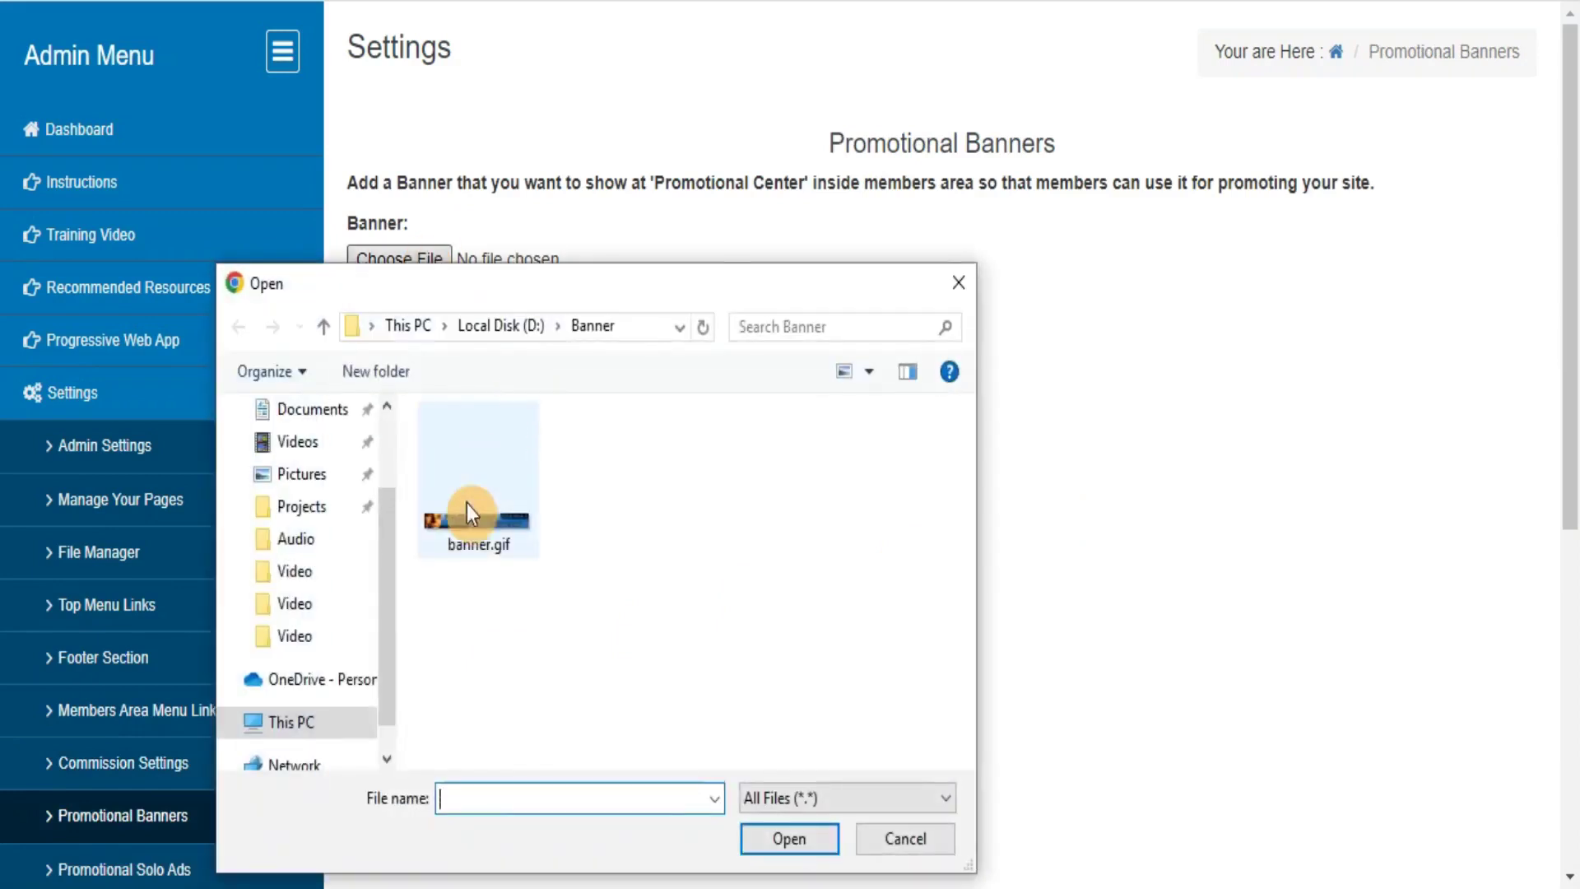
click(467, 508)
click(770, 842)
click(411, 329)
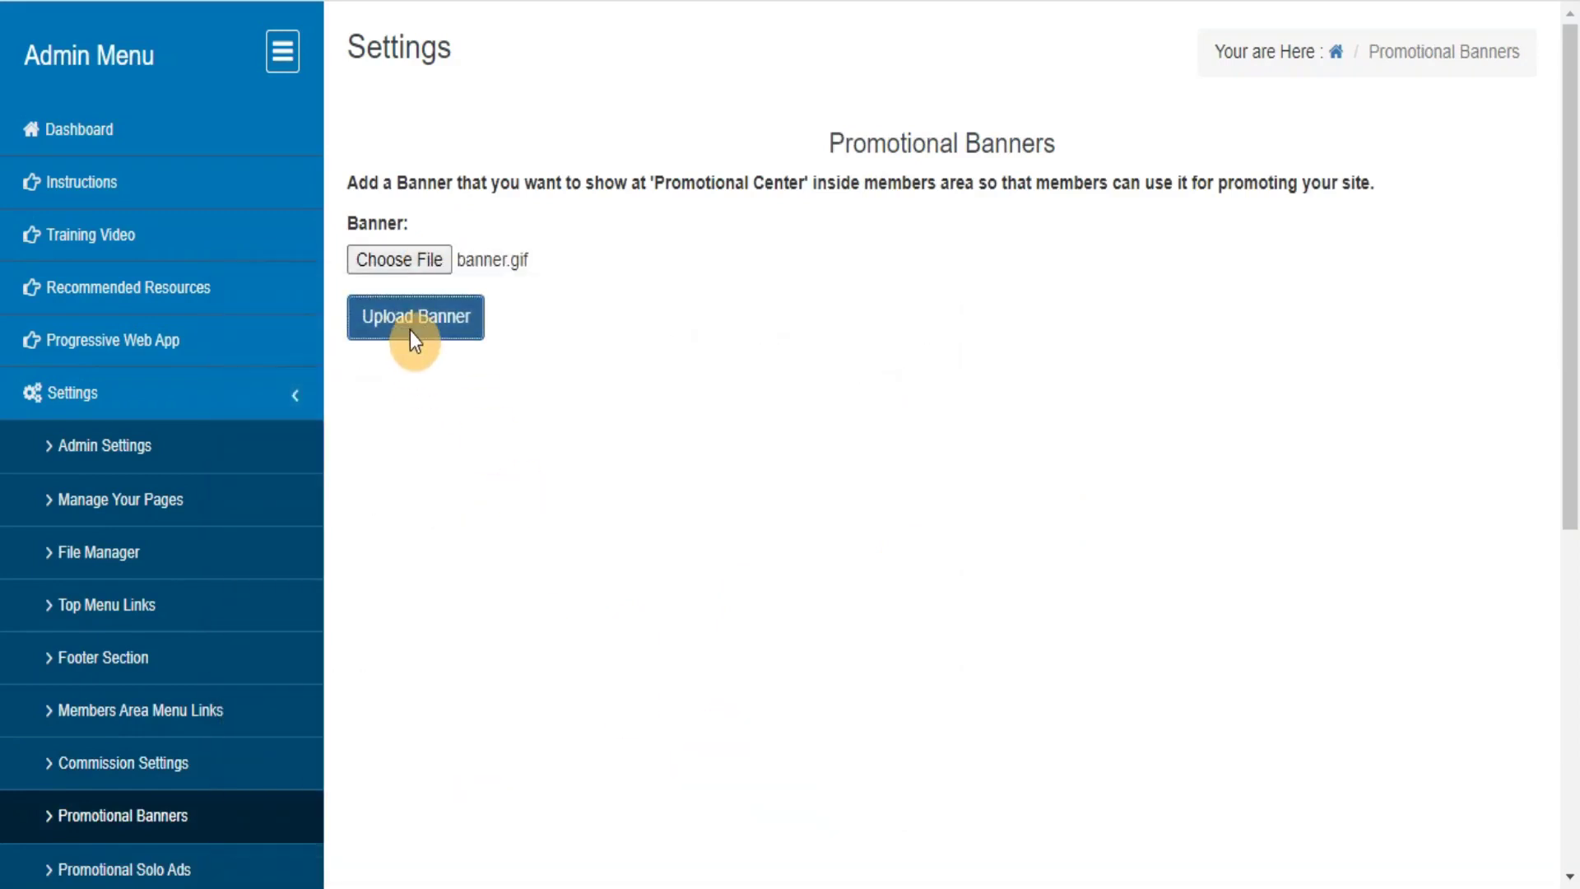
click(257, 405)
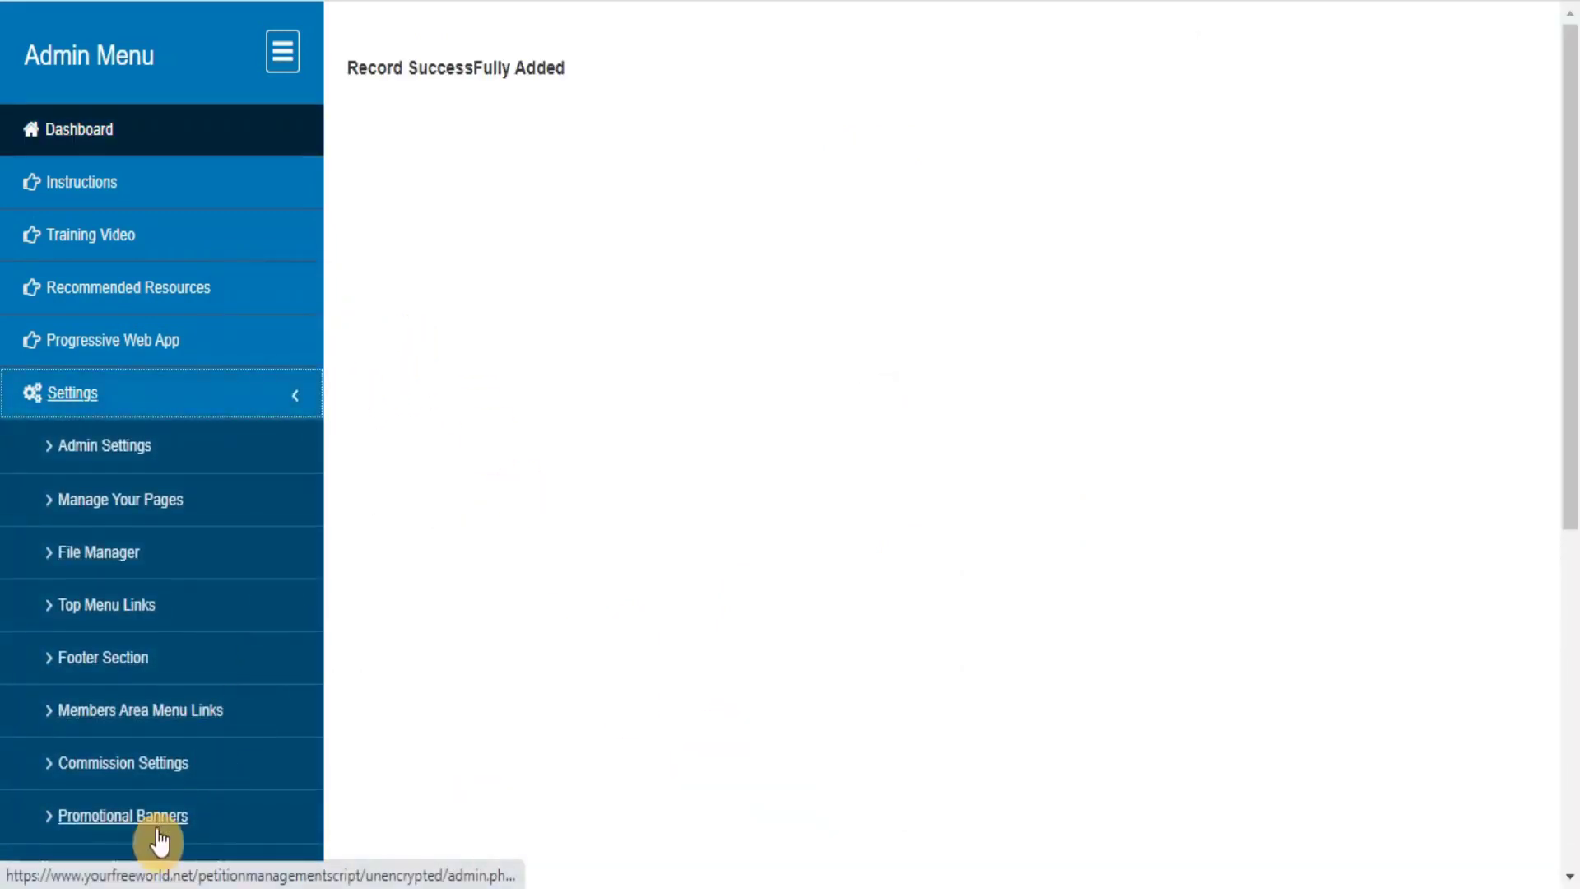
click(158, 833)
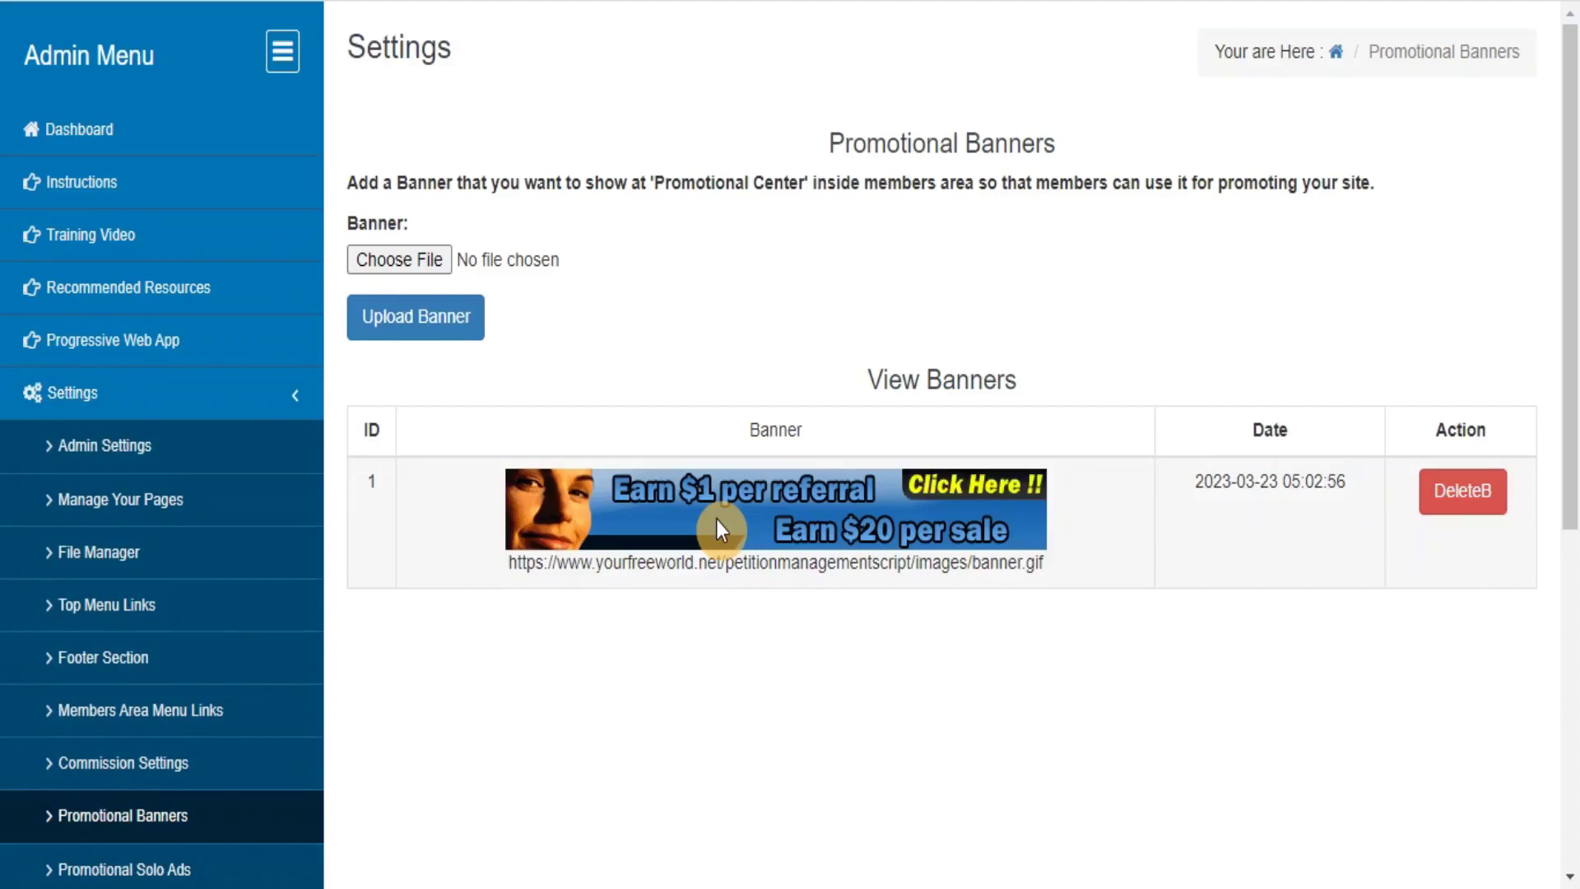
- Add a promotional solo ad with subject "test solo ad" and message "Dear Marketer, This is a test solo ad: {refurl} Regards, {name} {username}"
click(124, 870)
text(t)
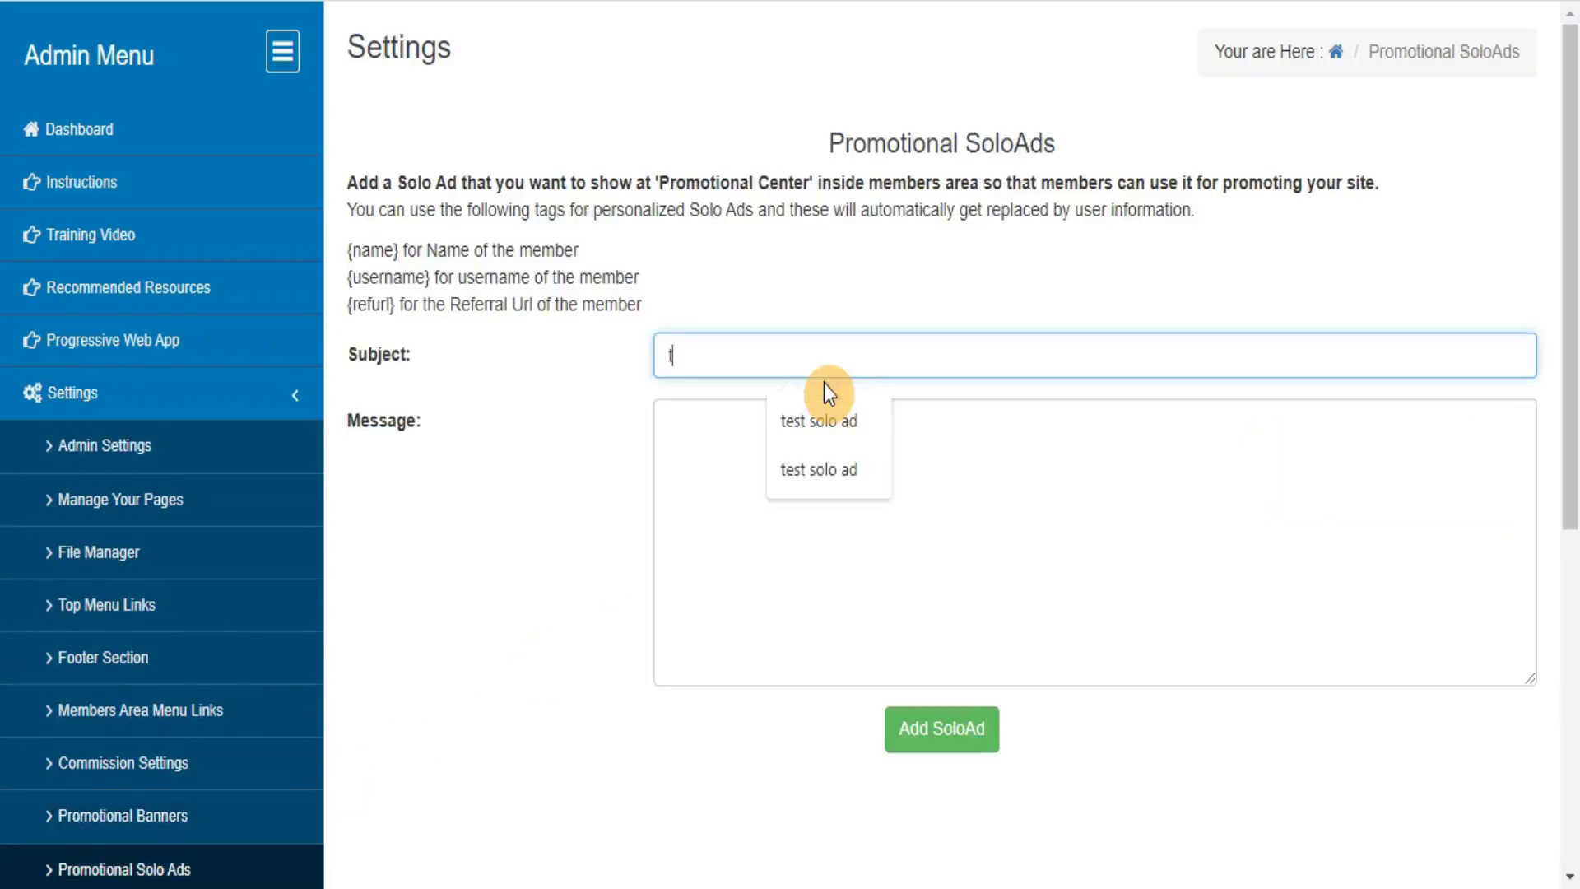
text(est solo ad)
key(Tab)
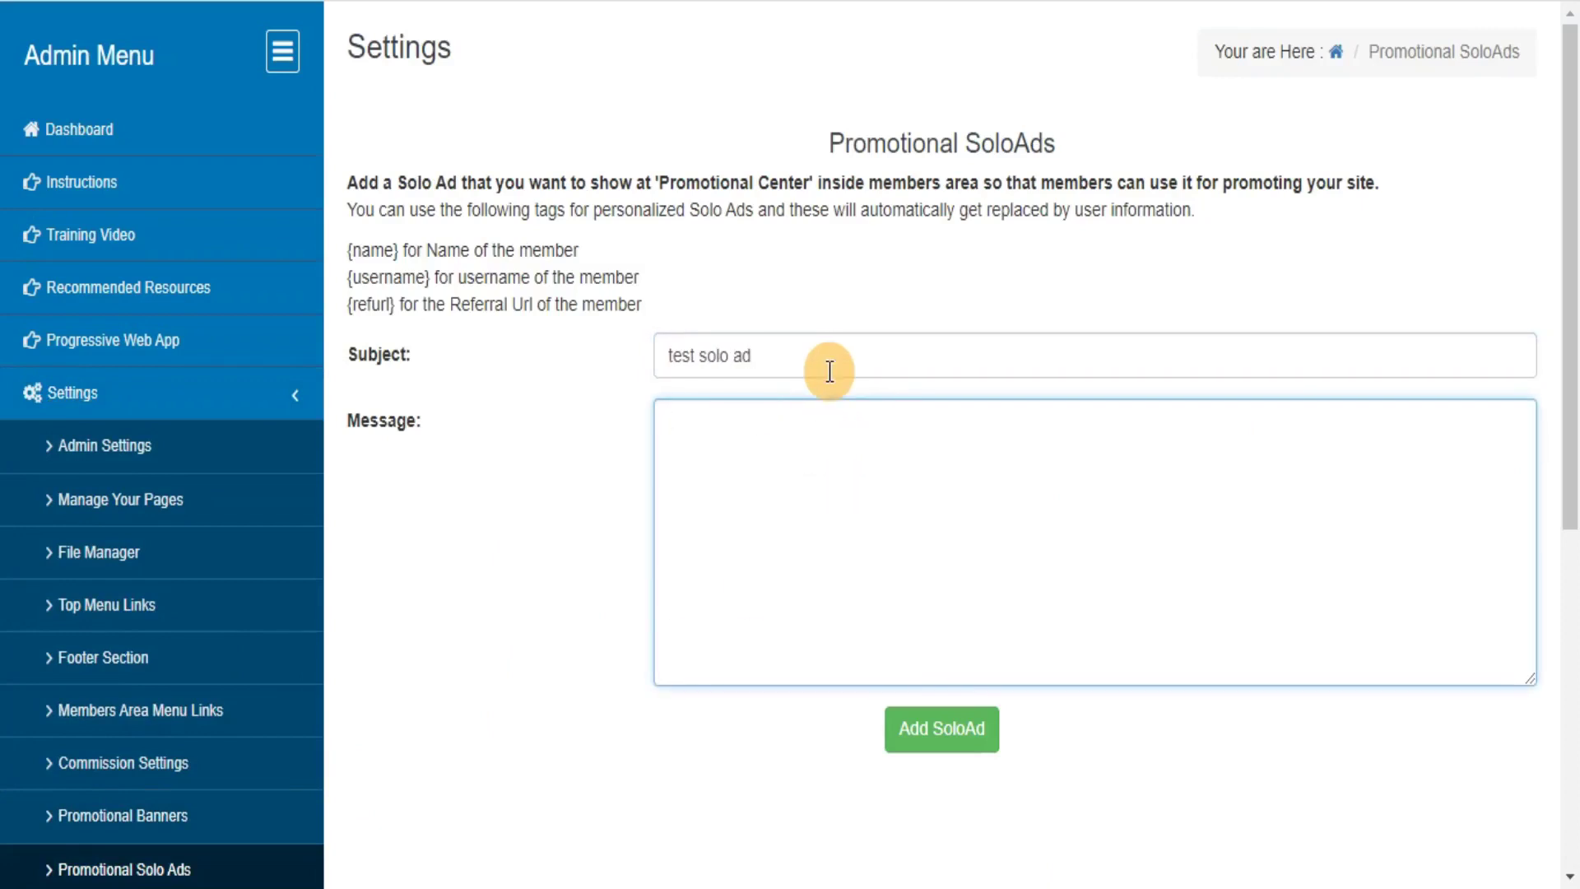
text(Dear Marketer,  This is a test solo ad: {refurl}  Regards, {name} {username})
click(947, 741)
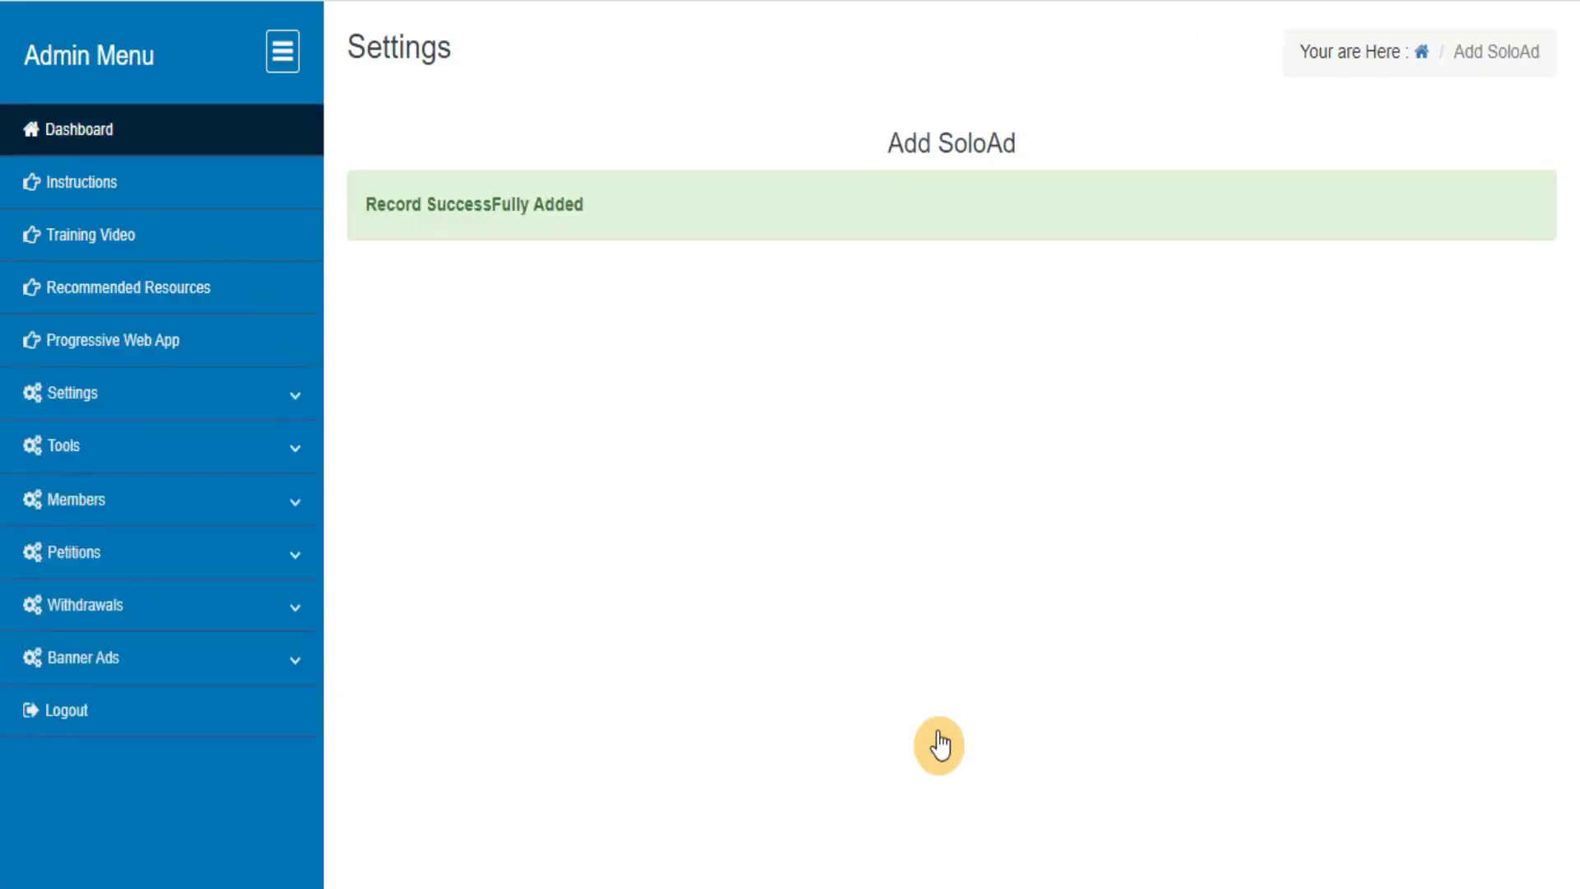
- Return to the promotional solo ads and view the saved ad in the list
click(296, 388)
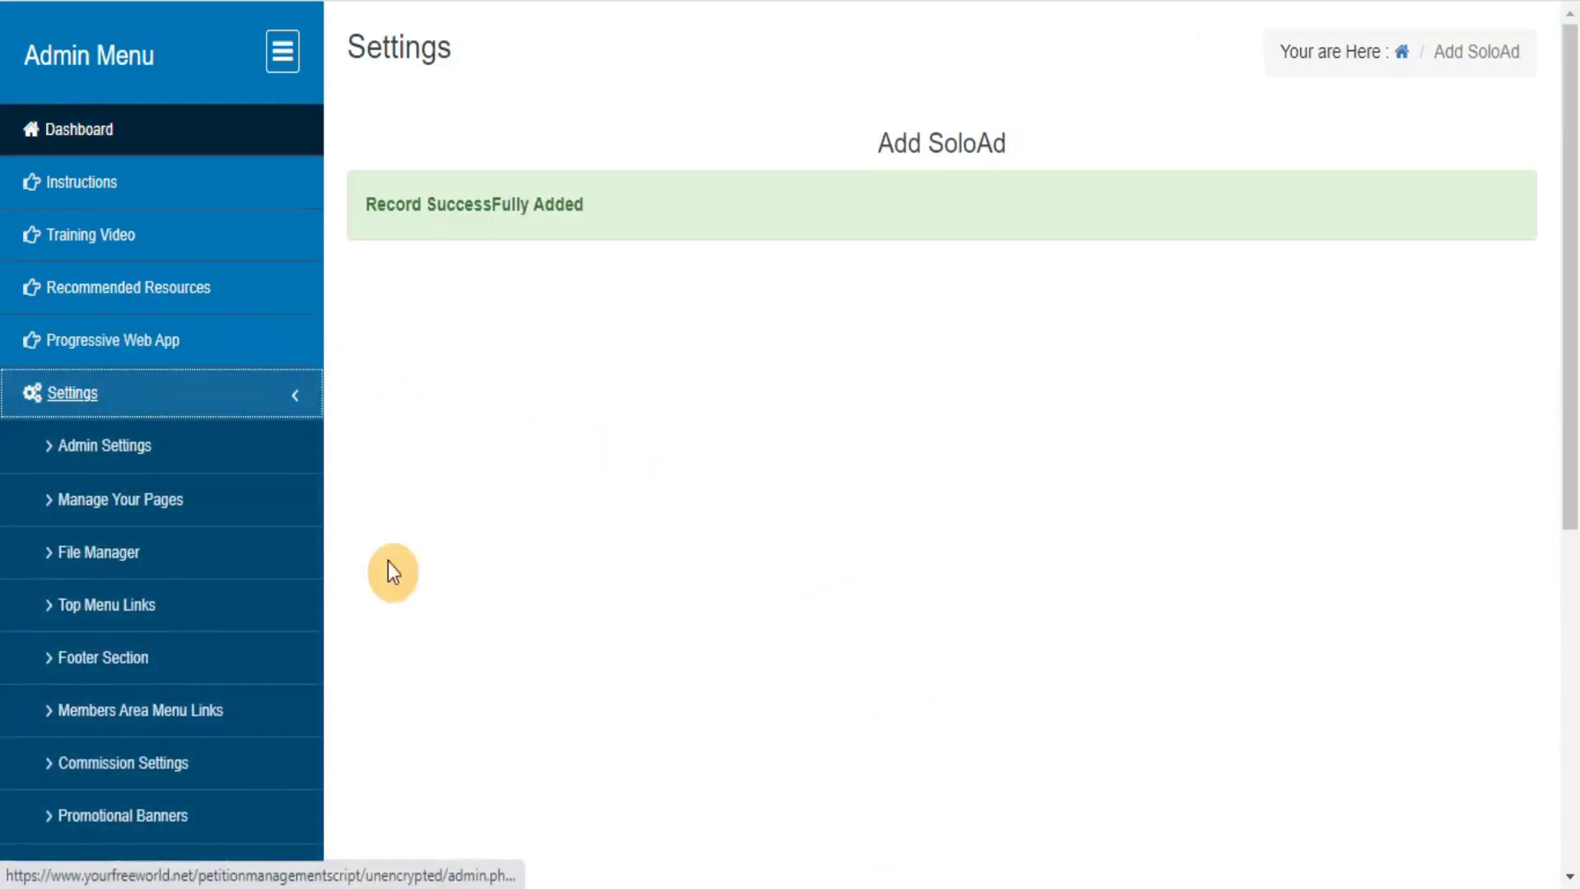
click(82, 868)
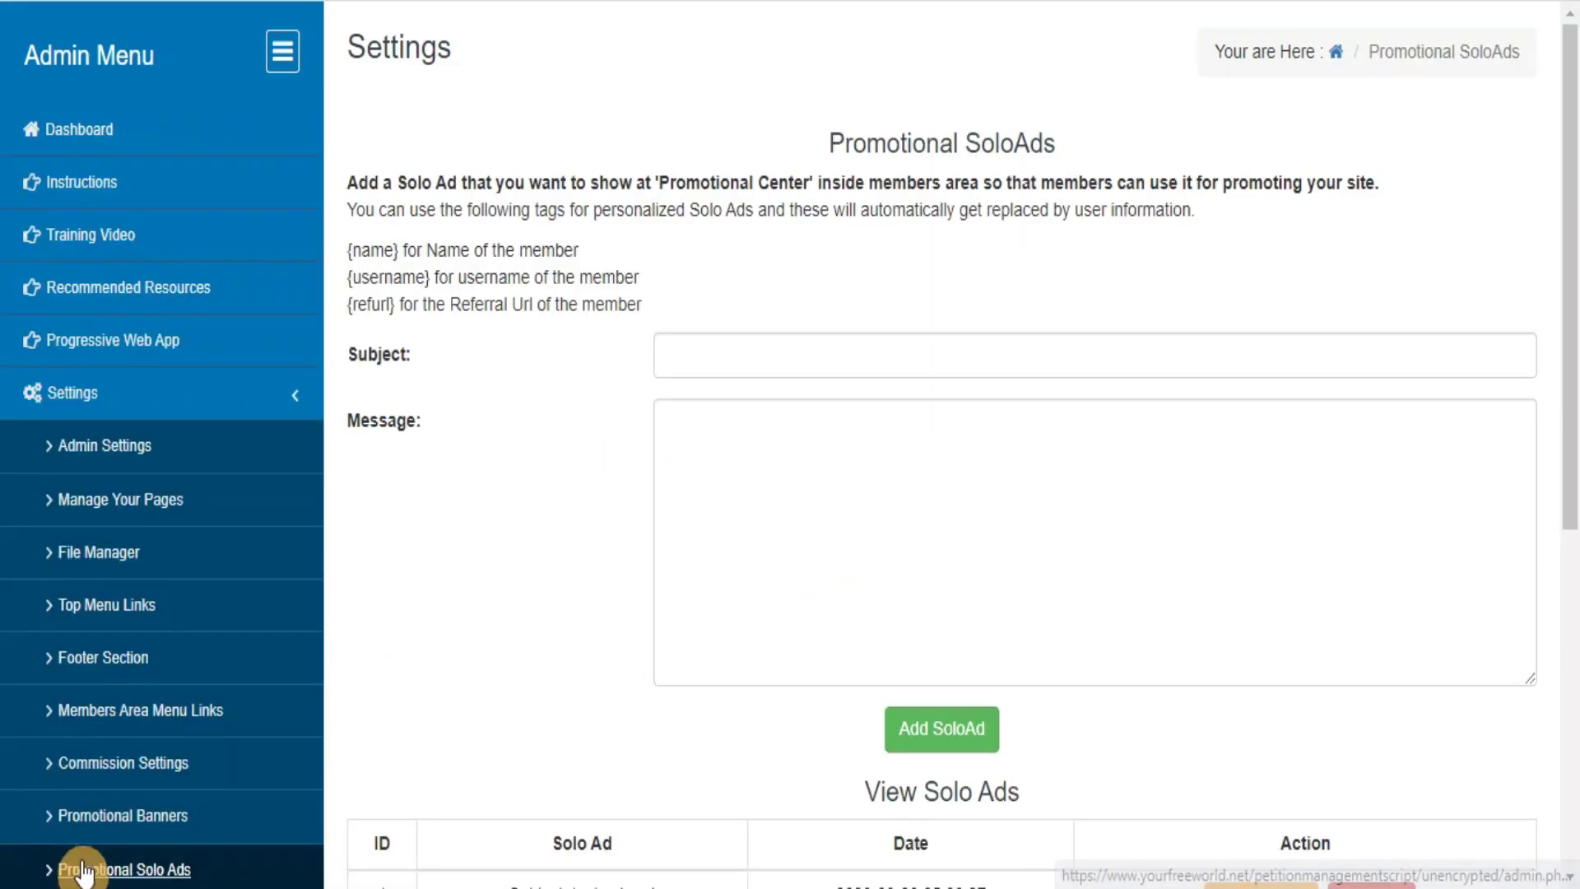
drag(1572, 329, 1544, 732)
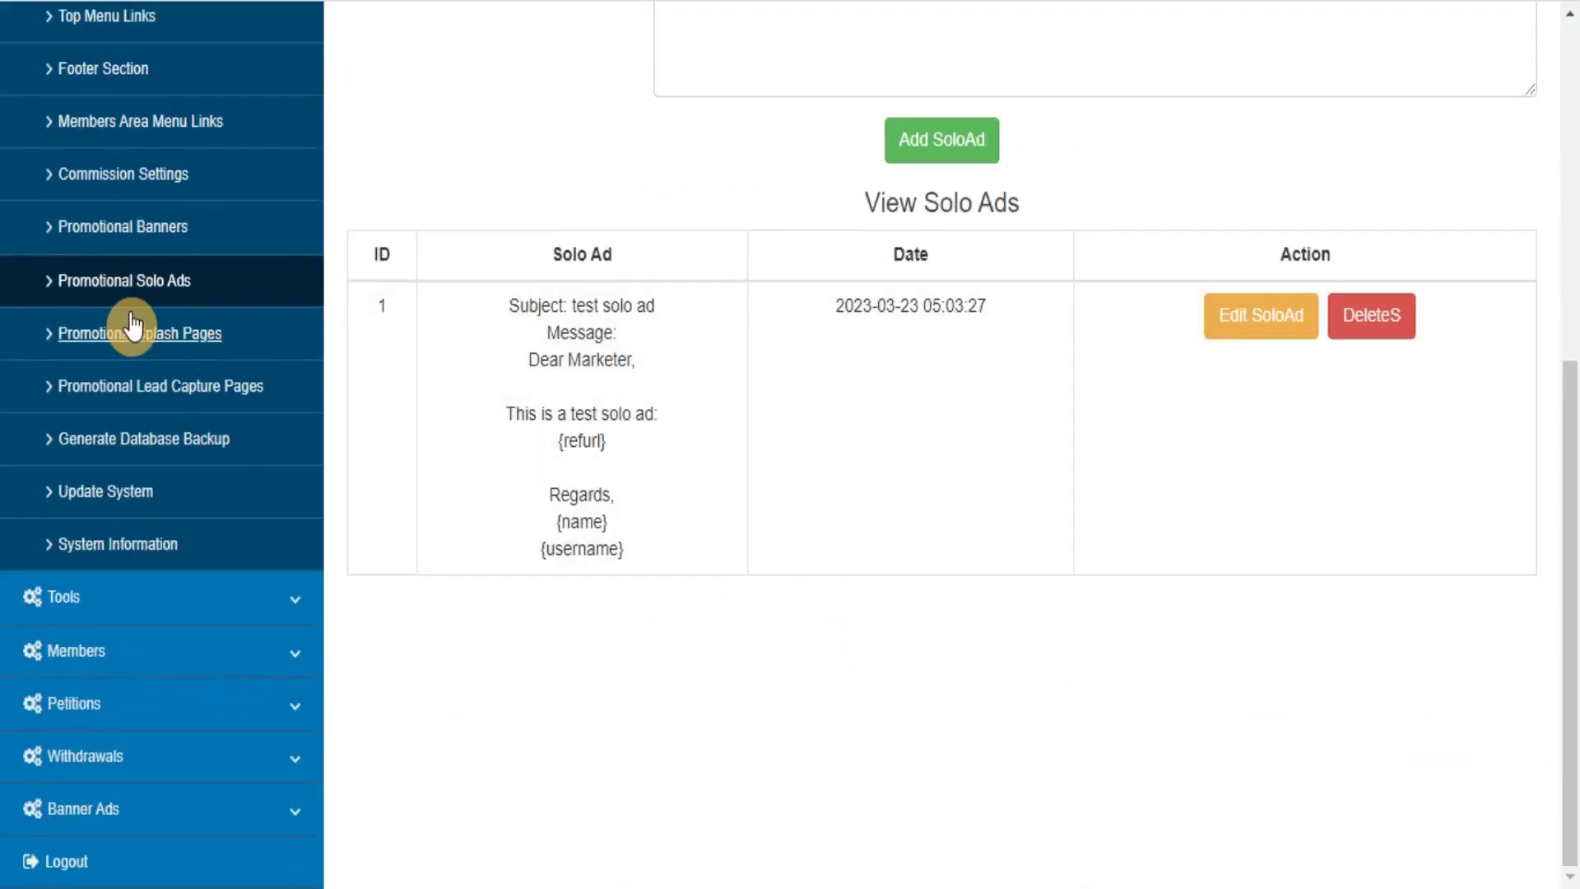
- Examine the forms for adding promotional splash pages and lead capture pages, including their page URL and API key fields
click(109, 344)
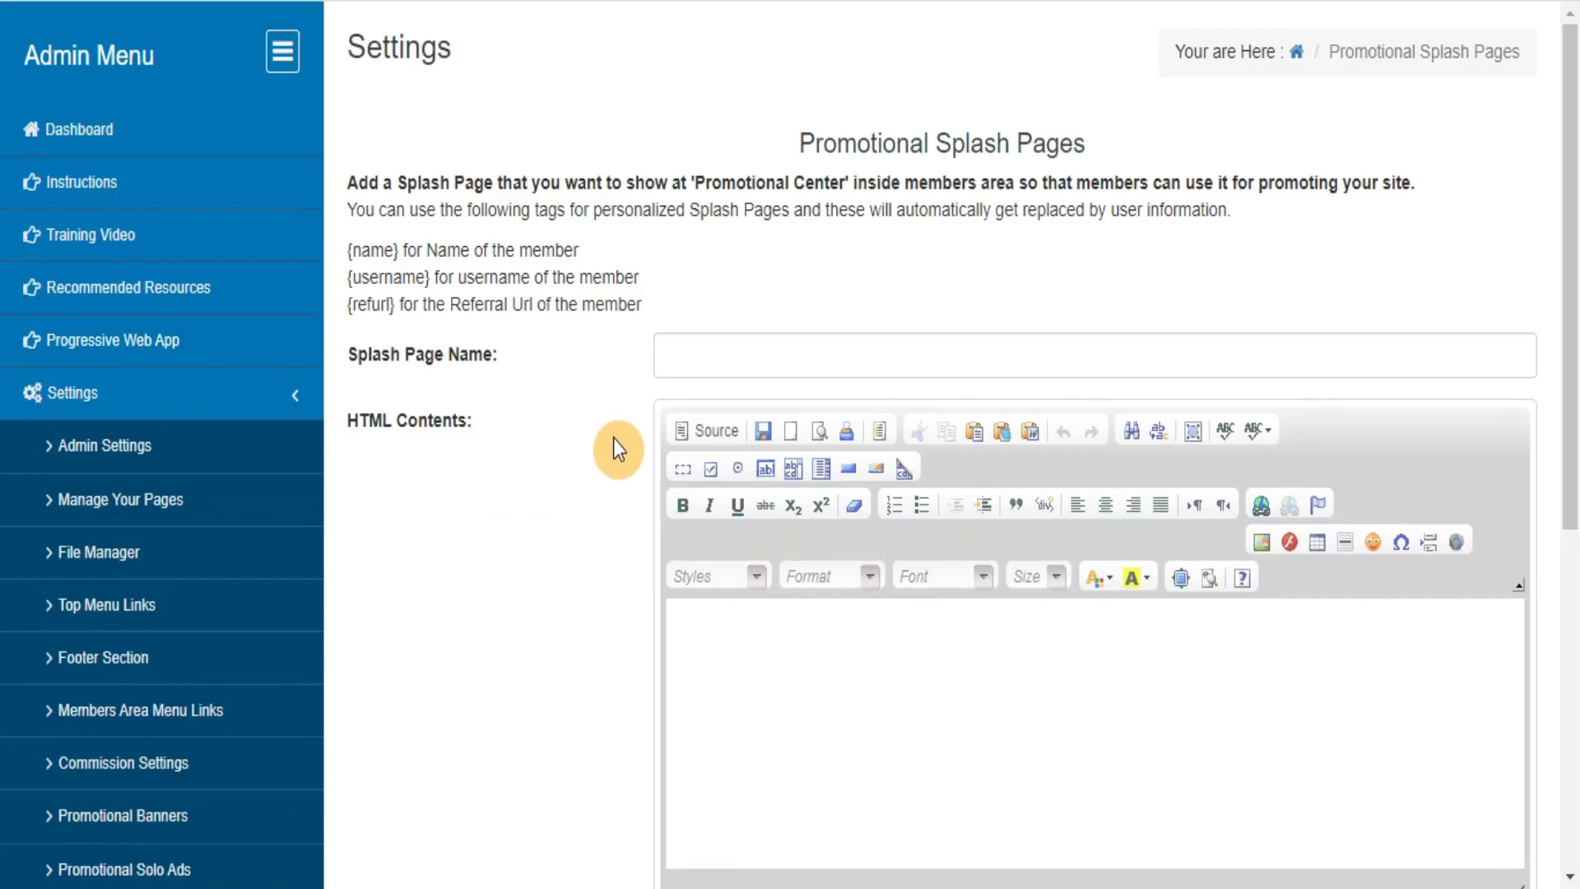
scroll(616, 449, down, 5)
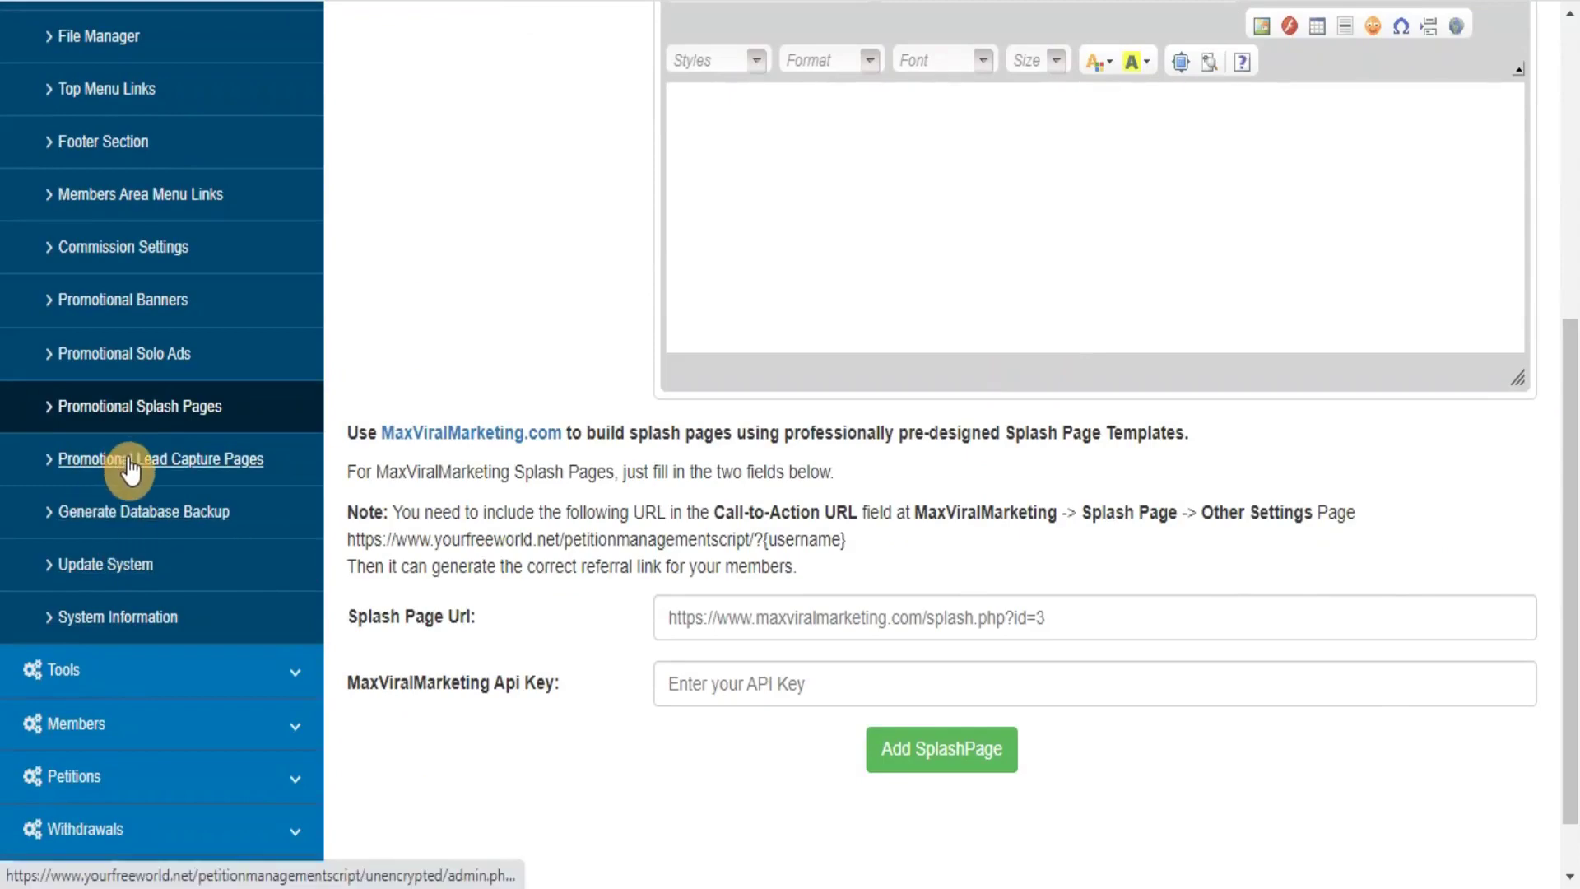
click(129, 466)
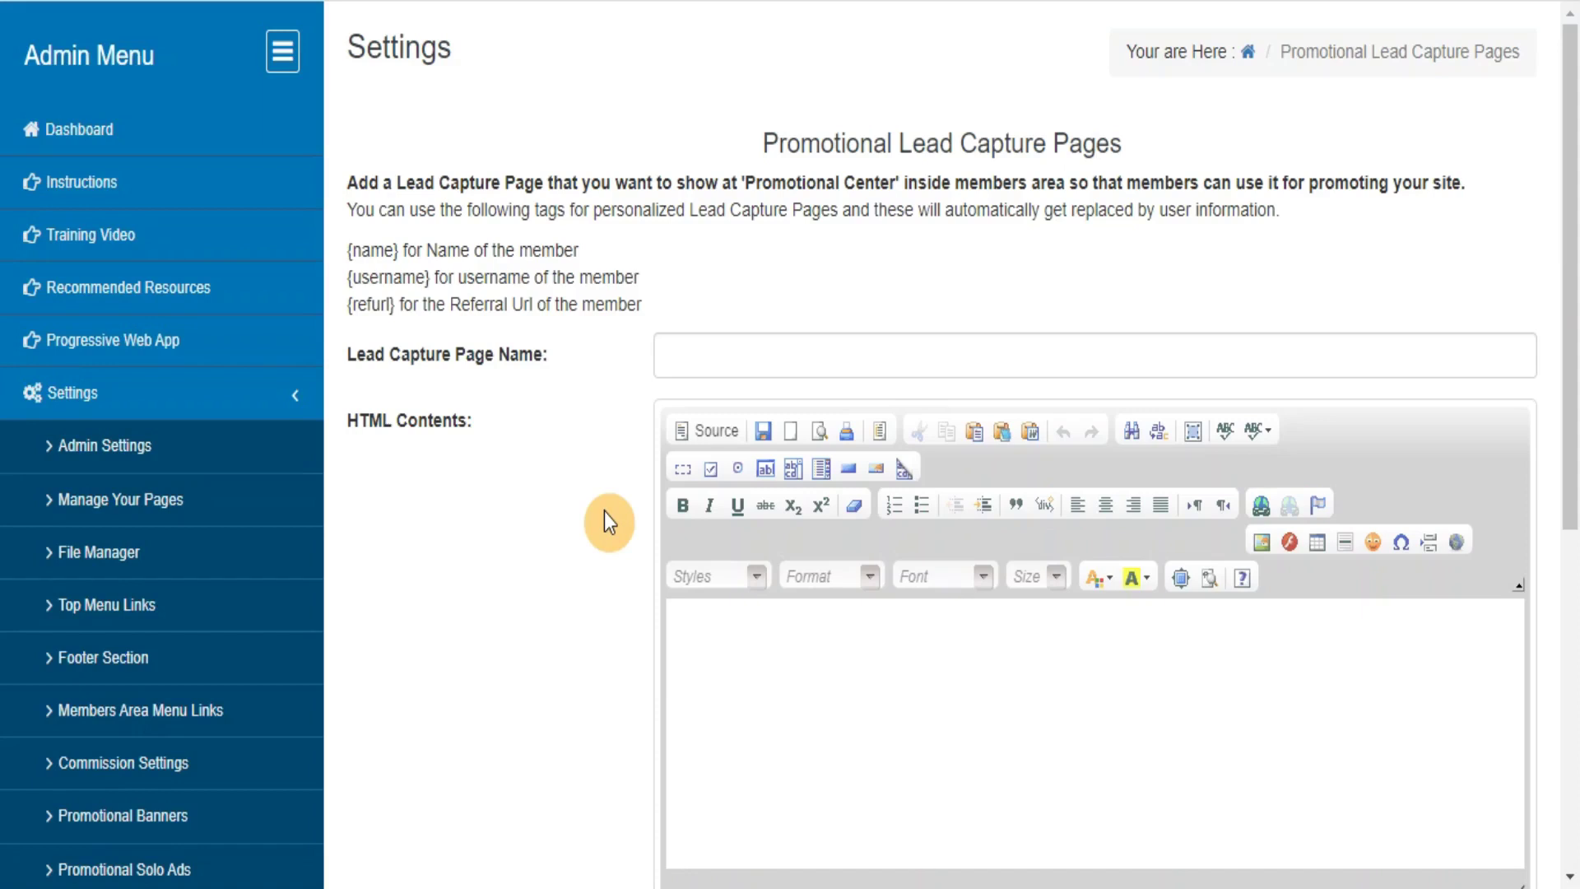
scroll(1457, 335, down, 7)
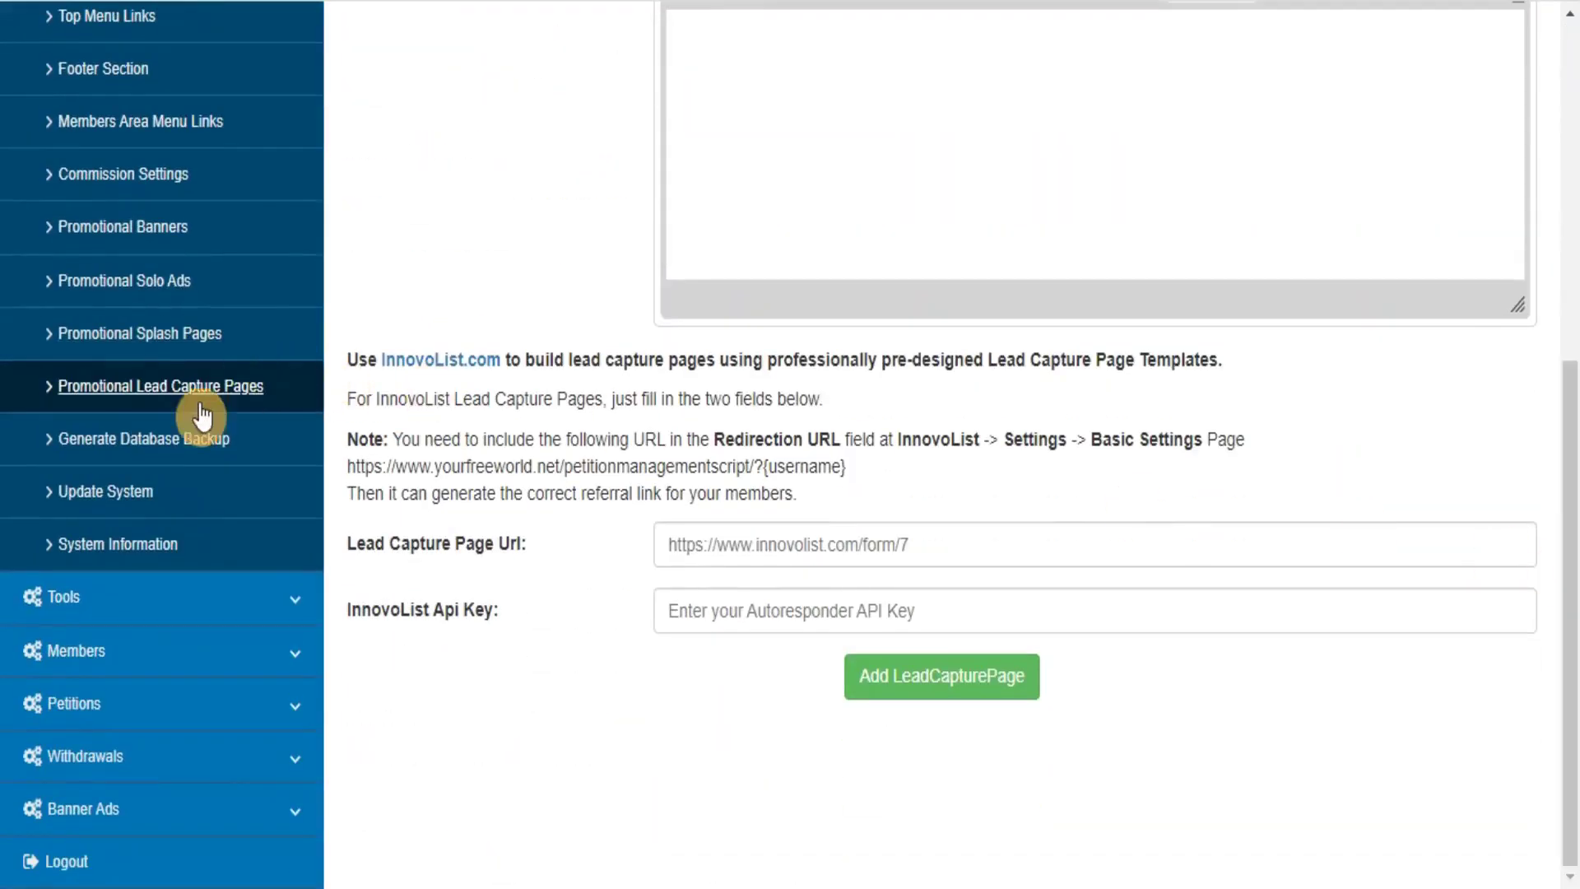
- Generate a backup of the site's database
click(148, 439)
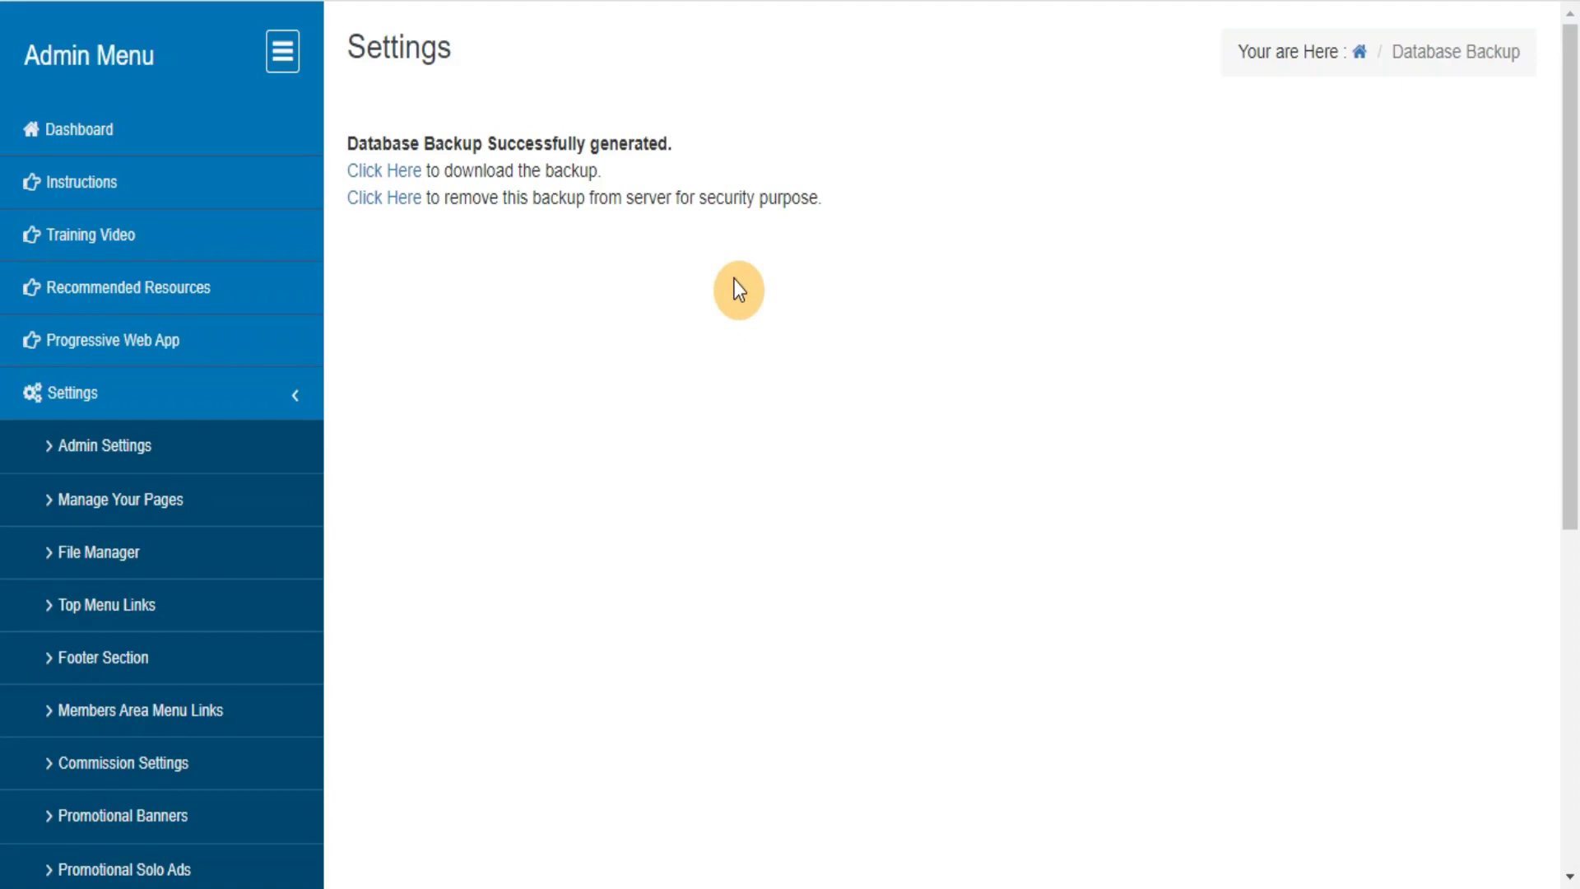
drag(1568, 222, 1334, 522)
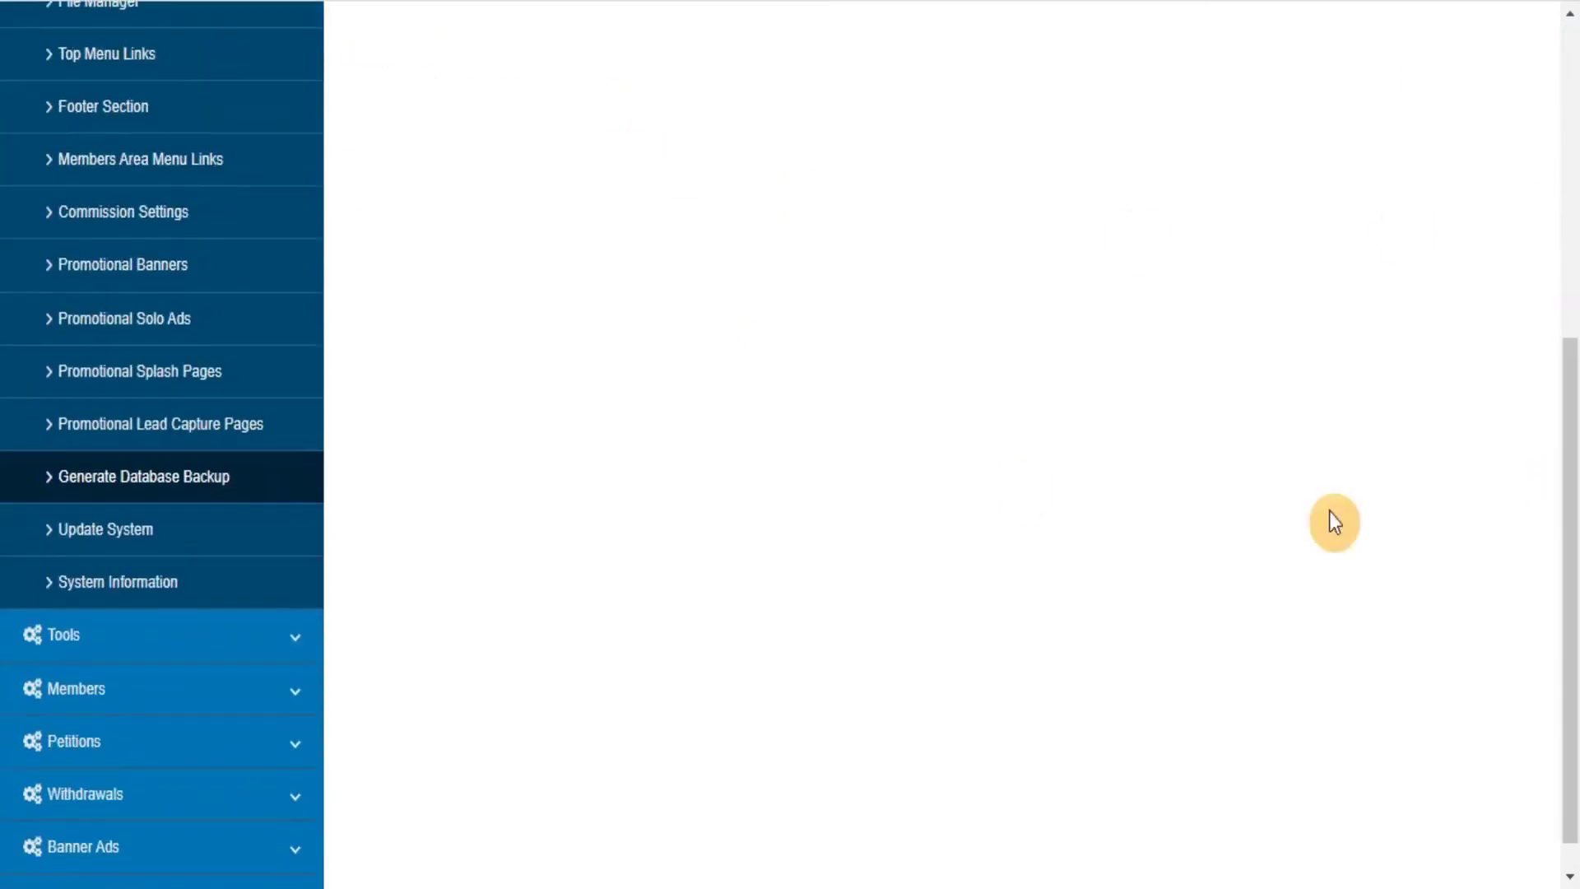
- Check the system for available updates and view the system information page
click(82, 531)
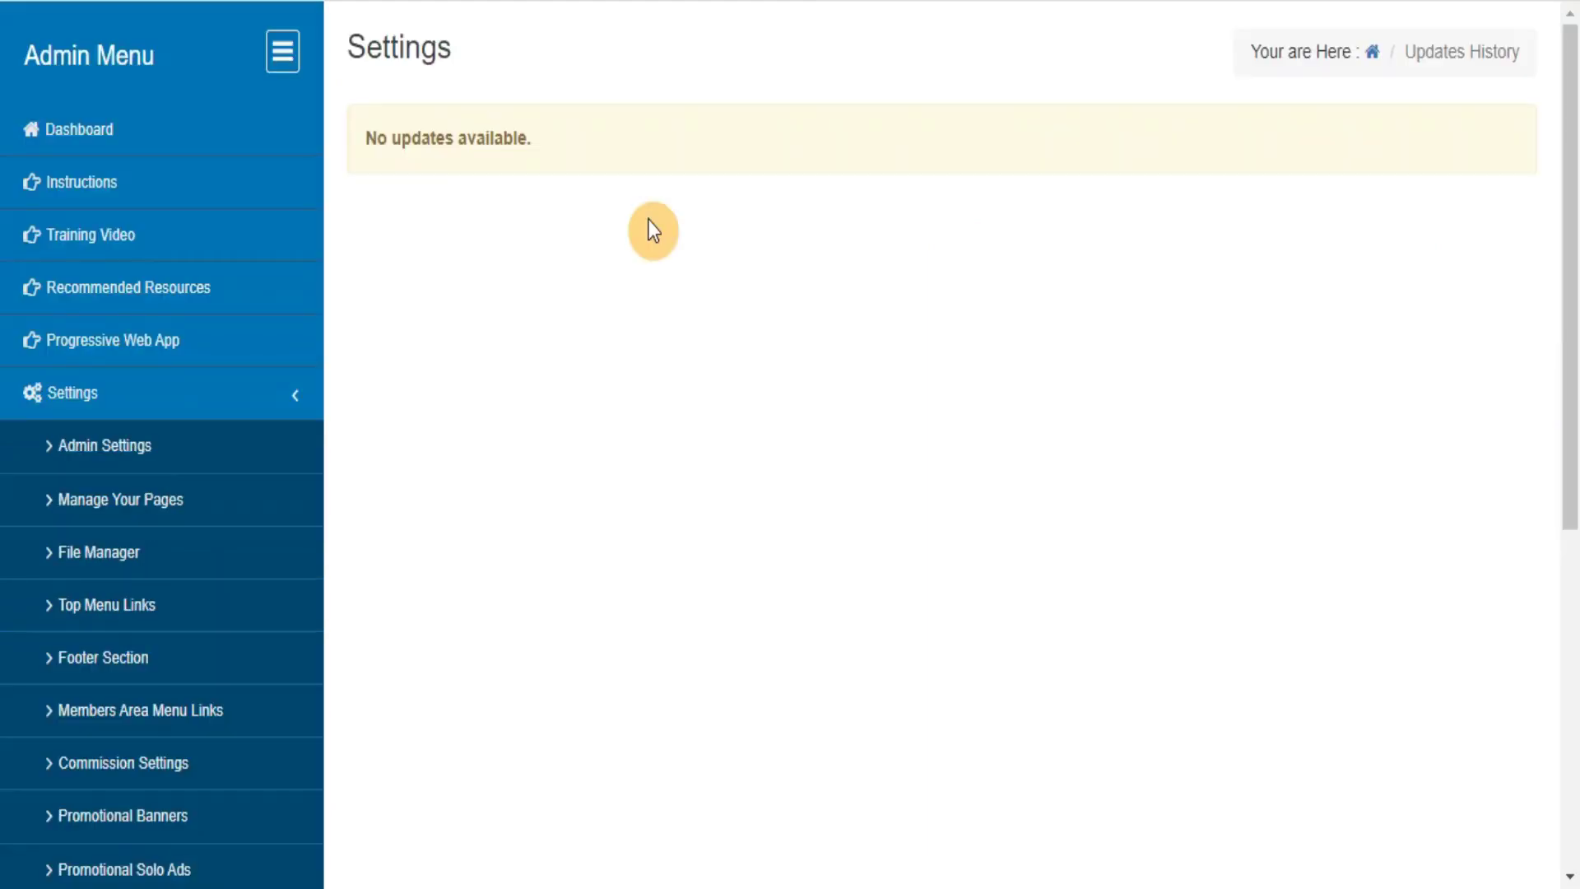
drag(1568, 288, 1568, 683)
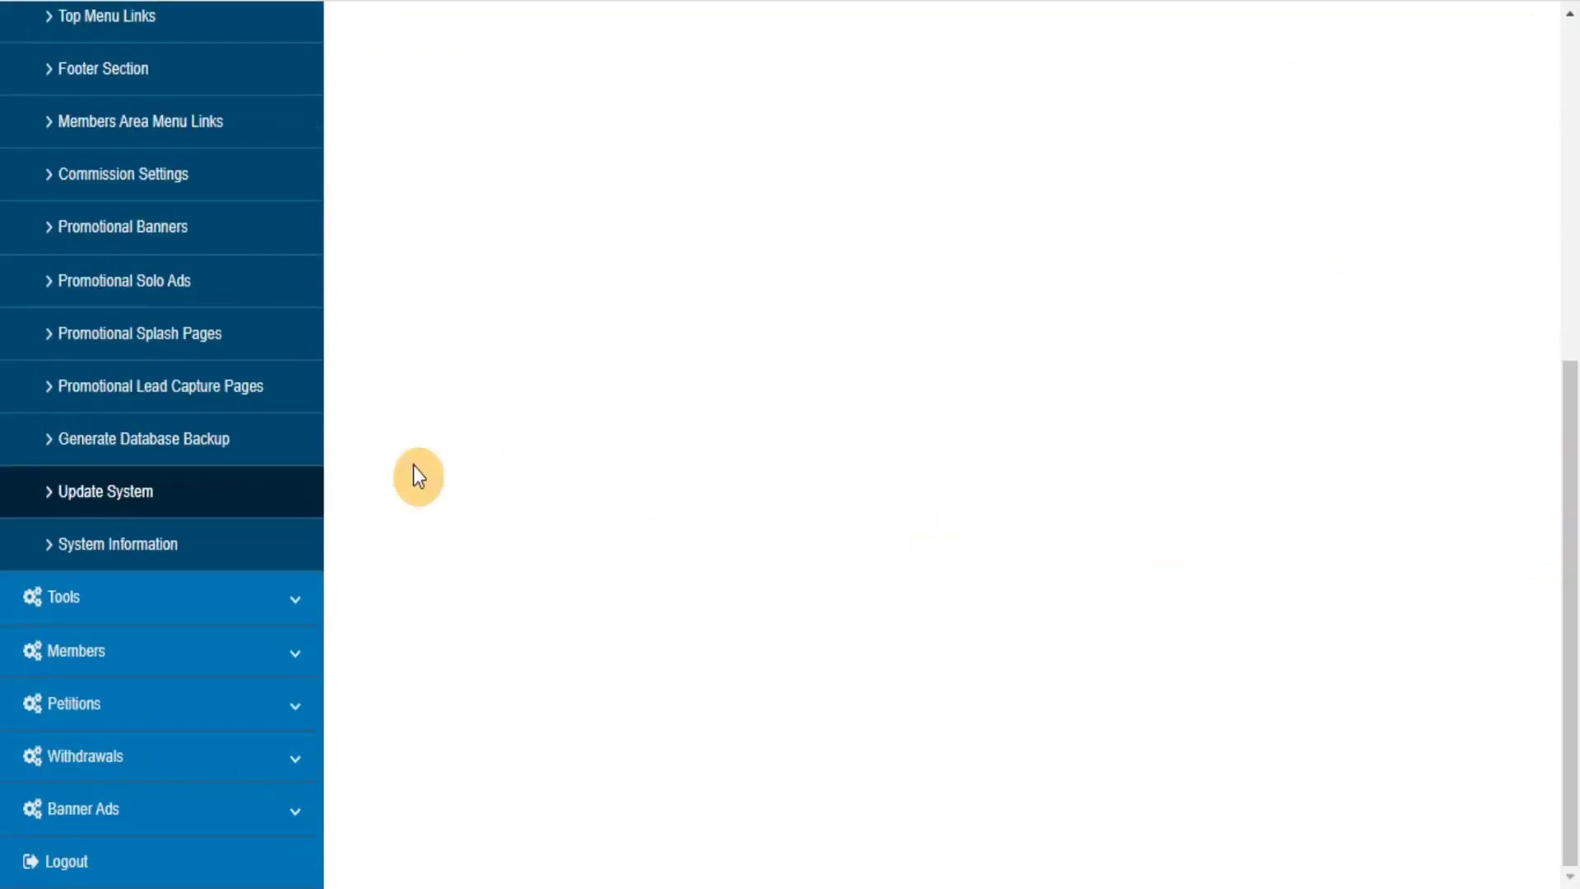
click(126, 545)
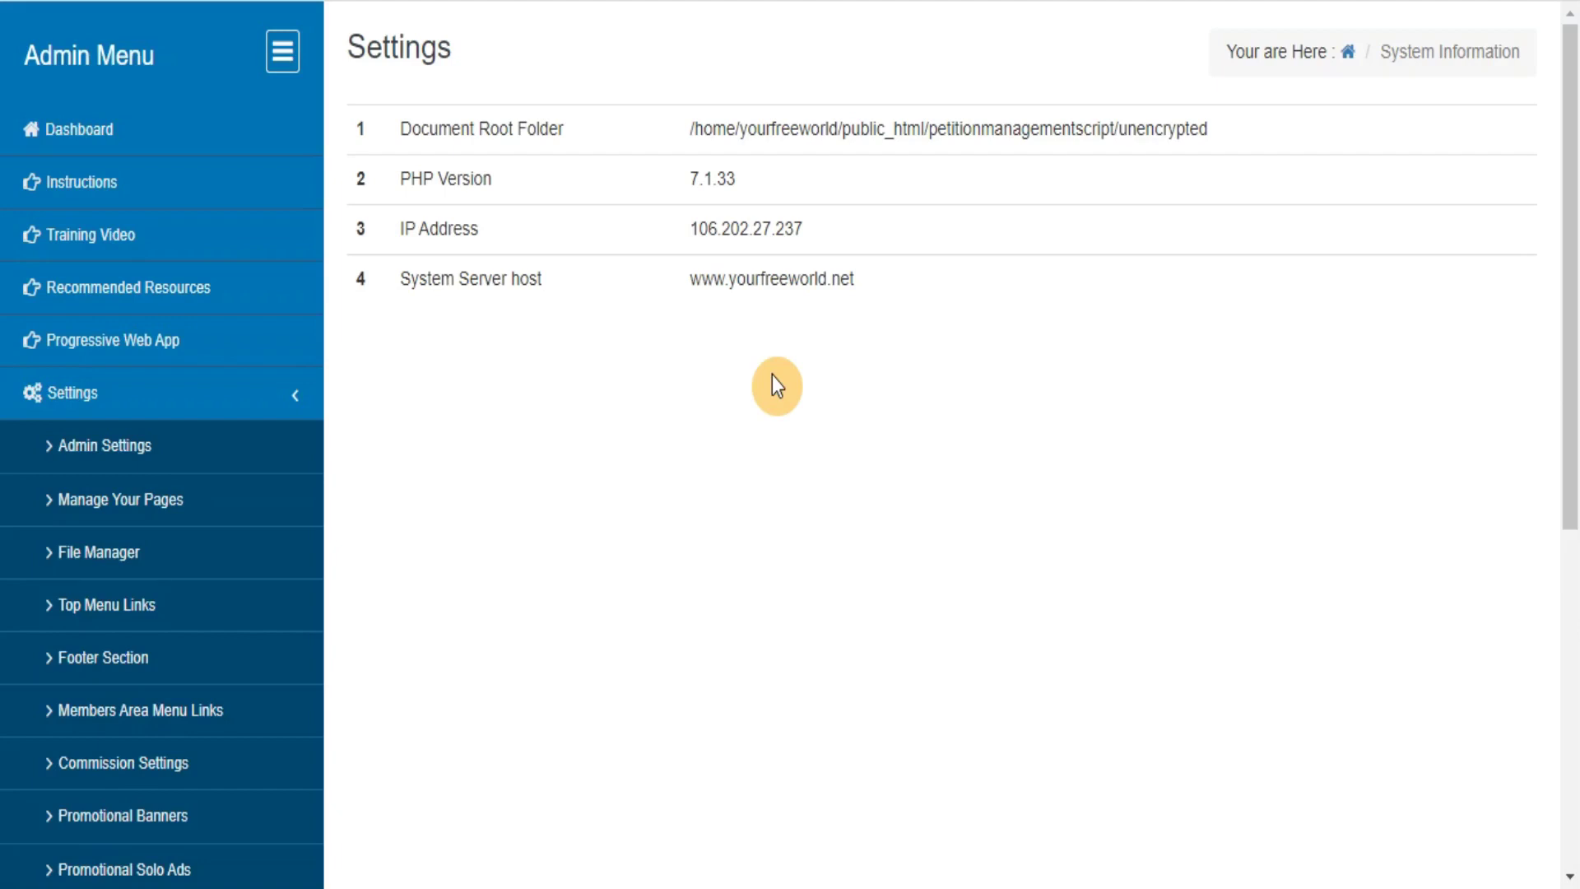
- Review the tool instructions for marketing tools, push notifications, feedback and exit surveys, and the list management service
scroll(1569, 547, down, 7)
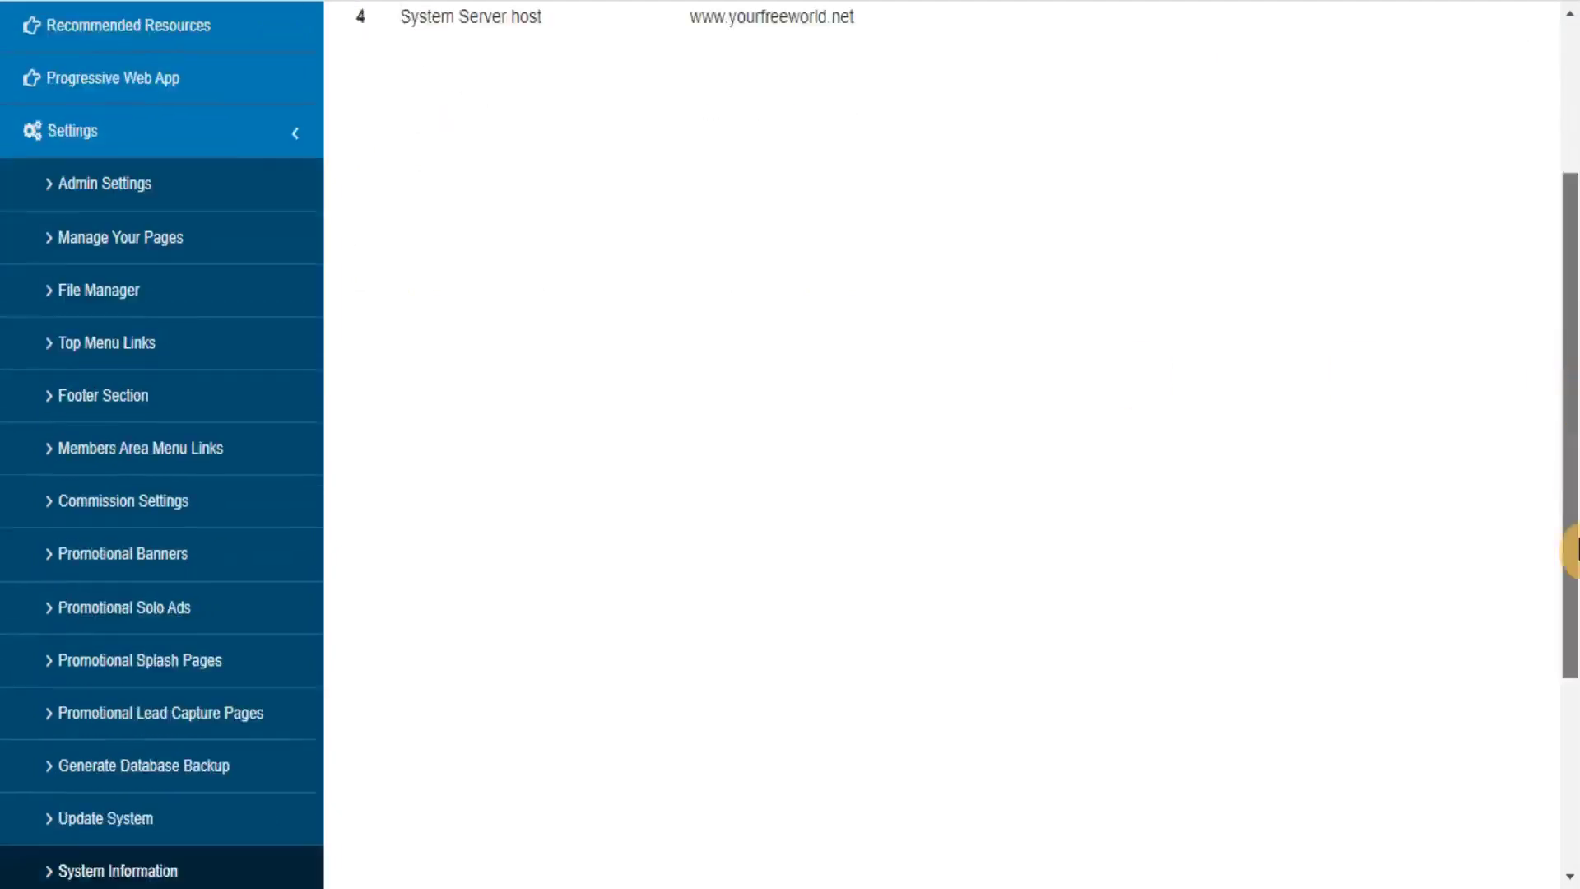
click(298, 619)
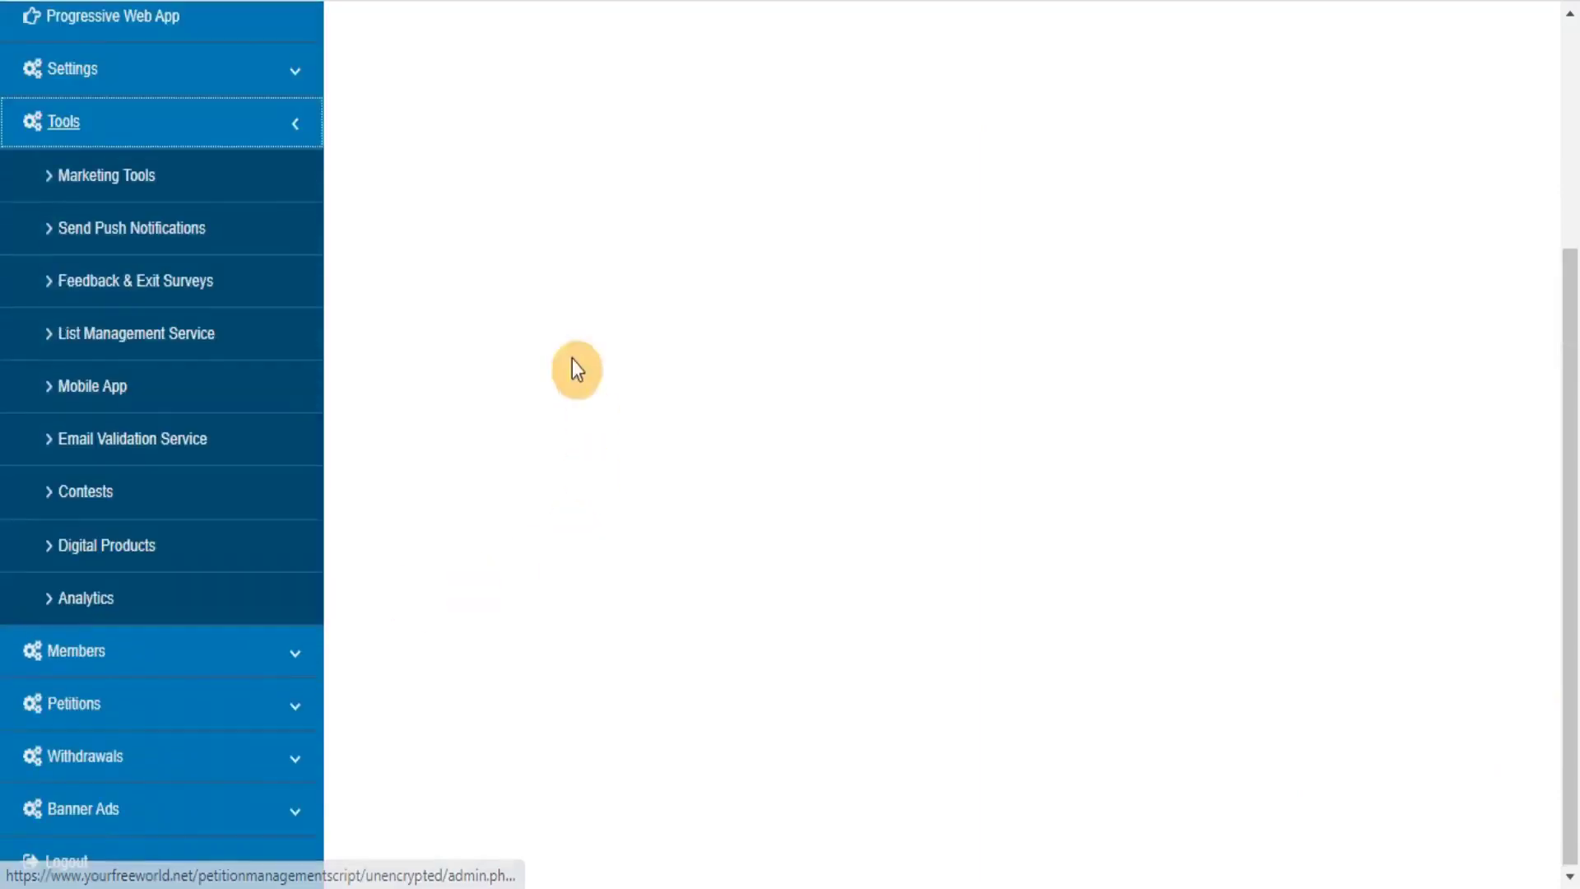
click(109, 182)
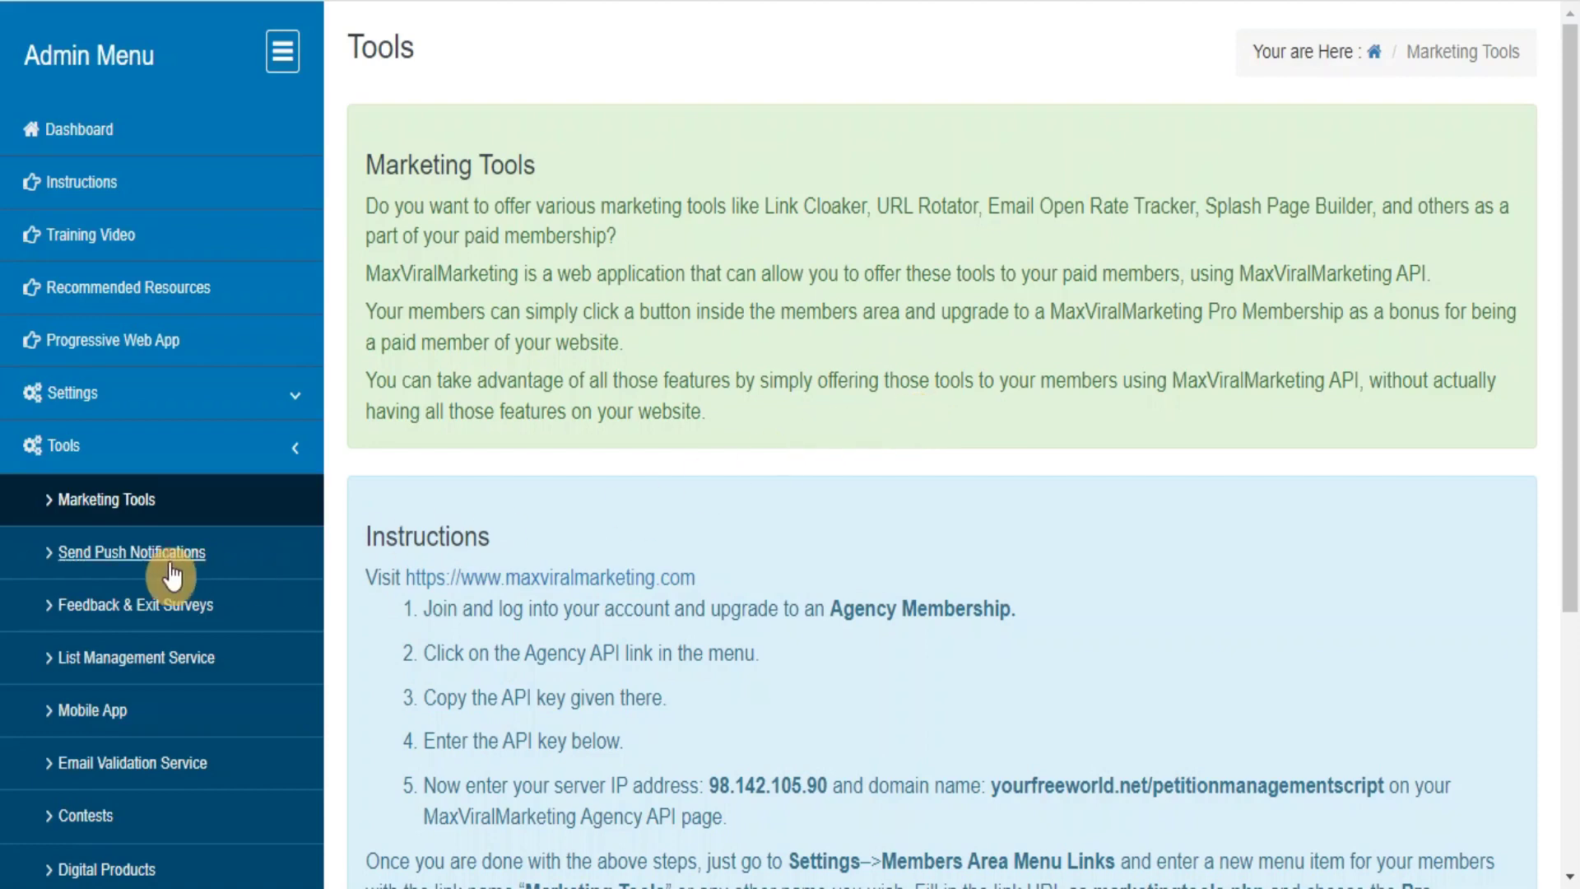
click(117, 559)
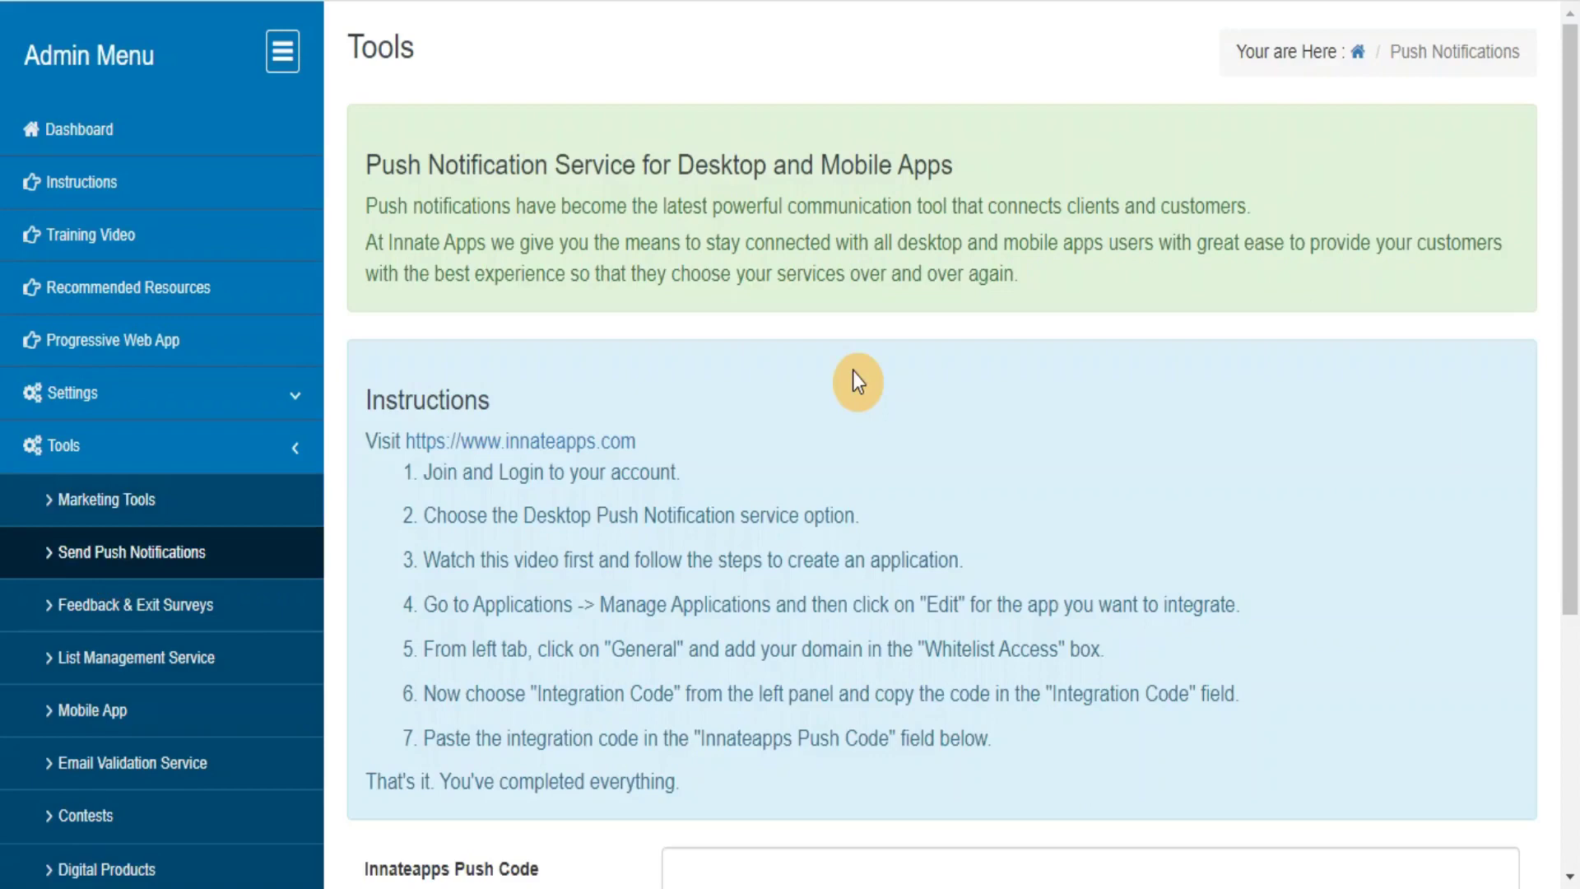
click(134, 609)
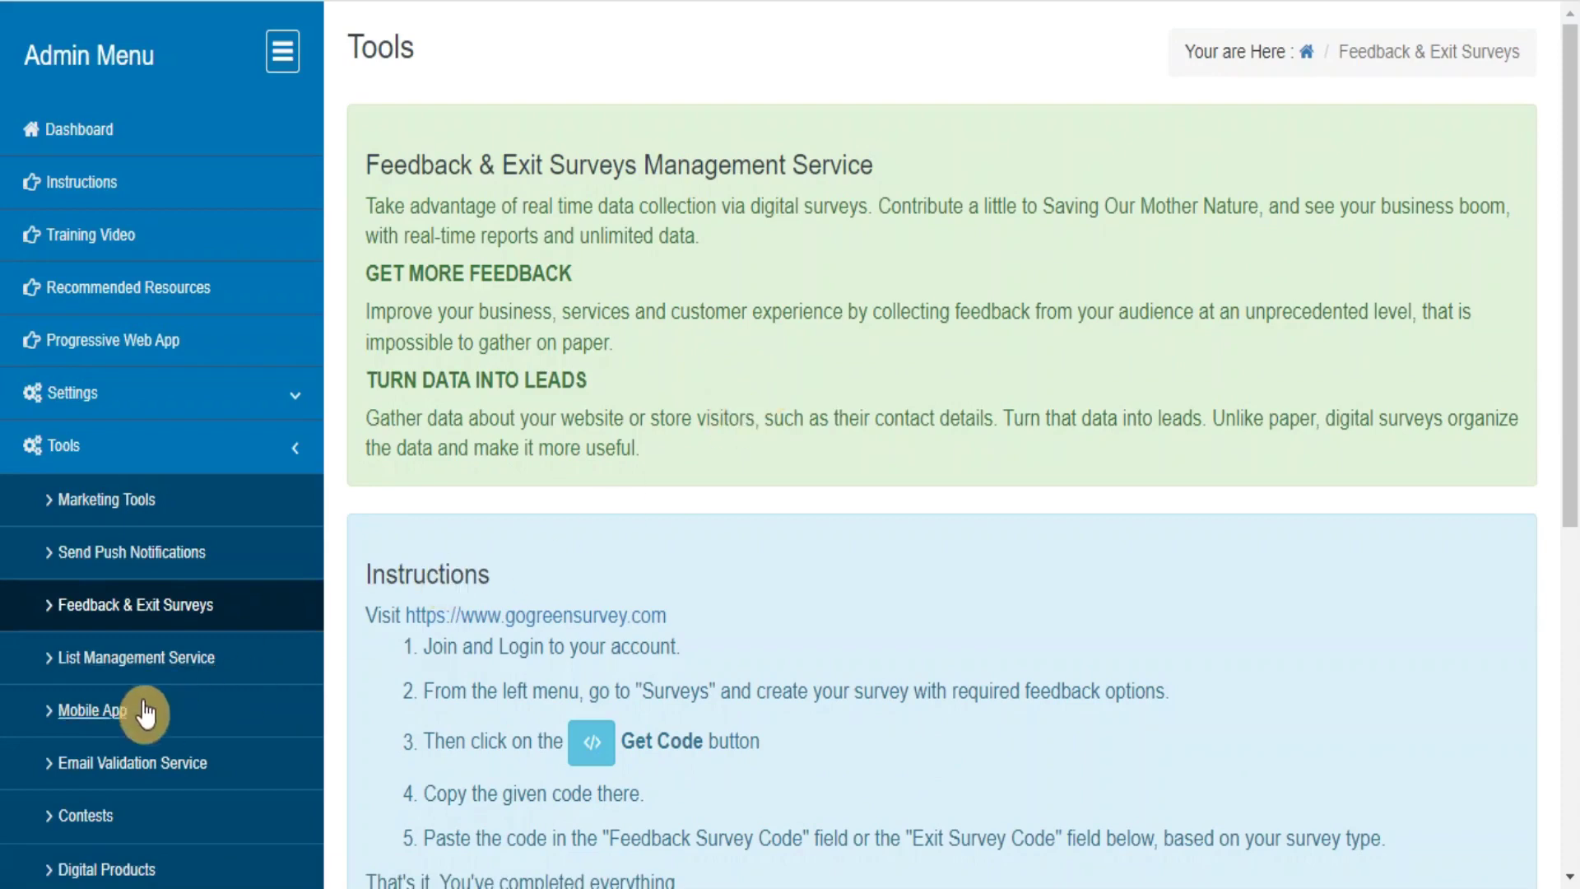
click(122, 669)
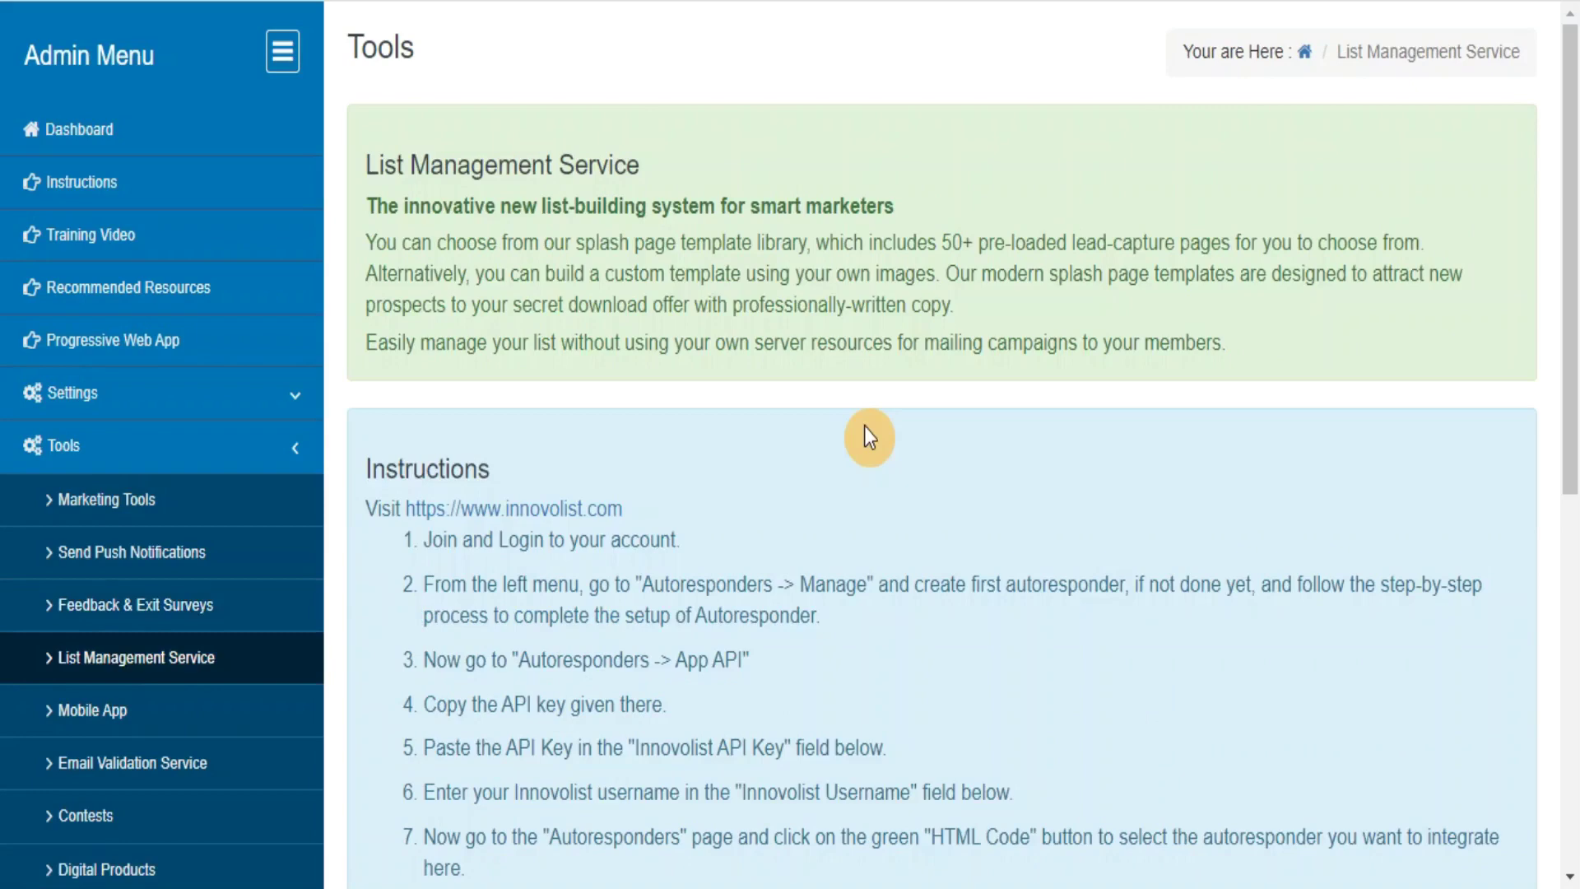
- Review the tool instructions for the mobile app builder, the email validation service and contests
click(92, 711)
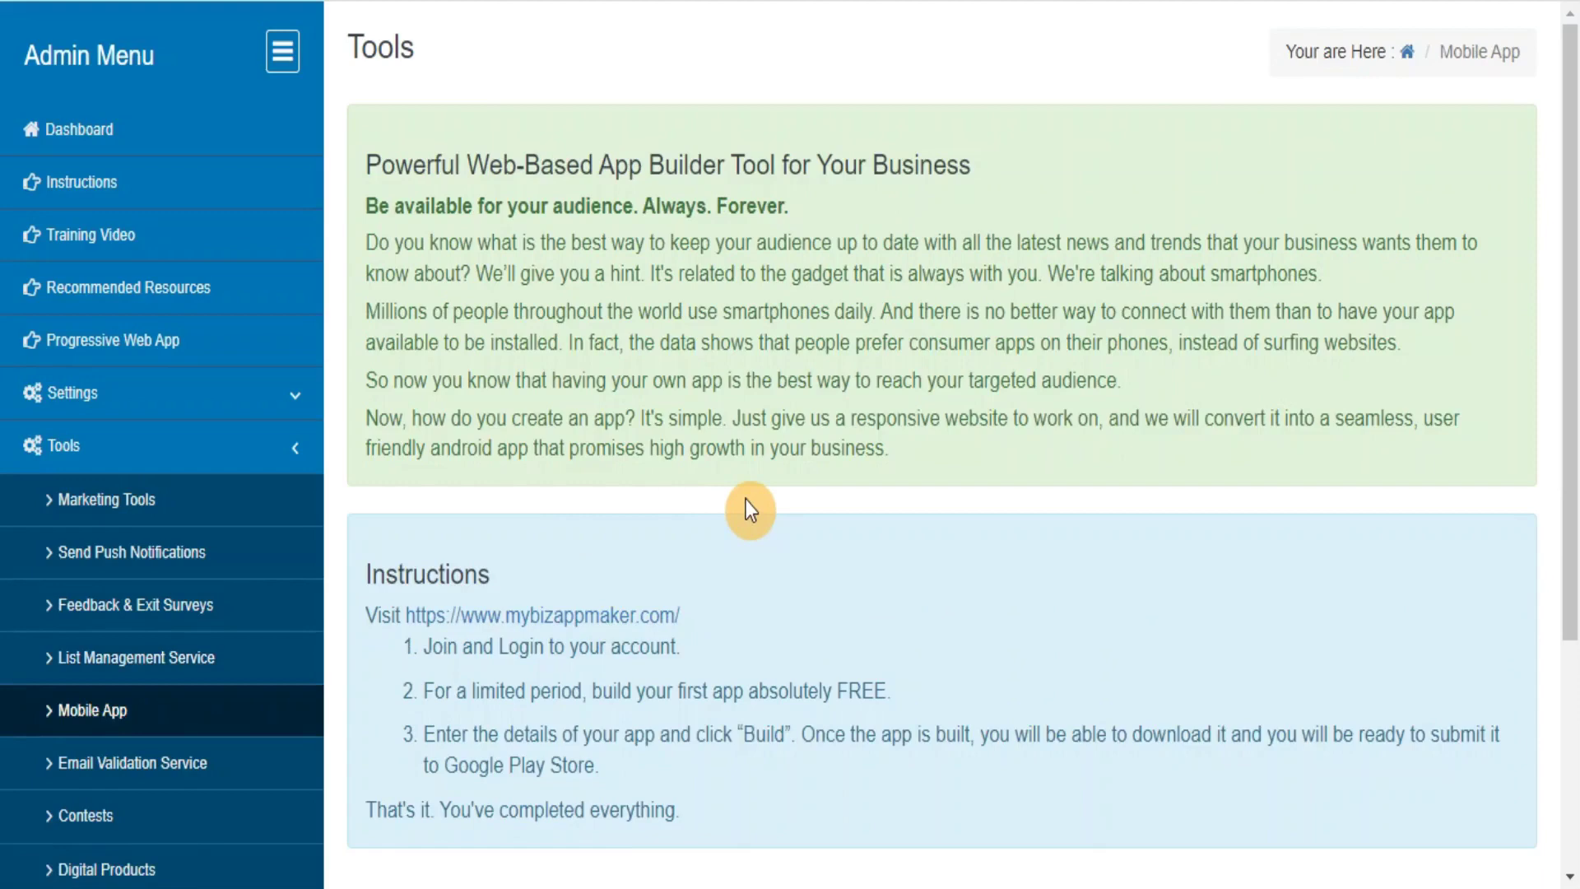
click(132, 765)
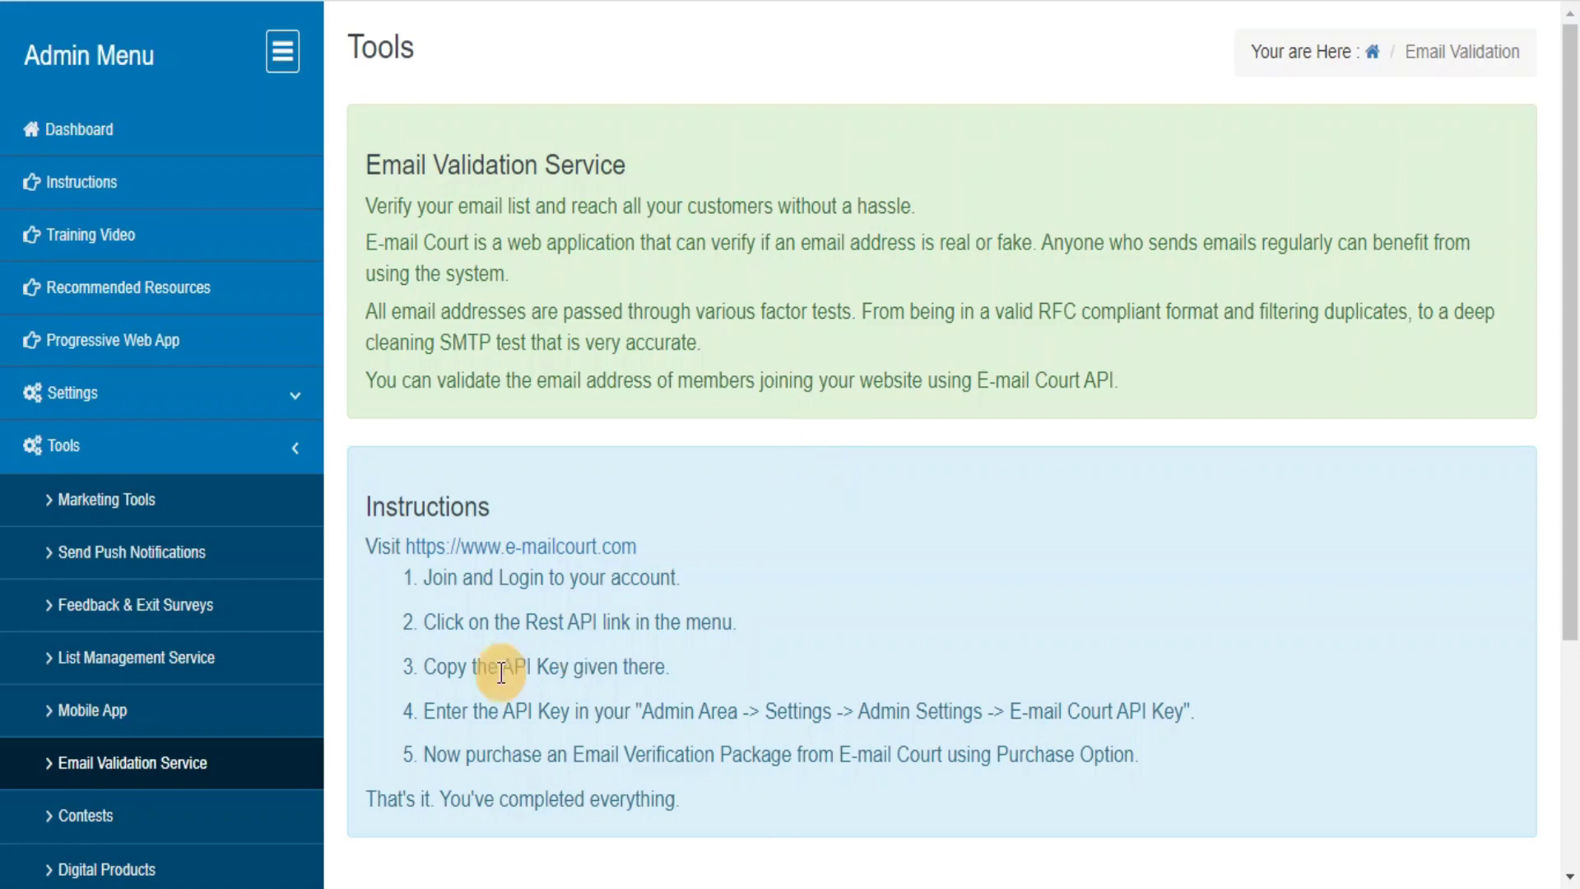
click(83, 817)
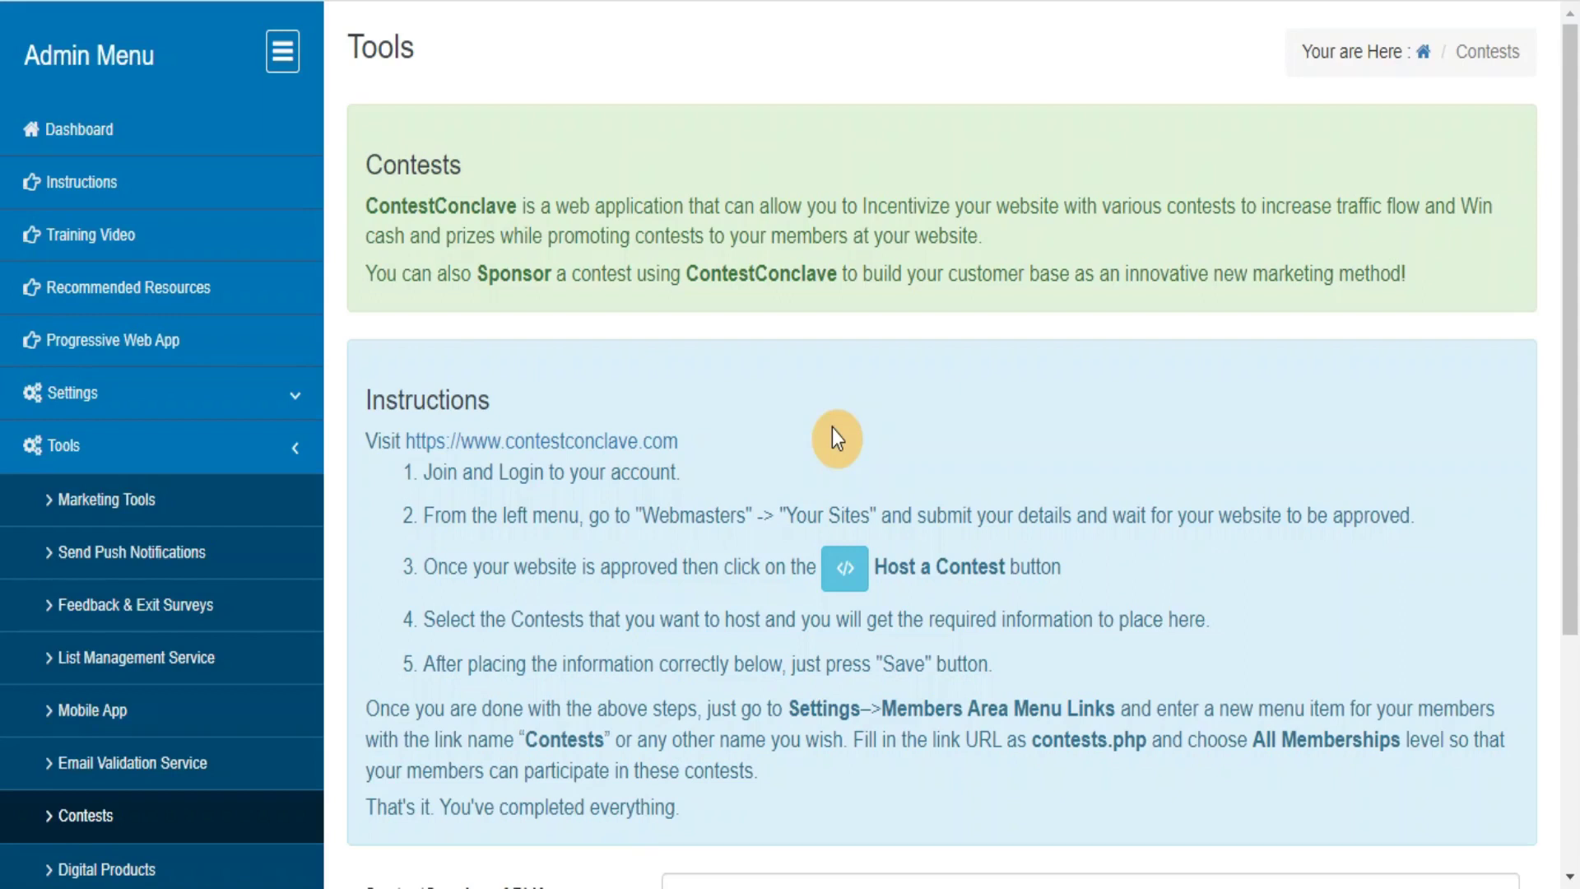
- Examine the digital products tool with its API key and display type settings, and the Google Analytics code page
click(106, 870)
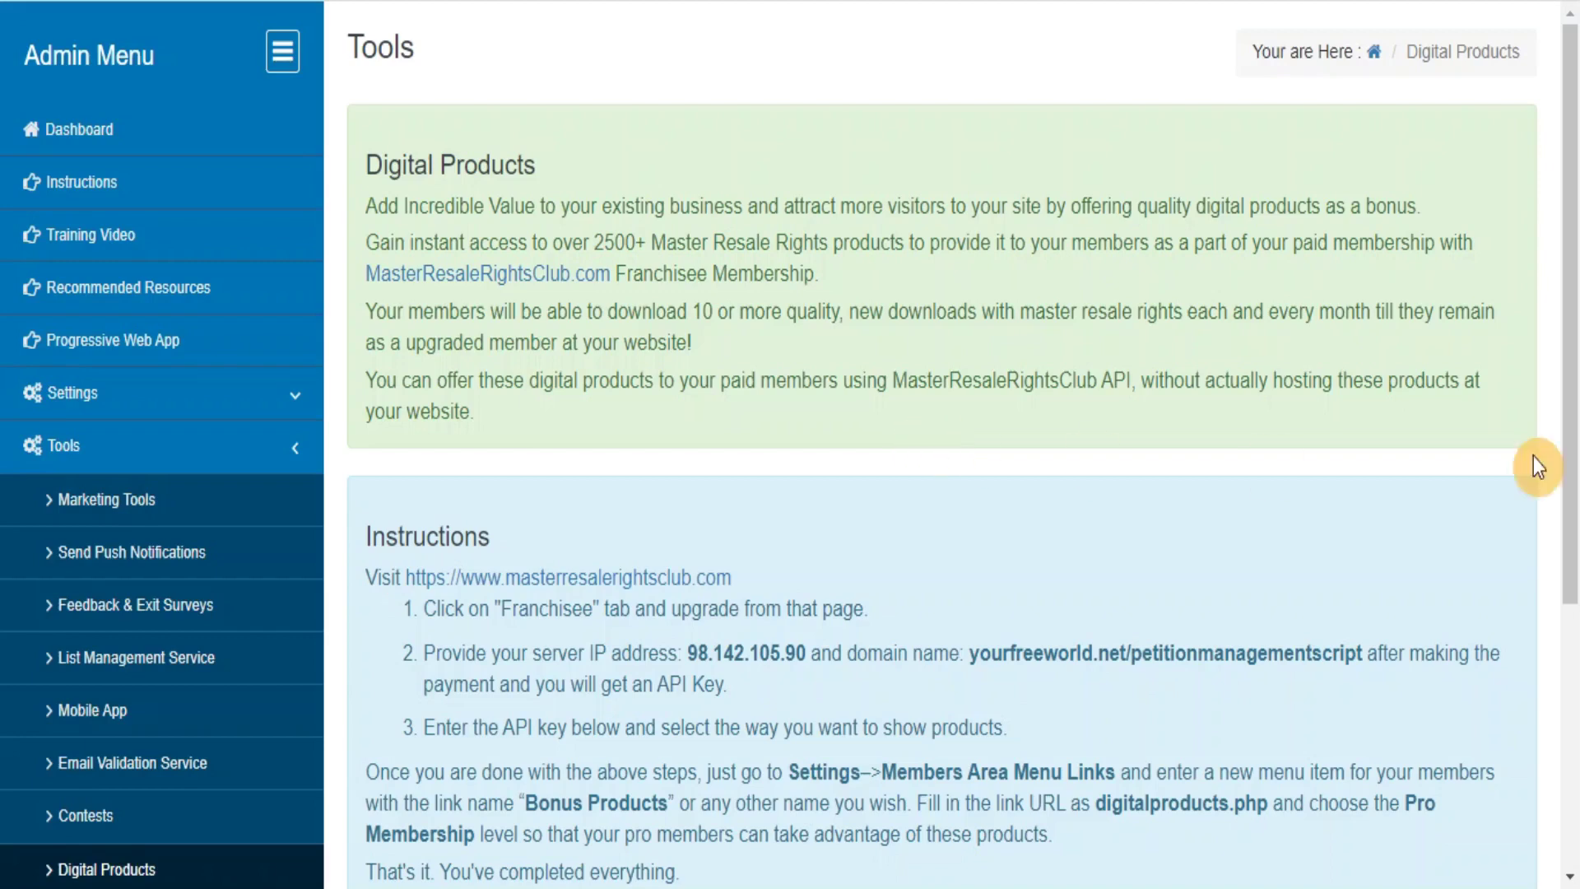
drag(1570, 462, 1570, 721)
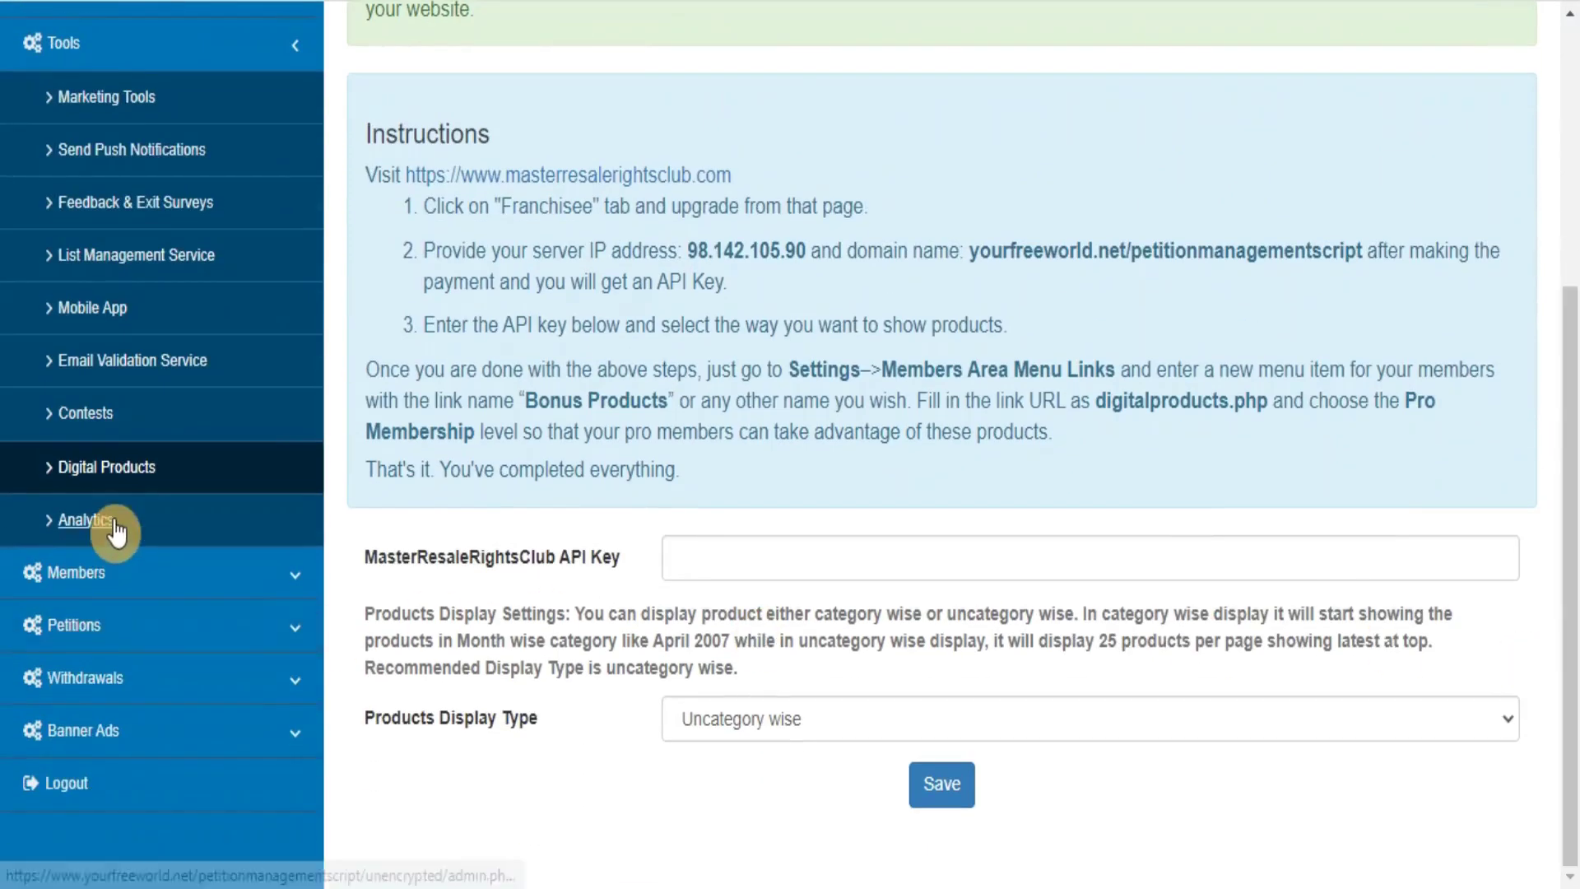
click(45, 519)
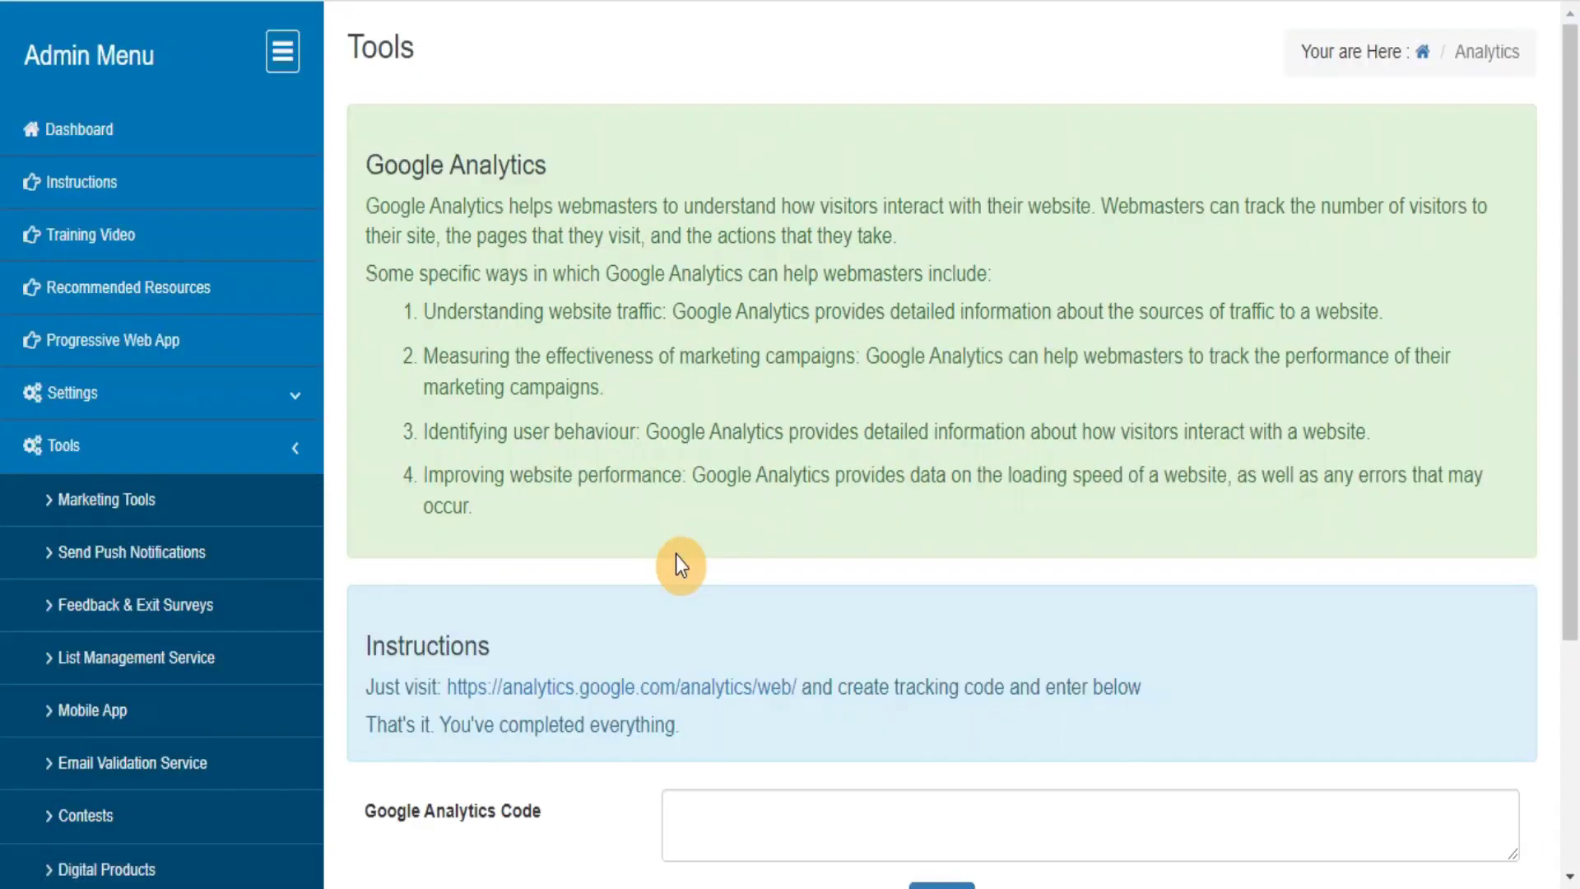
- Look through the members section, including pending members, subscription renewals and top sponsors
drag(1570, 426, 1568, 653)
click(271, 650)
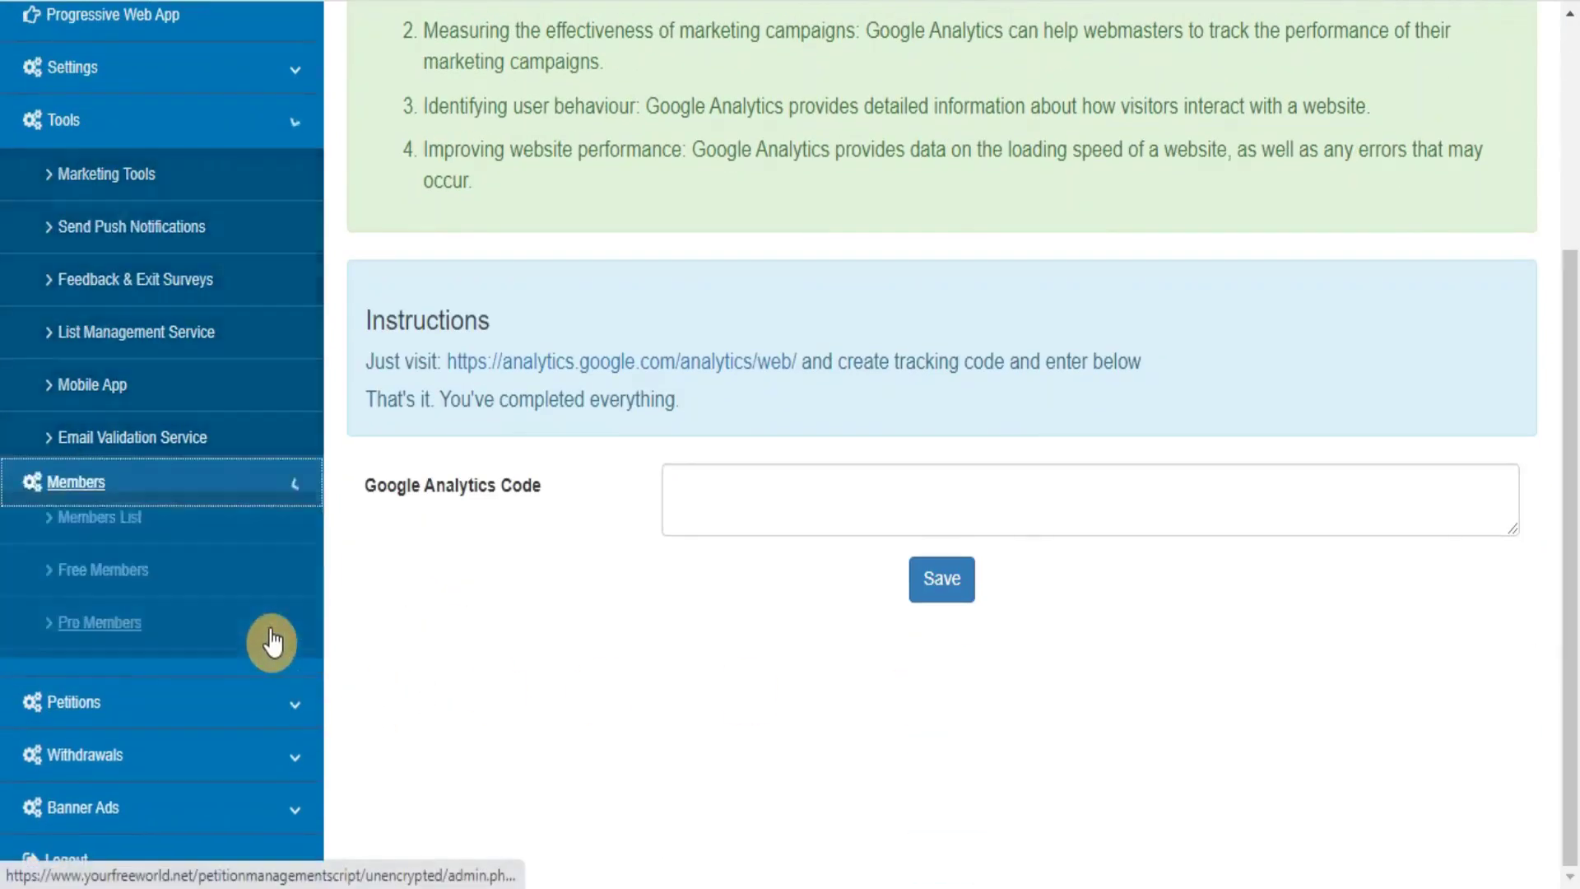
click(102, 231)
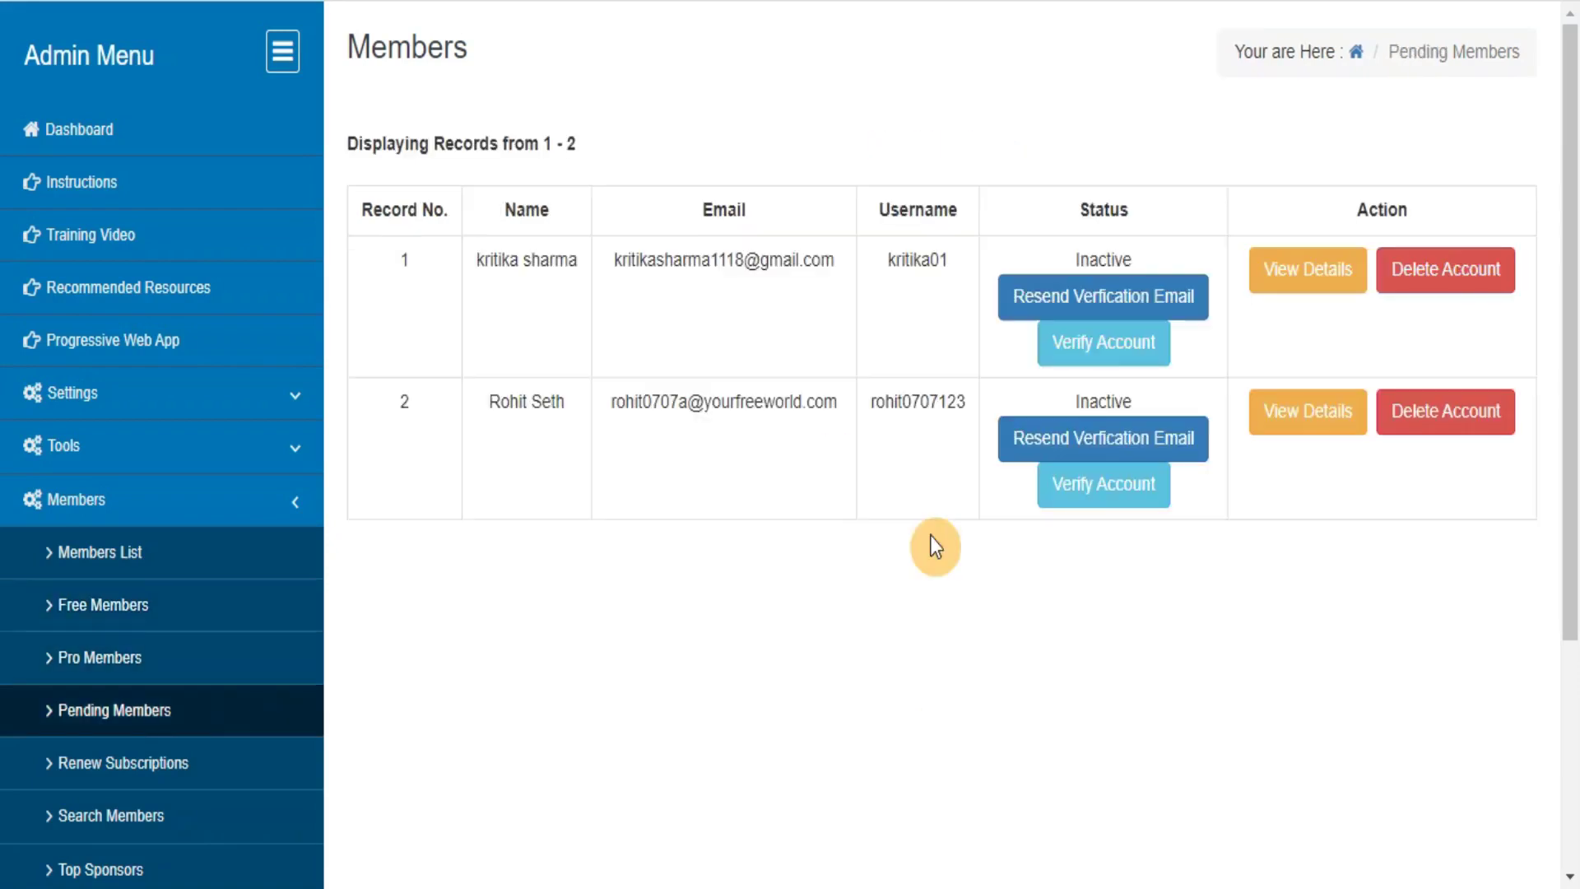
click(78, 765)
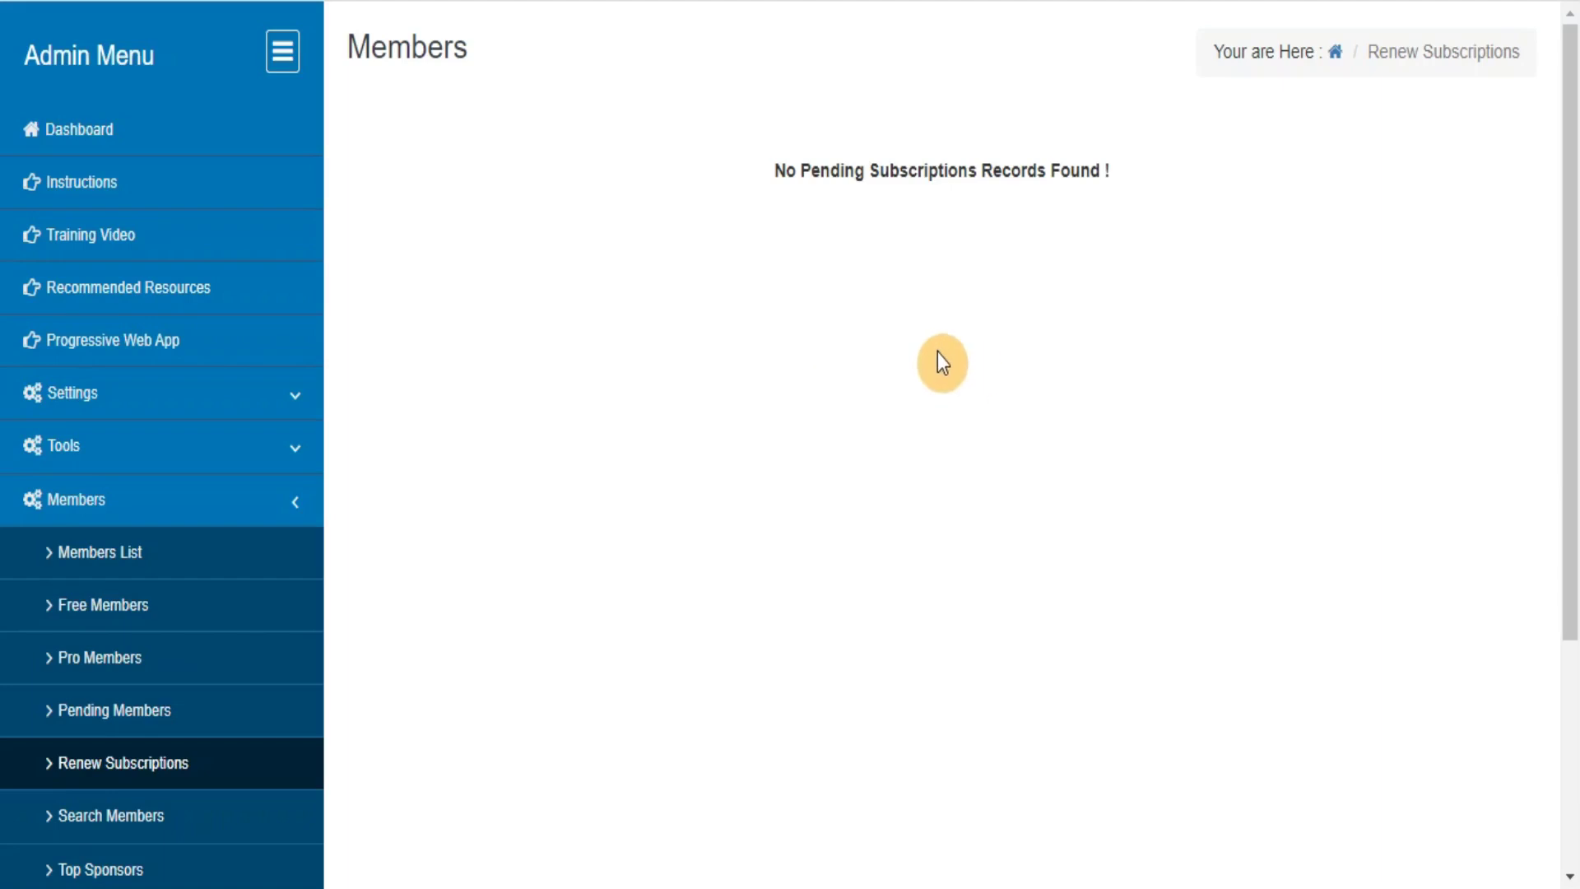
click(86, 872)
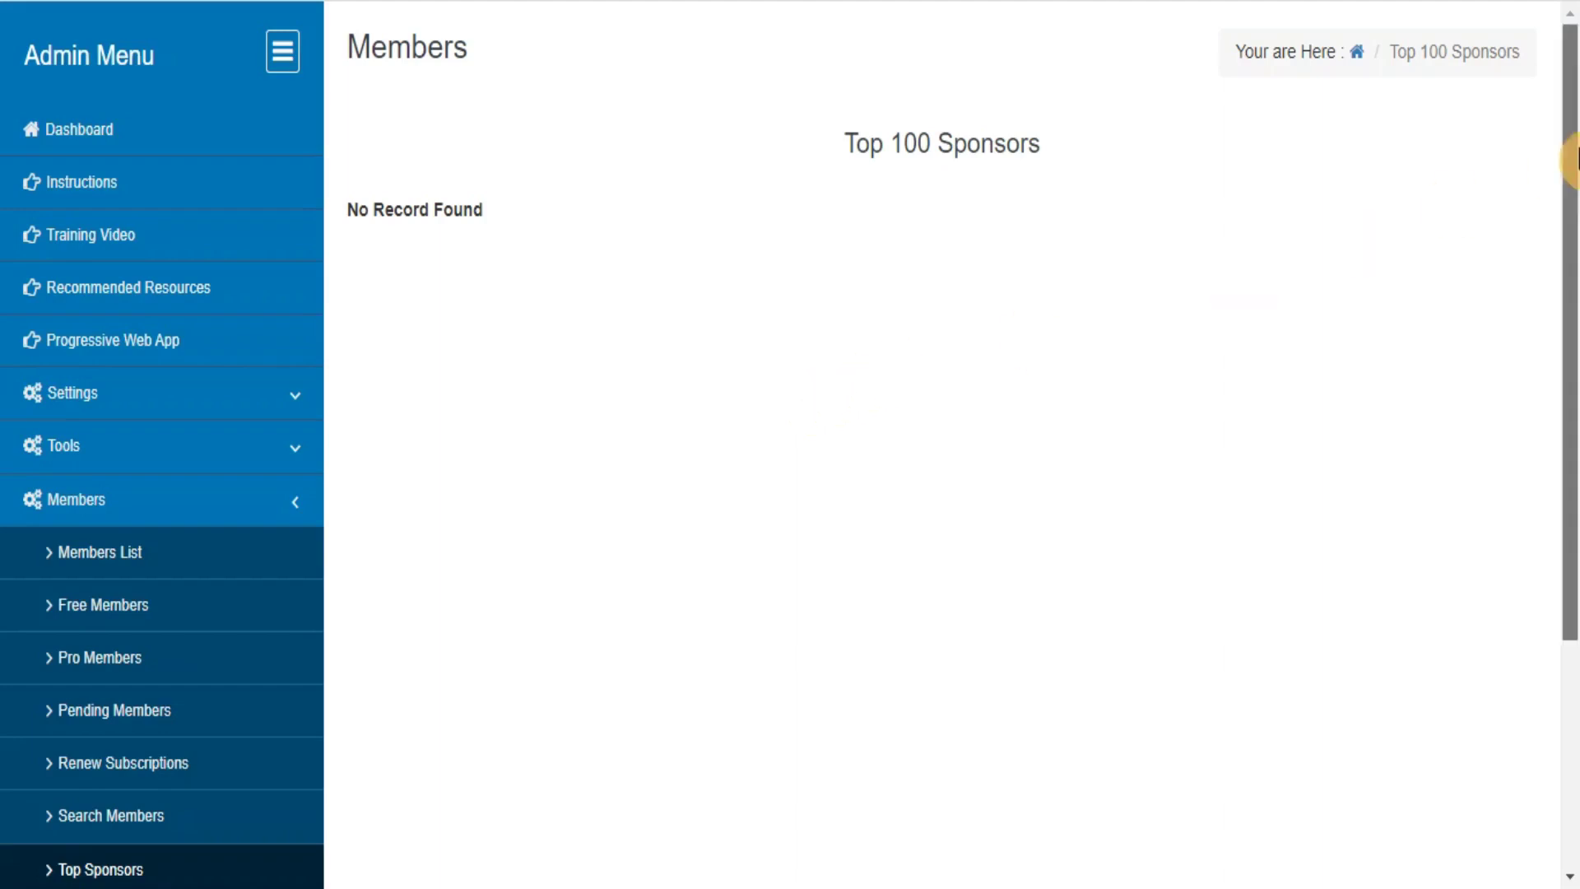
- Examine the form for emailing users and view the message history
drag(1571, 152, 1571, 459)
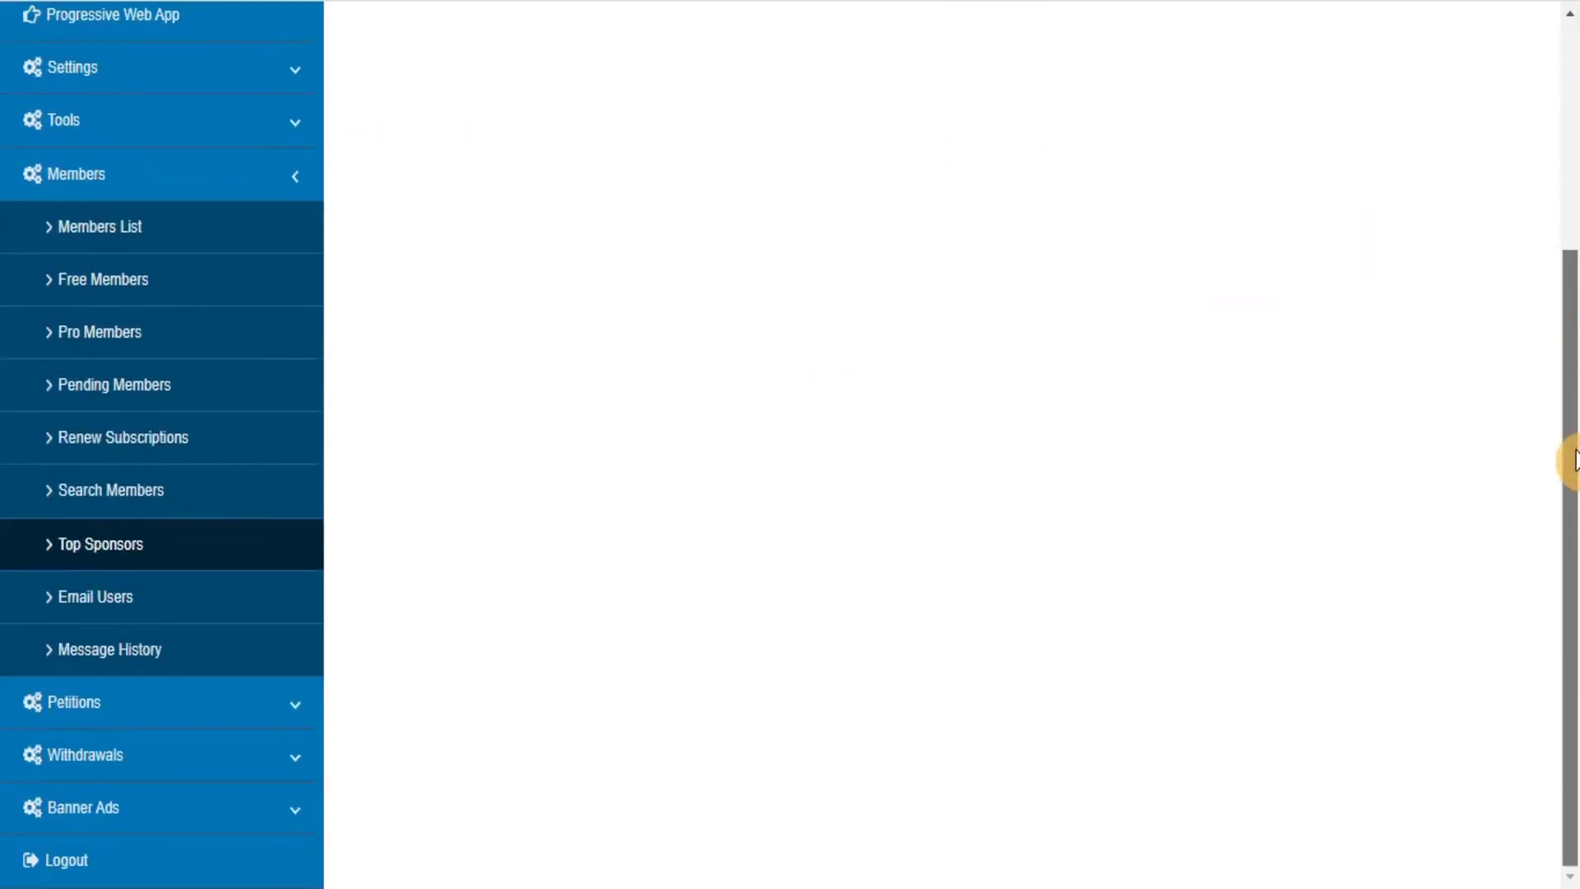
click(67, 598)
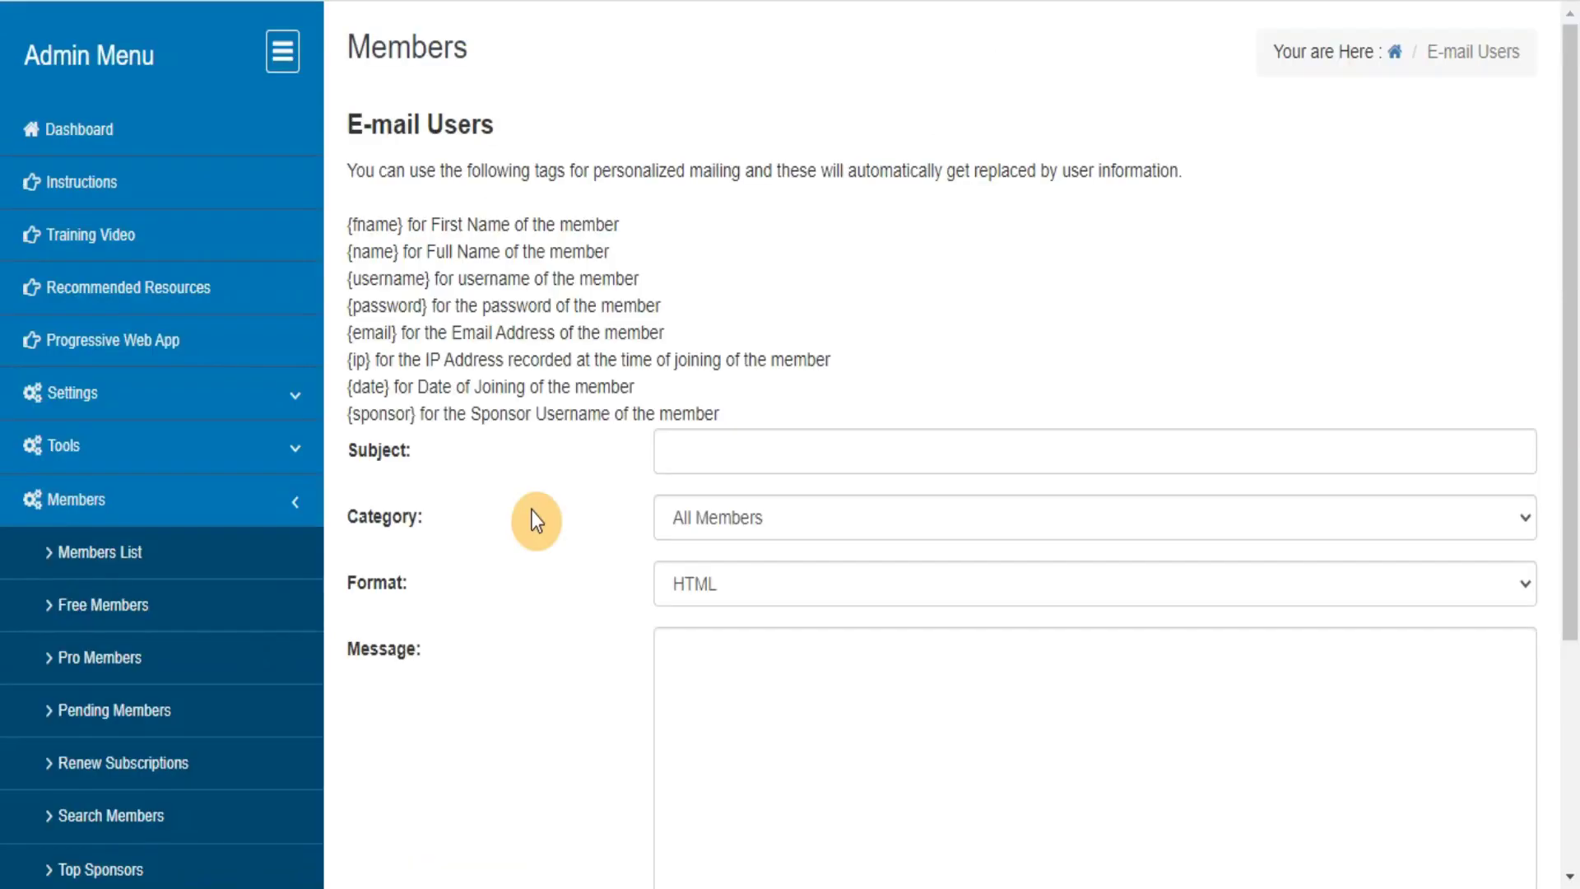
drag(1571, 106, 1570, 441)
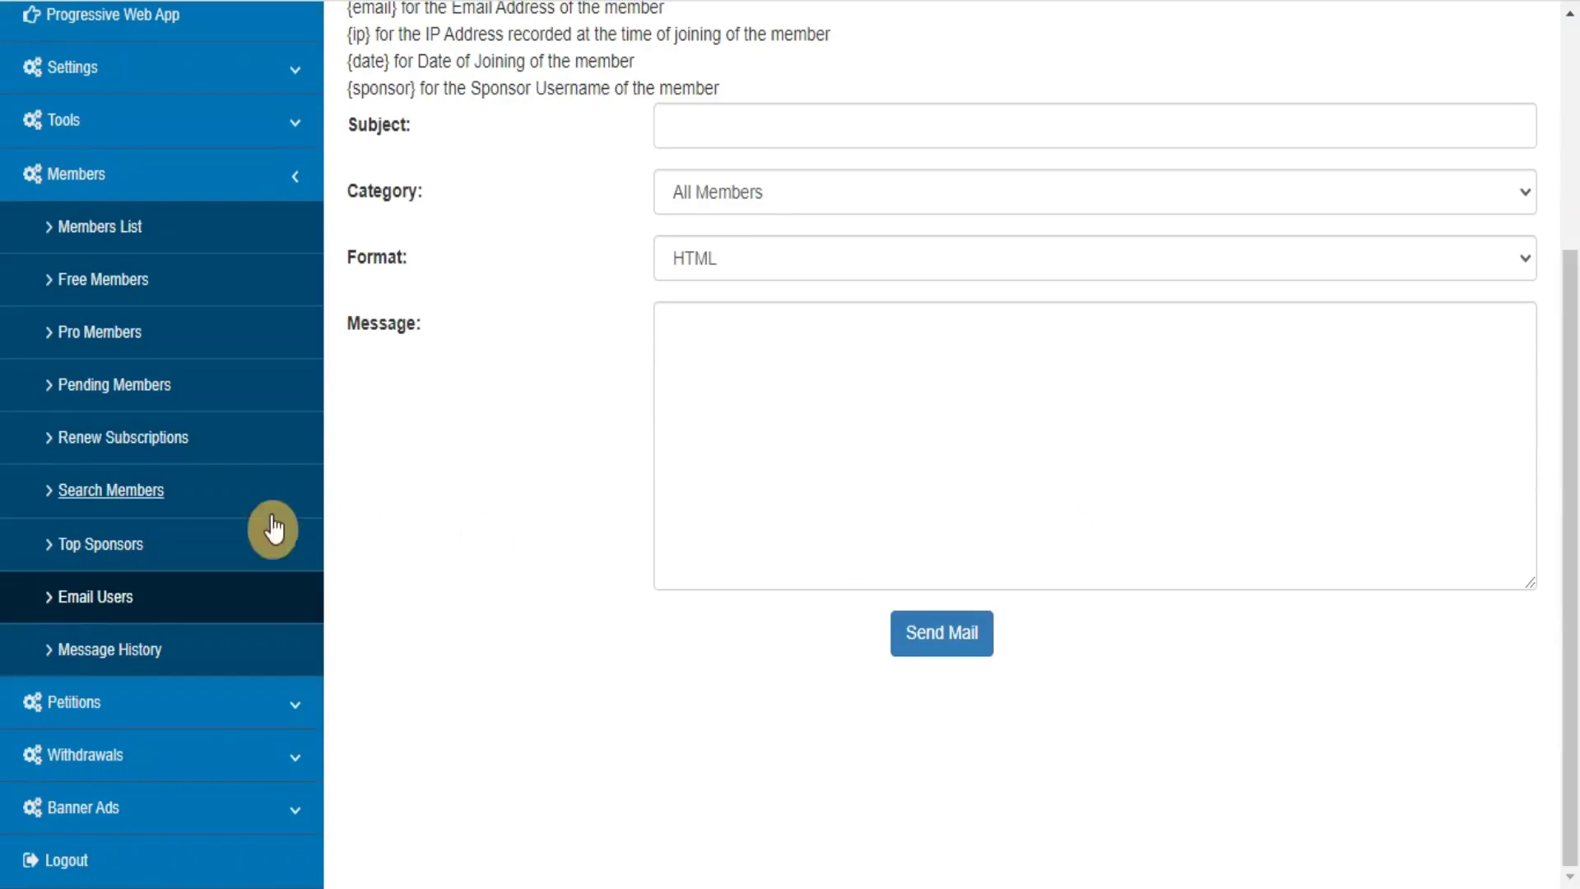
click(110, 650)
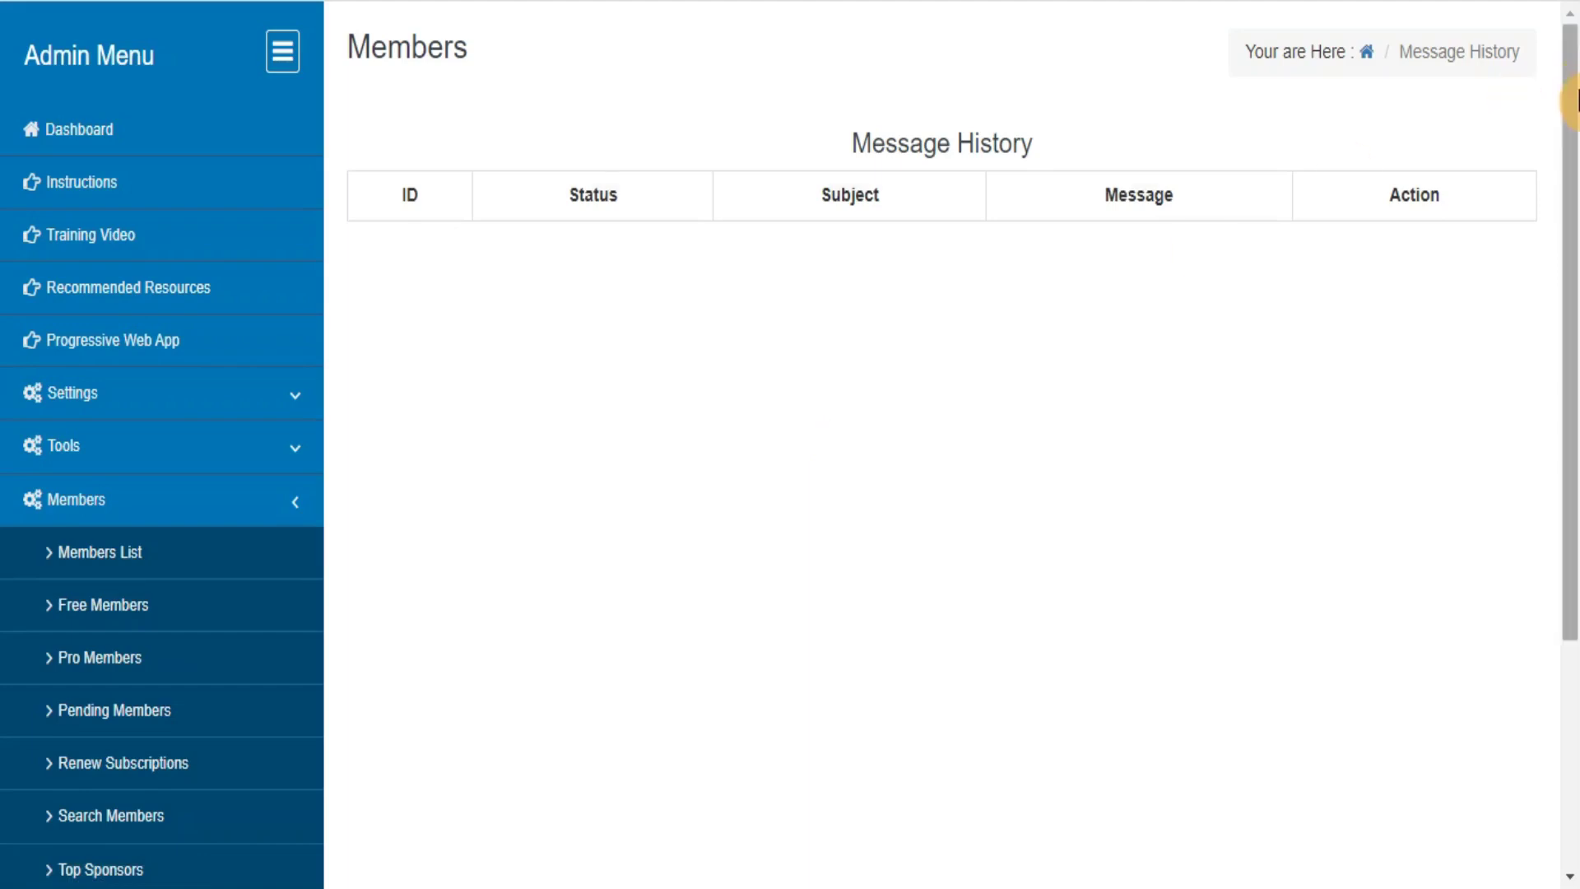
- Open the form for adding a petition and examine its general information, description and image fields
drag(1570, 88, 1559, 544)
click(283, 721)
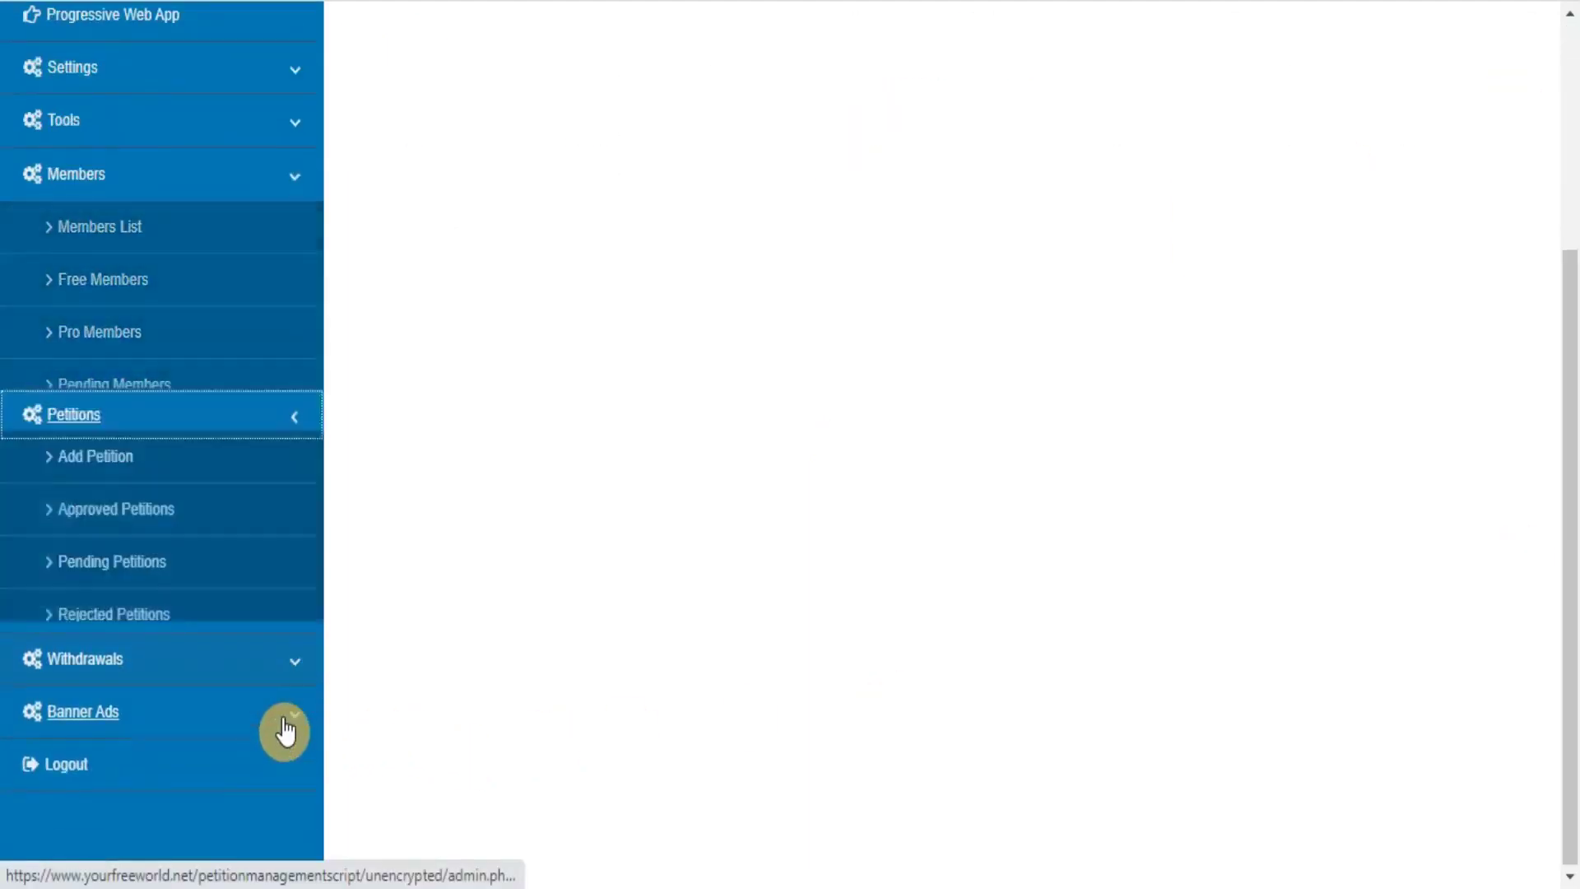
click(73, 444)
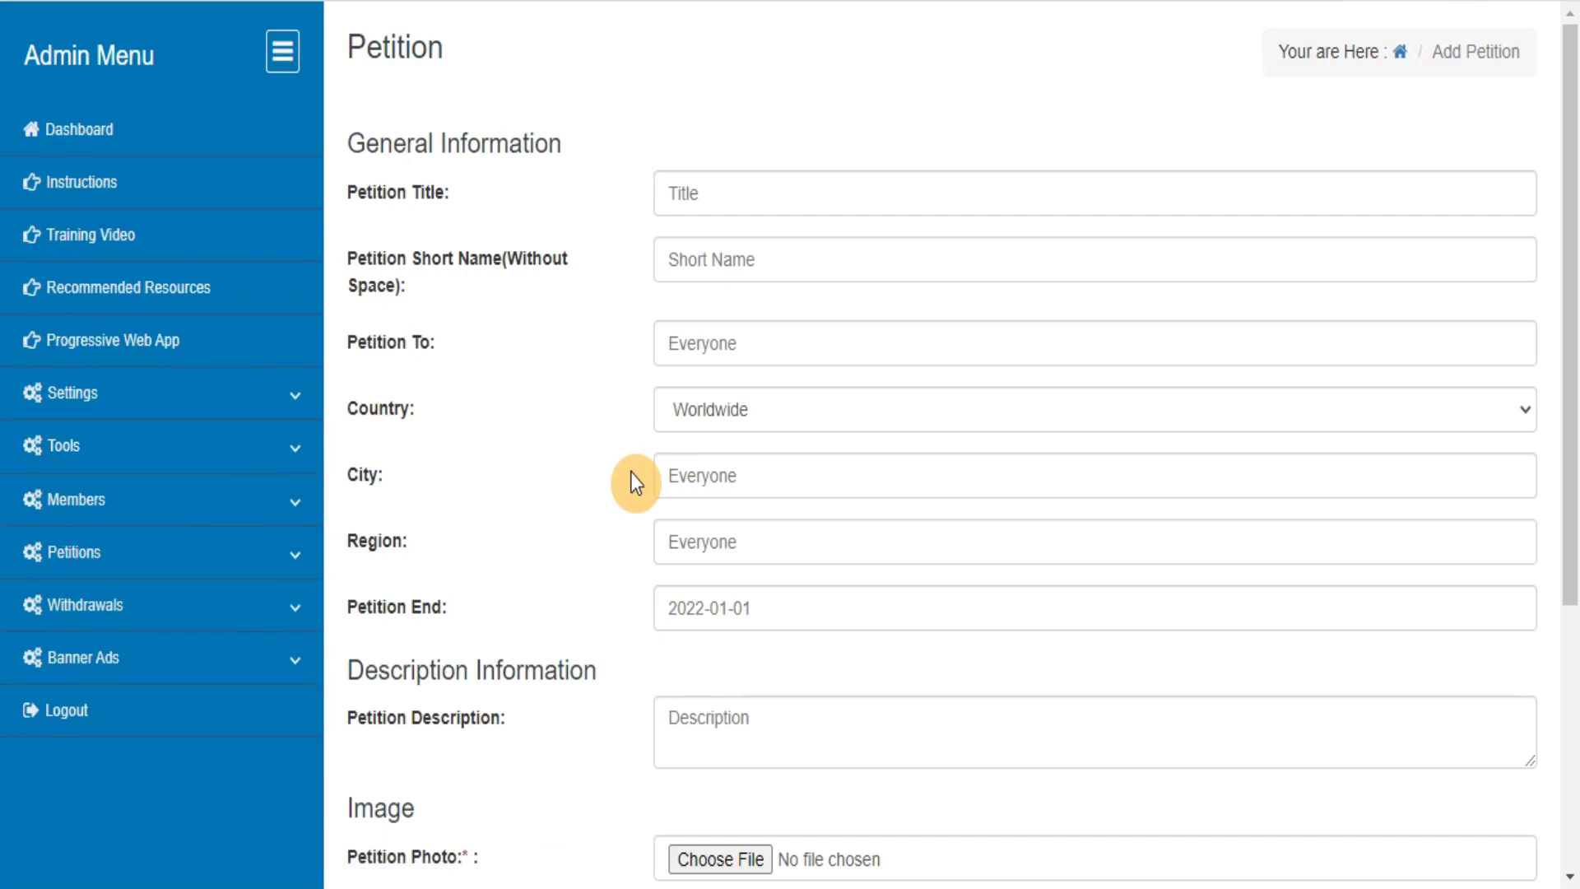
- View the lists of approved, pending and rejected petitions
click(270, 554)
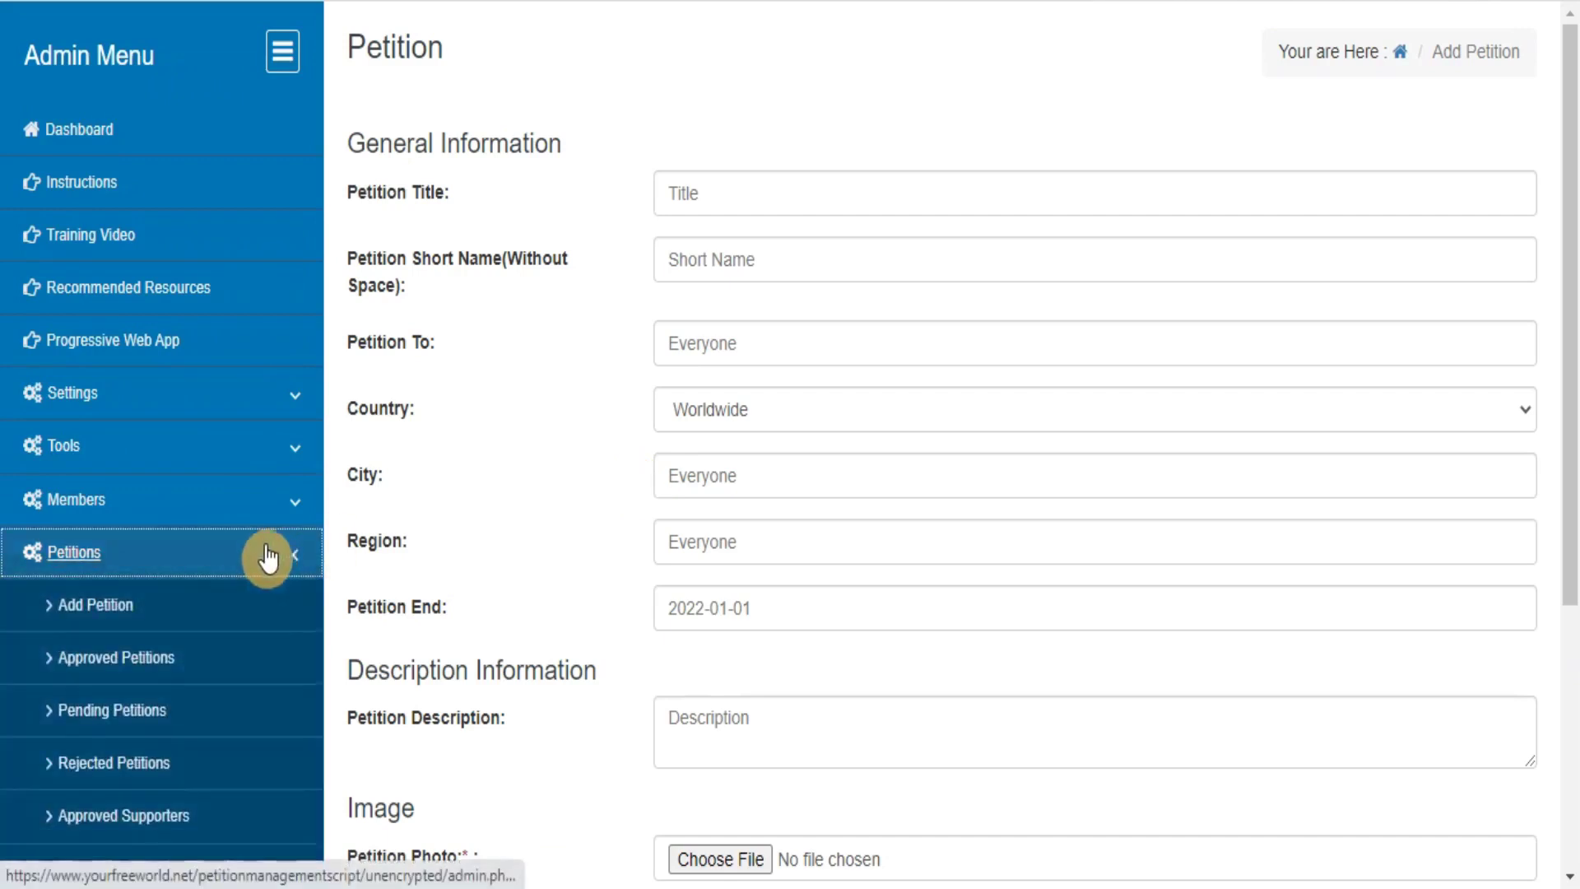
click(117, 658)
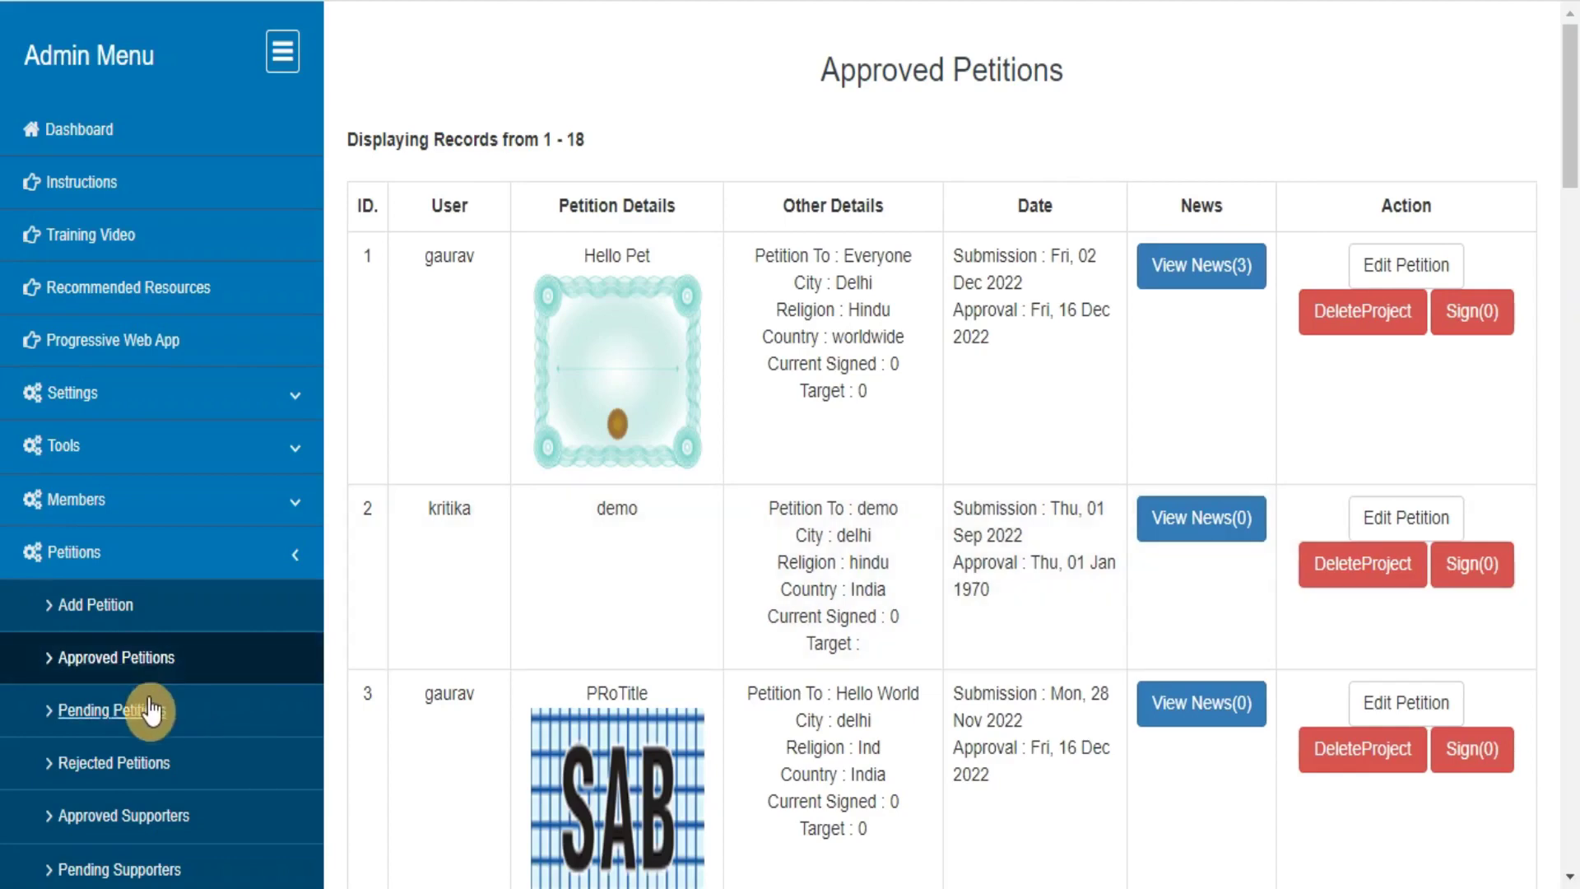
click(97, 722)
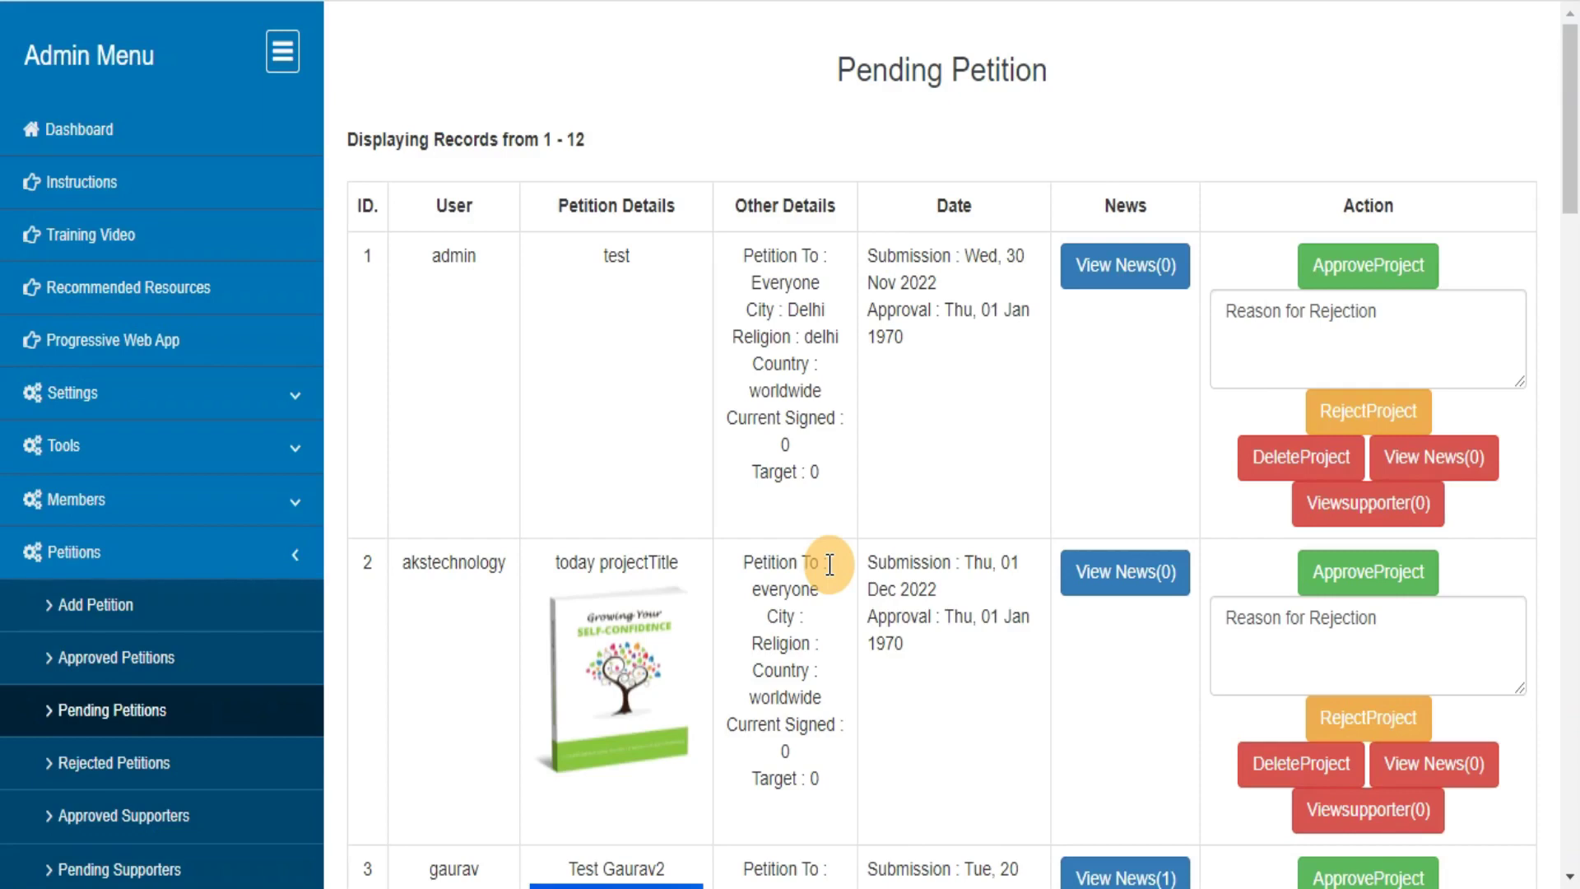
click(83, 772)
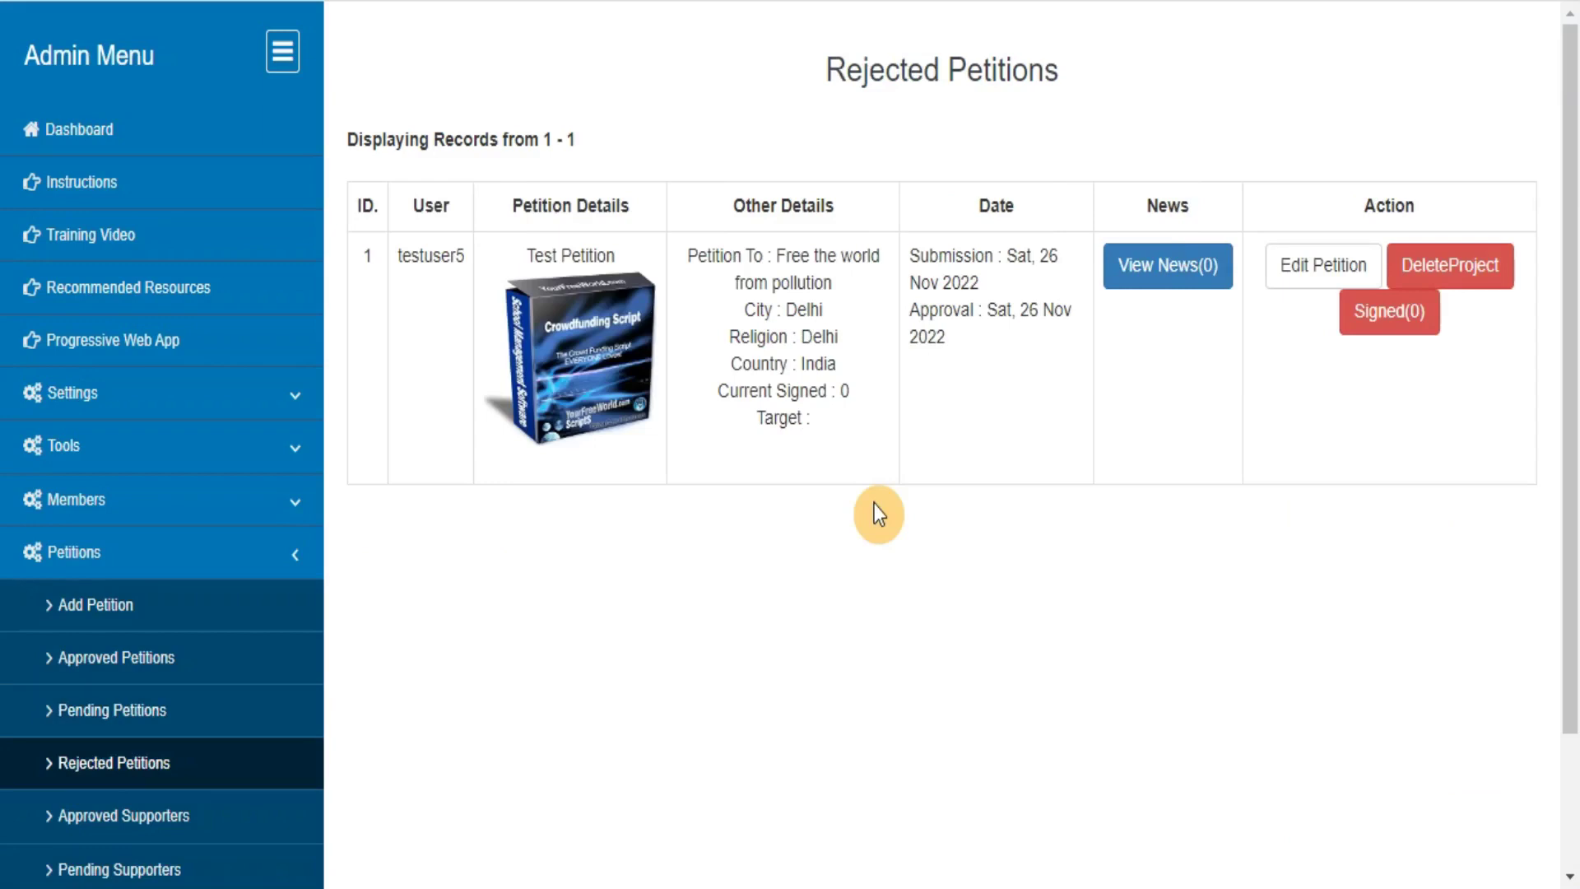
- View the lists of approved and pending petition supporters
click(113, 824)
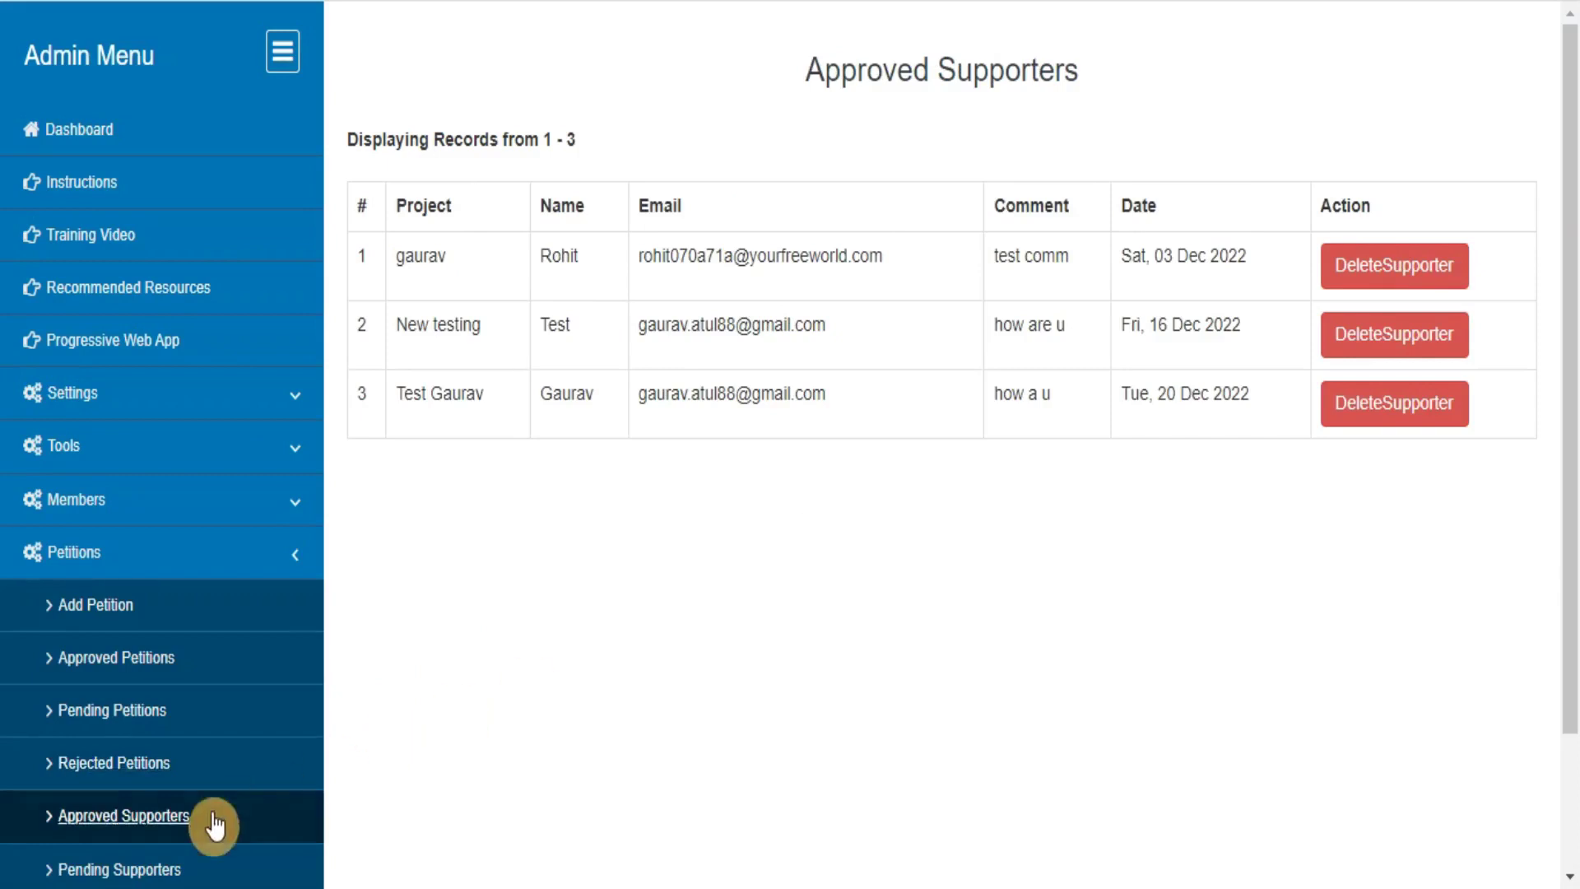
click(107, 870)
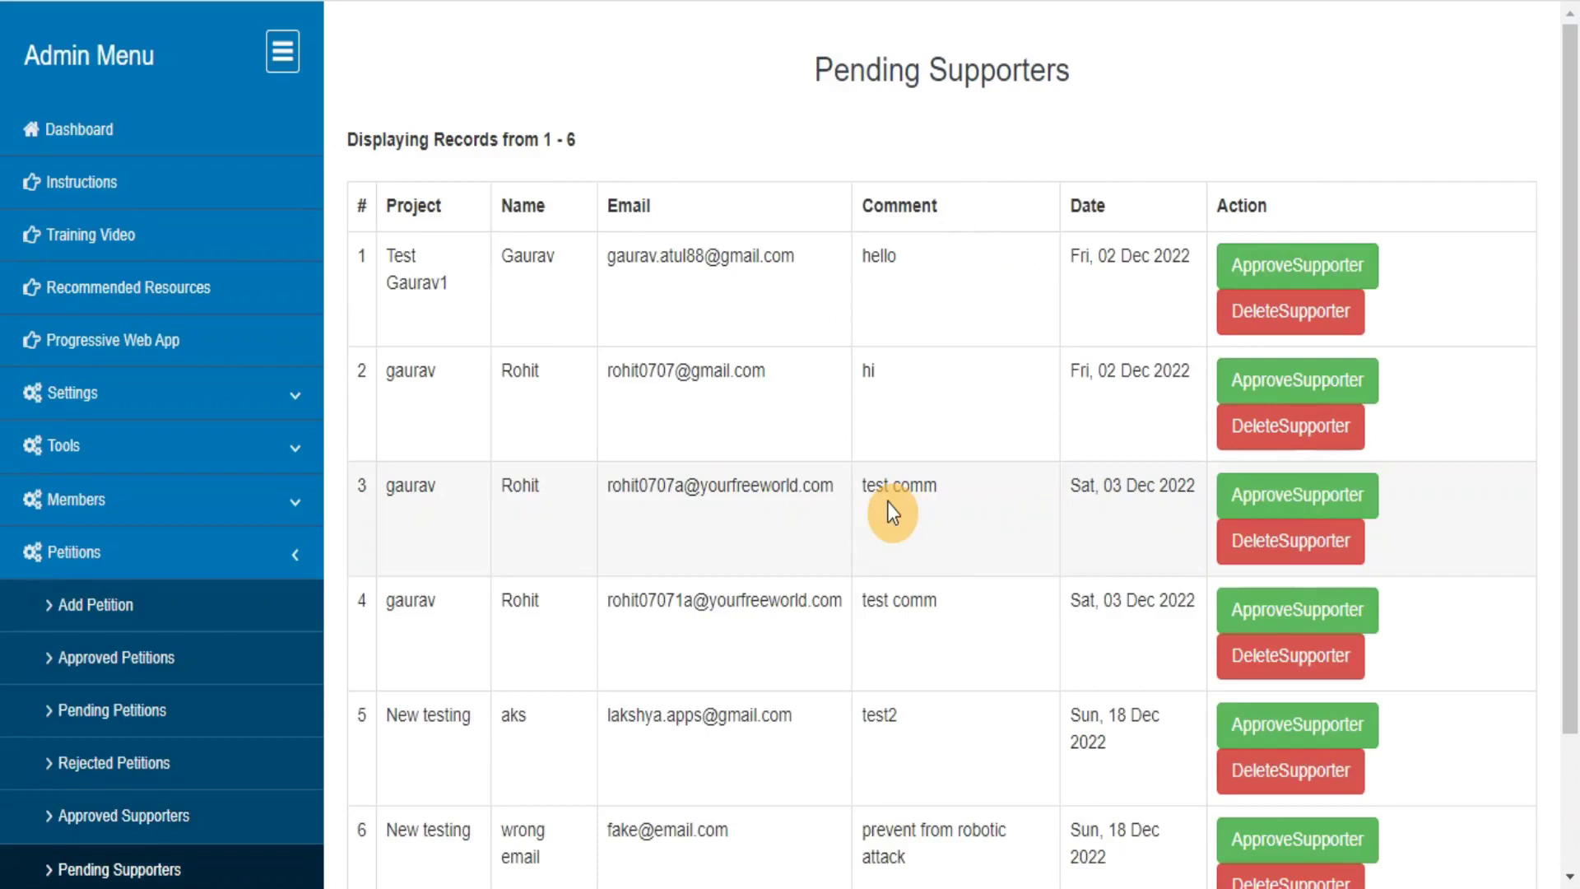
drag(1566, 268, 1549, 553)
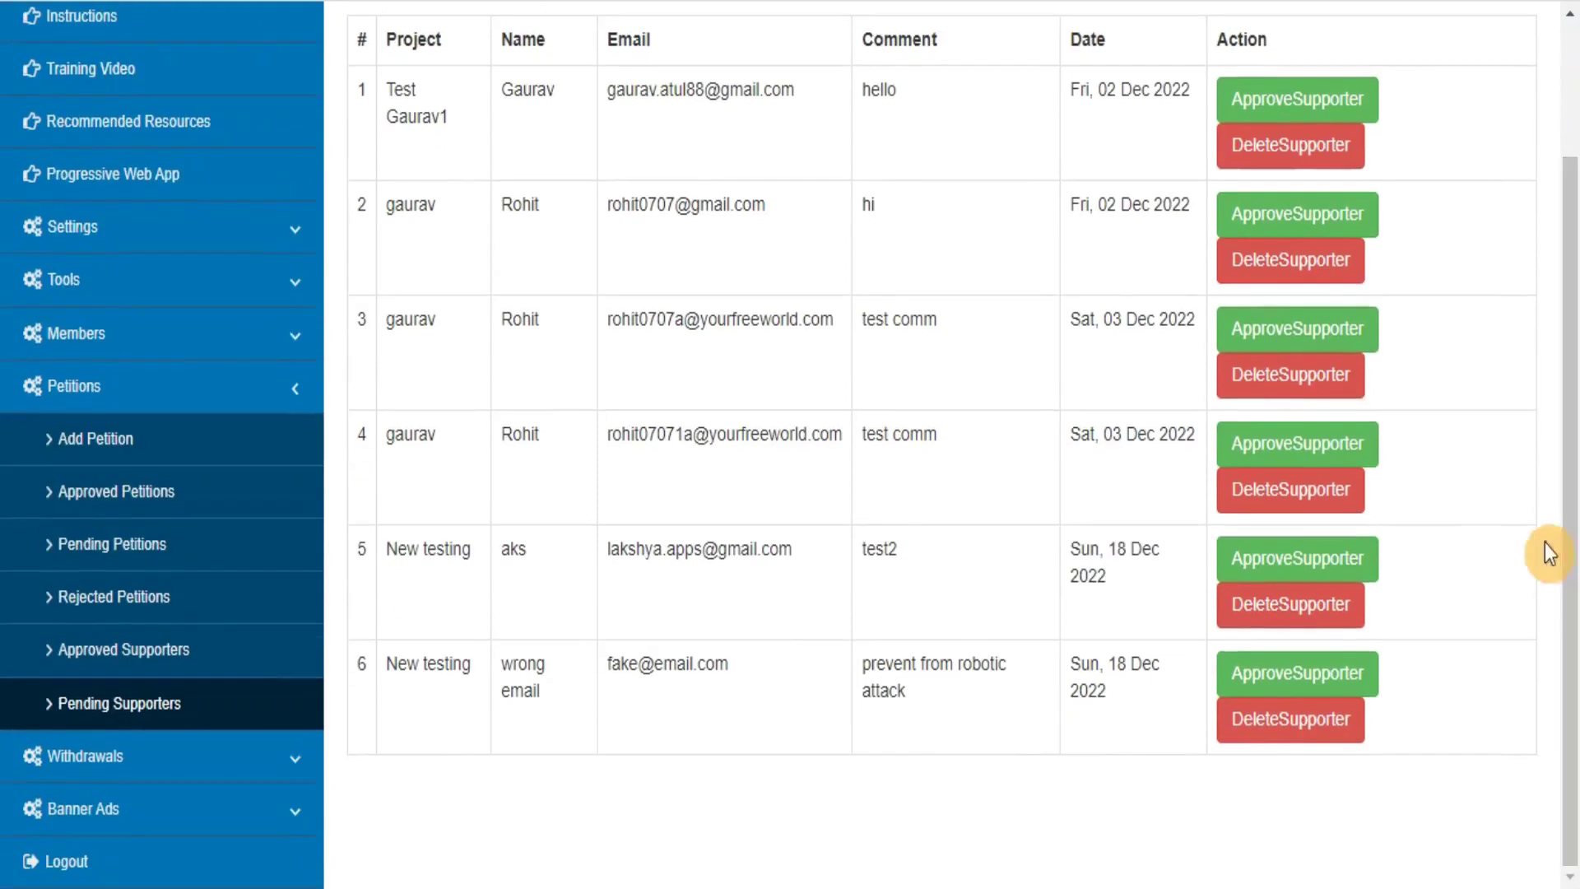
- View the completed and pending withdrawals
click(294, 759)
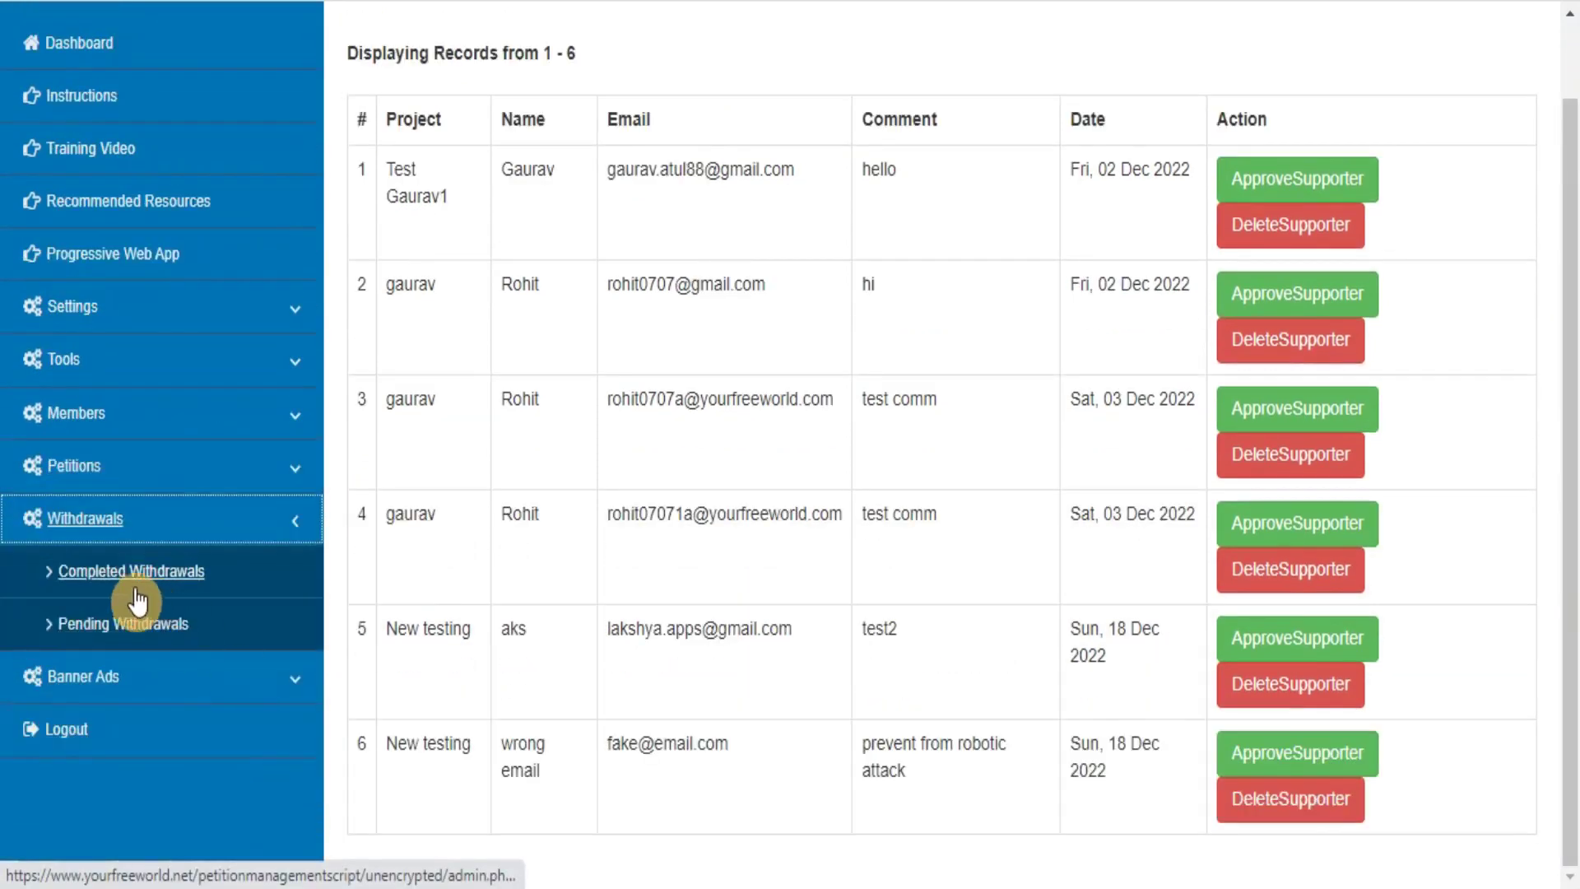
click(136, 600)
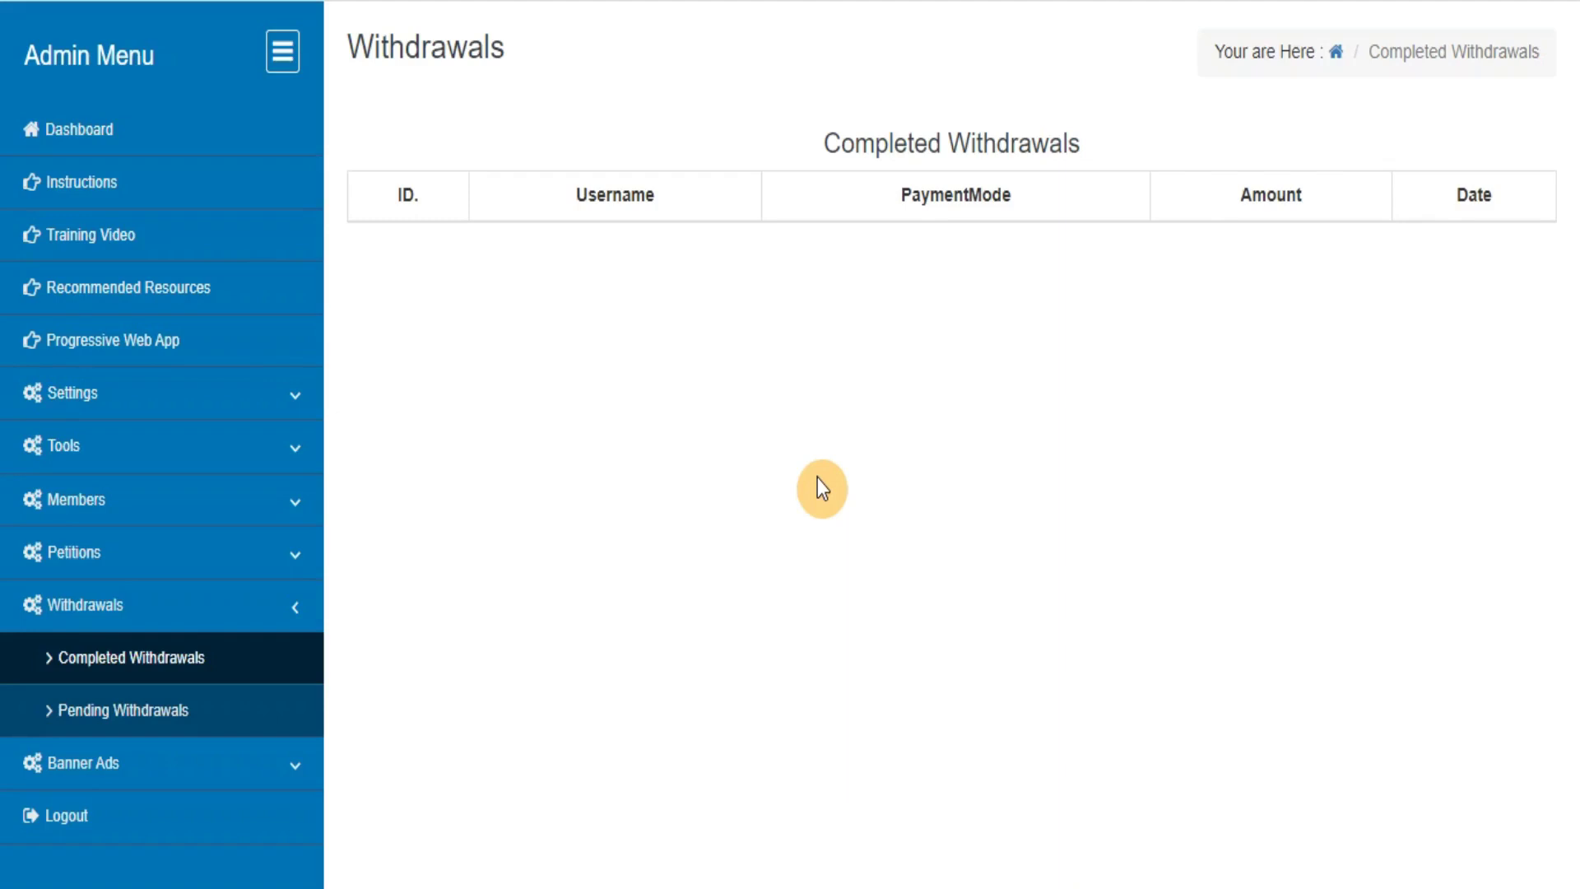
click(100, 715)
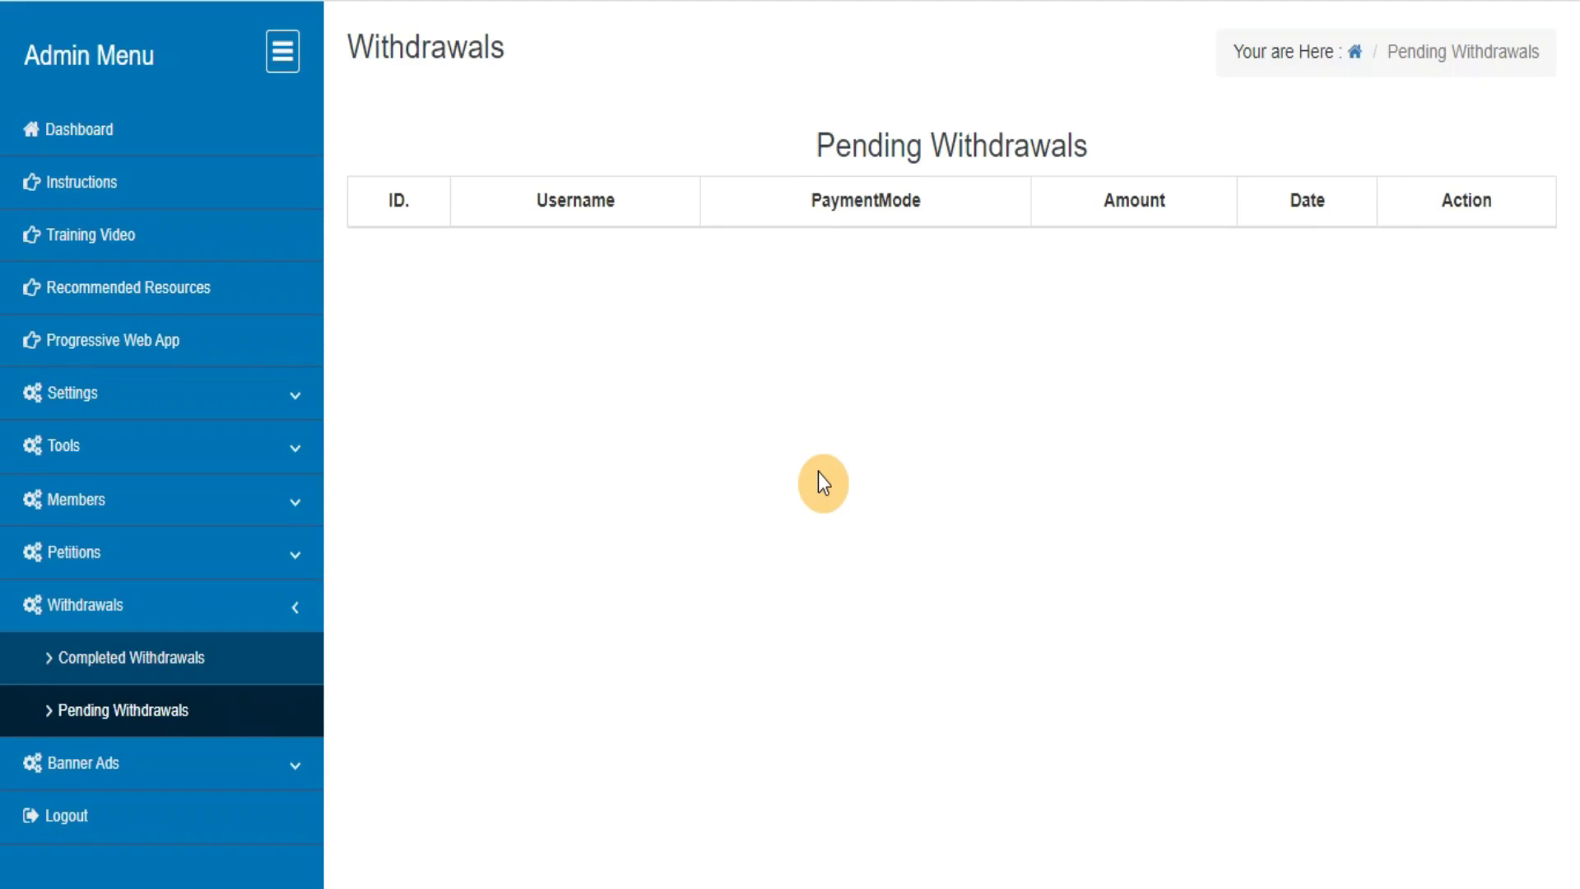
- View the approved and pending banner ads
click(310, 778)
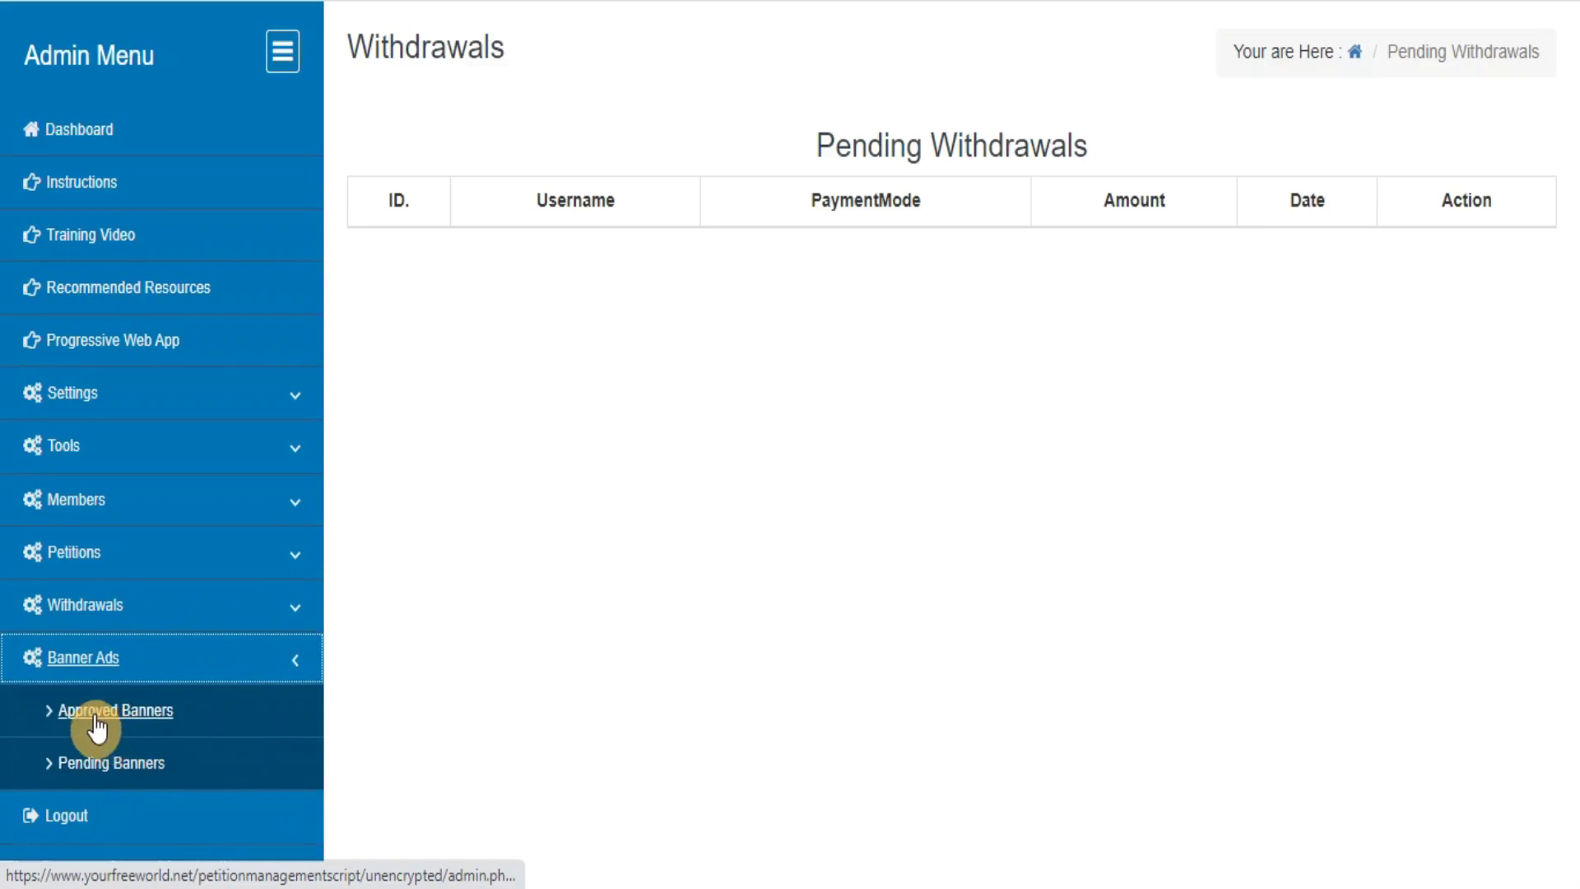
click(96, 722)
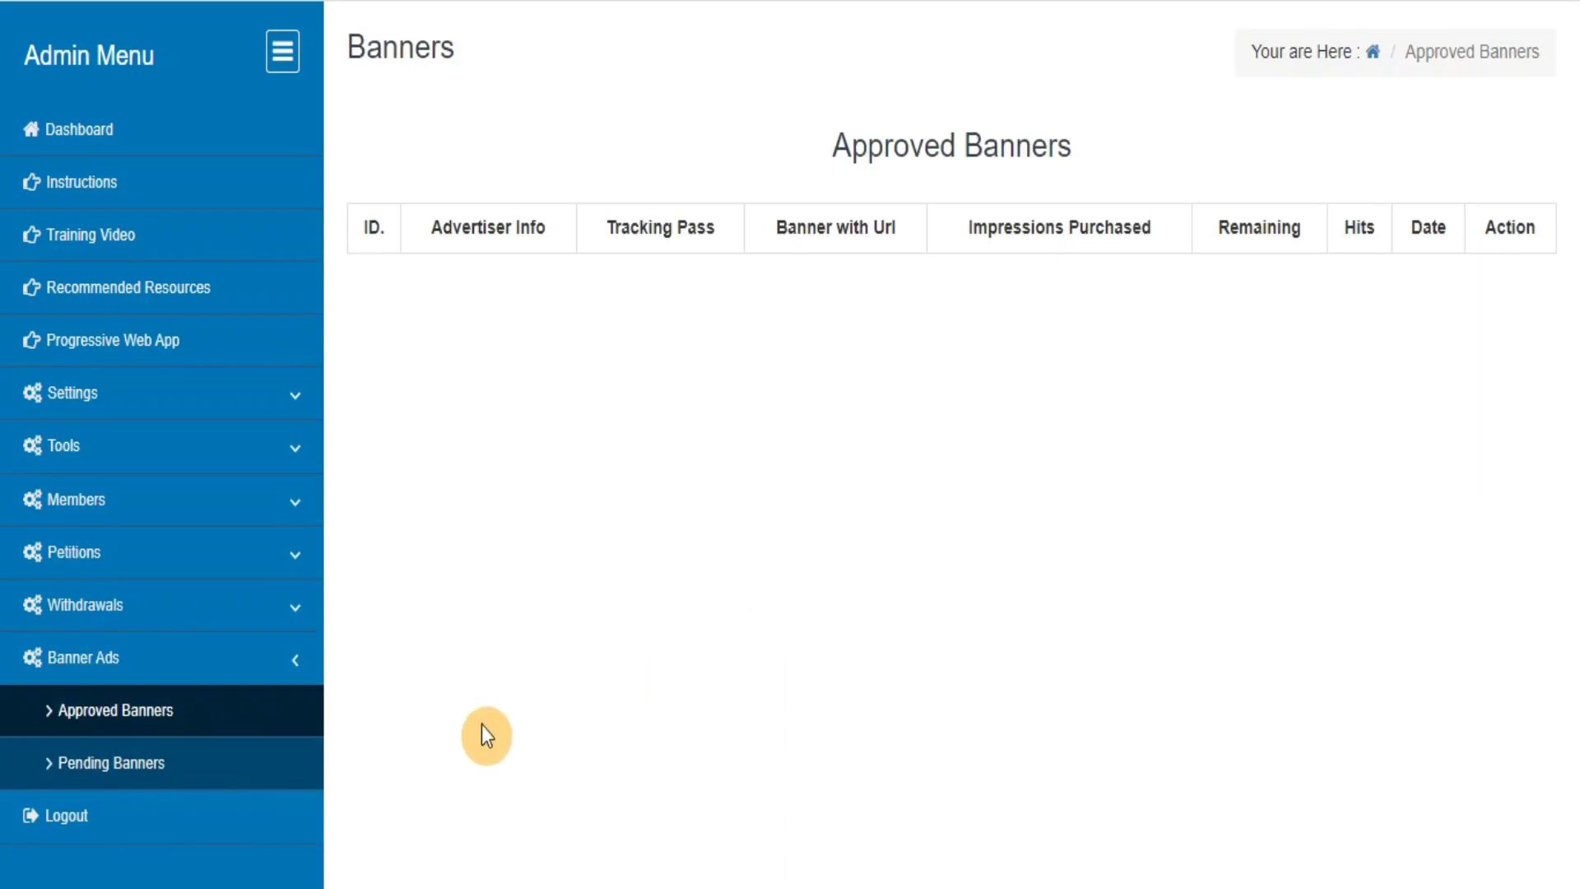
click(87, 765)
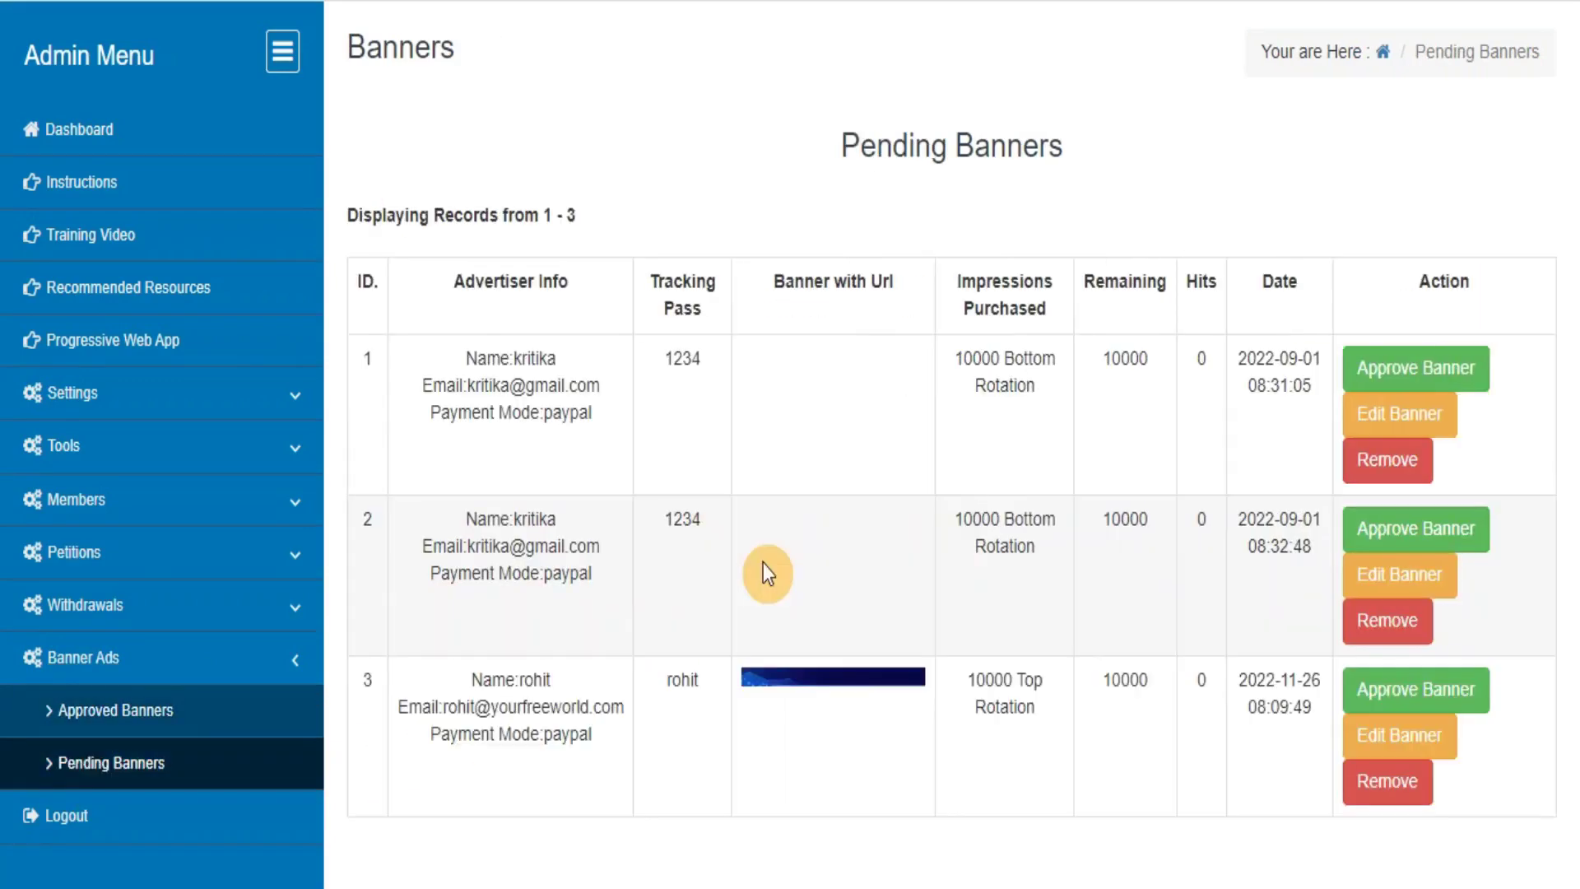